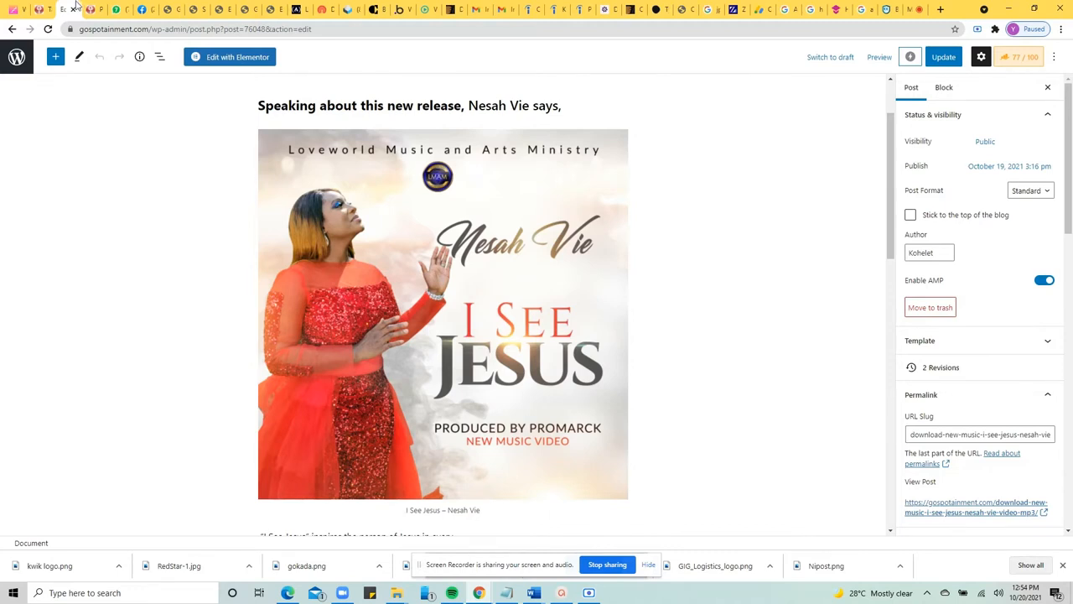
Remove the word "New" from the post title so it begins with "Download Music"
scroll(595, 229, "down", 2)
scroll(608, 302, "up", 3)
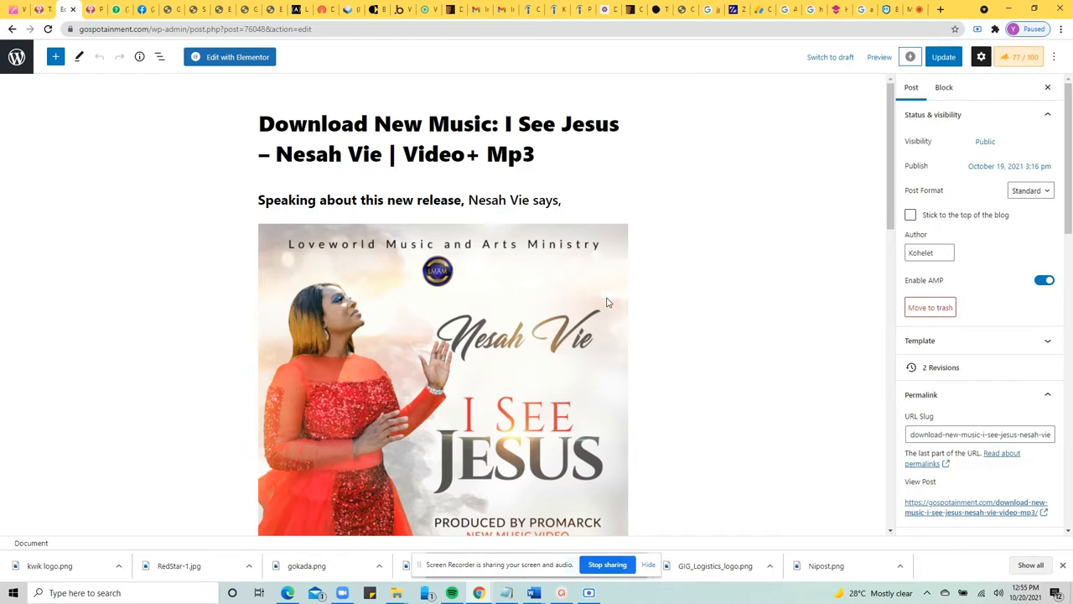
left_click(277, 121)
left_click(430, 125)
key("BackSpace")
key("BackSpace")
key("BackSpace")
key("BackSpace")
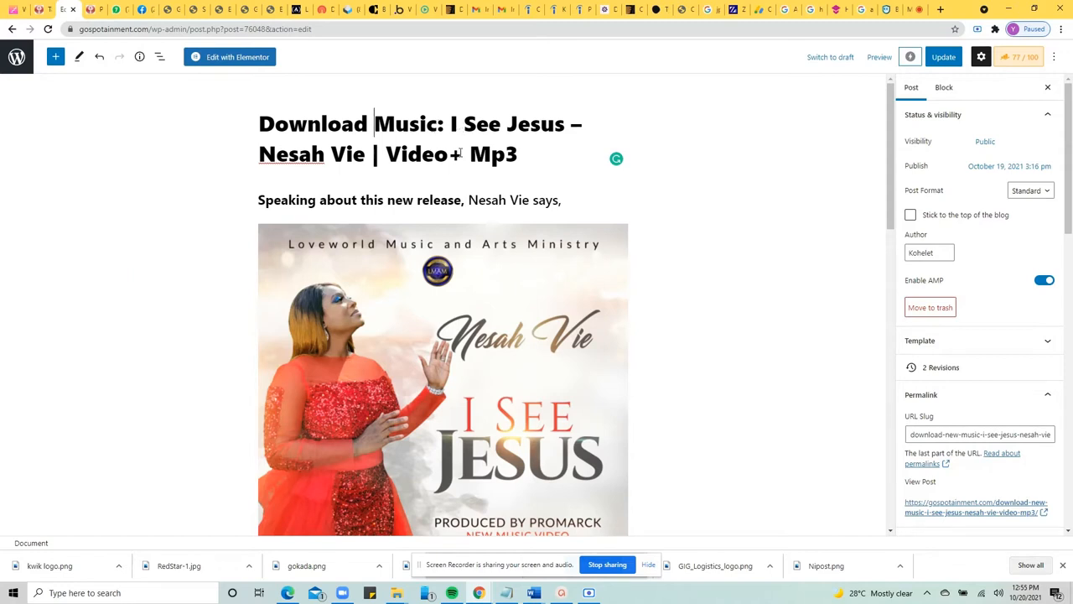
left_click(526, 152)
right_click(489, 144)
left_click(421, 142)
left_click(527, 153)
key("shift+Left")
key("shift+Left")
key("shift+Left")
key("shift+Left")
key("shift+Left")
key("shift+Left")
key("shift+Left")
key("shift+Left")
key("shift+Left")
key("shift+Left")
key("shift+Left")
key("shift+Left")
key("shift+Left")
key("shift+Left")
key("shift+Left")
key("shift+Left")
key("shift+Left")
key("shift+Left")
key("shift+Left")
key("shift+Left")
key("shift+Left")
key("shift+Left")
key("shift+Left")
key("shift+Left")
key("shift+Left")
key("shift+Left")
key("shift+Left")
key("shift+Left")
key("shift+Left")
key("shift+Left")
key("shift+Left")
key("shift+Left")
key("shift+Left")
key("shift+Left")
key("shift+Left")
key("shift+Left")
key("shift+Left")
key("shift+Left")
key("shift+Left")
key("shift+Left")
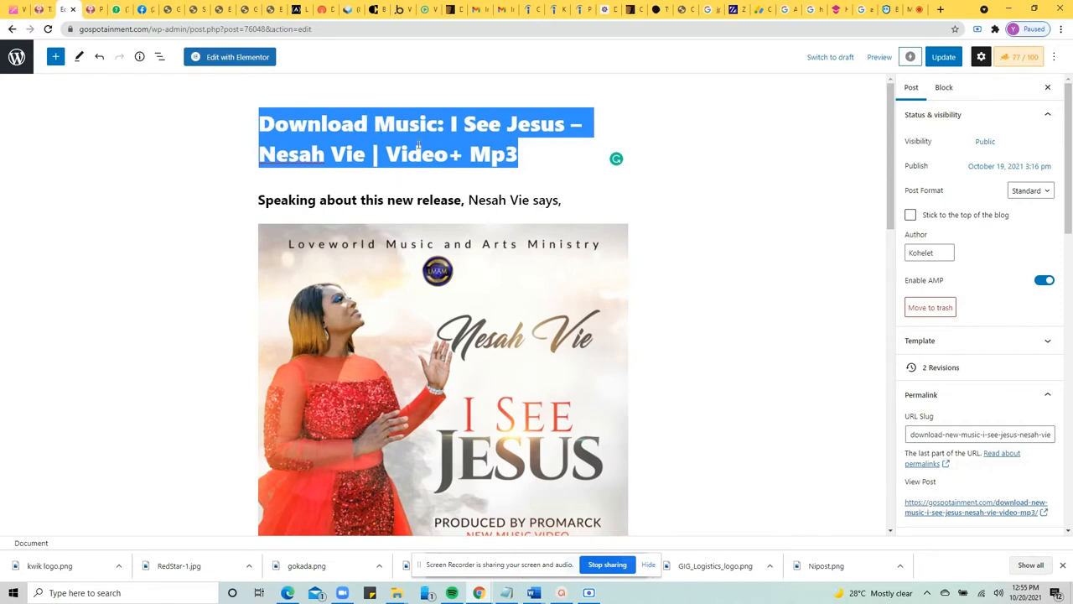
left_click(377, 125)
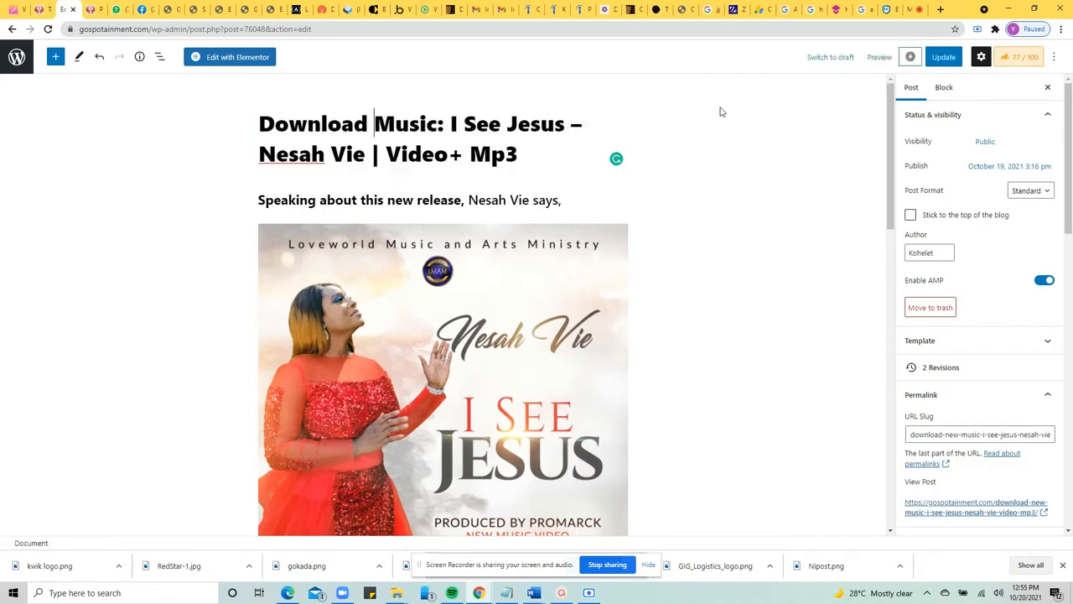
Open the post's Rank Math SEO analysis and review the Basic SEO and Additional checks
left_click(1021, 59)
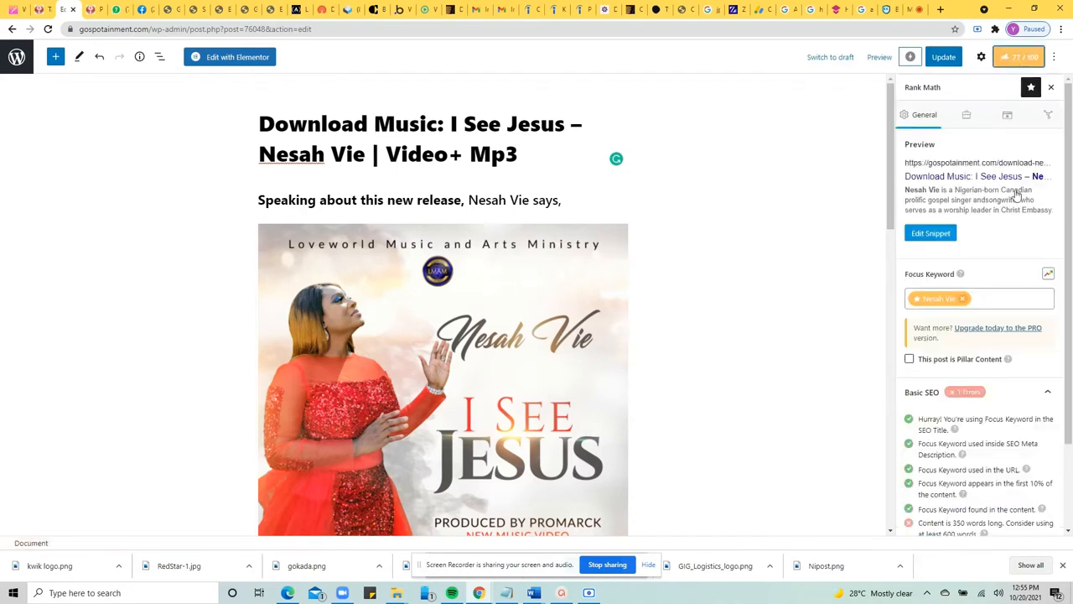
scroll(1007, 509, "down", 2)
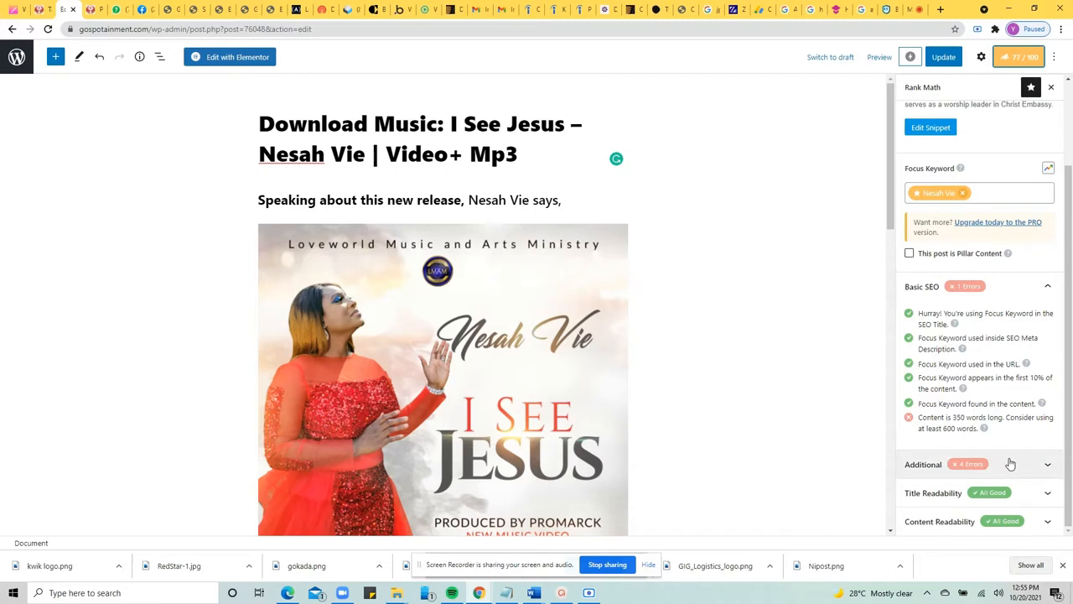
left_click(1011, 464)
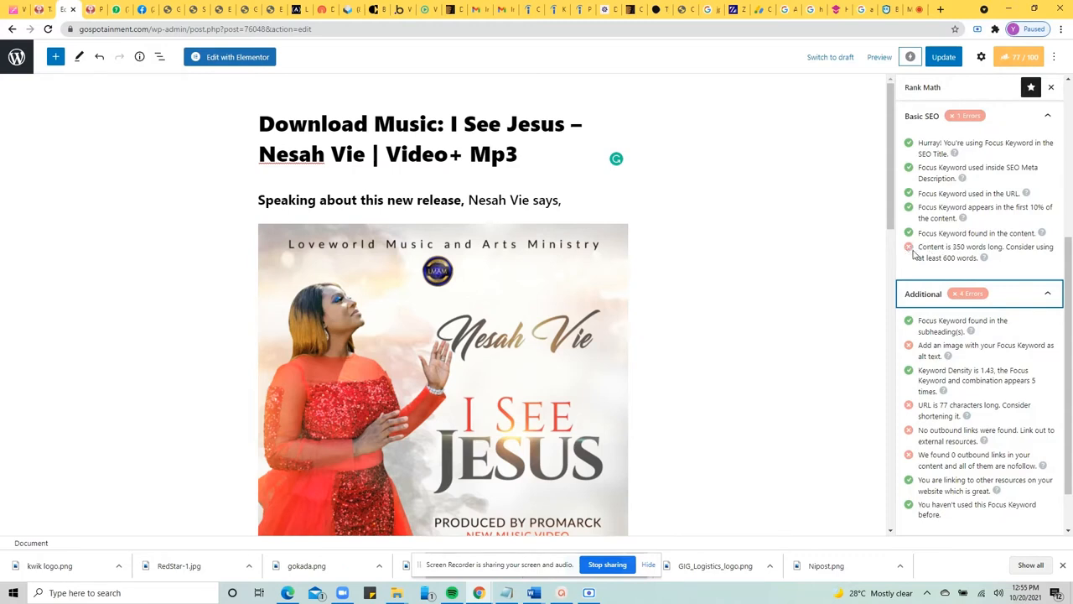
scroll(946, 257, "up", 3)
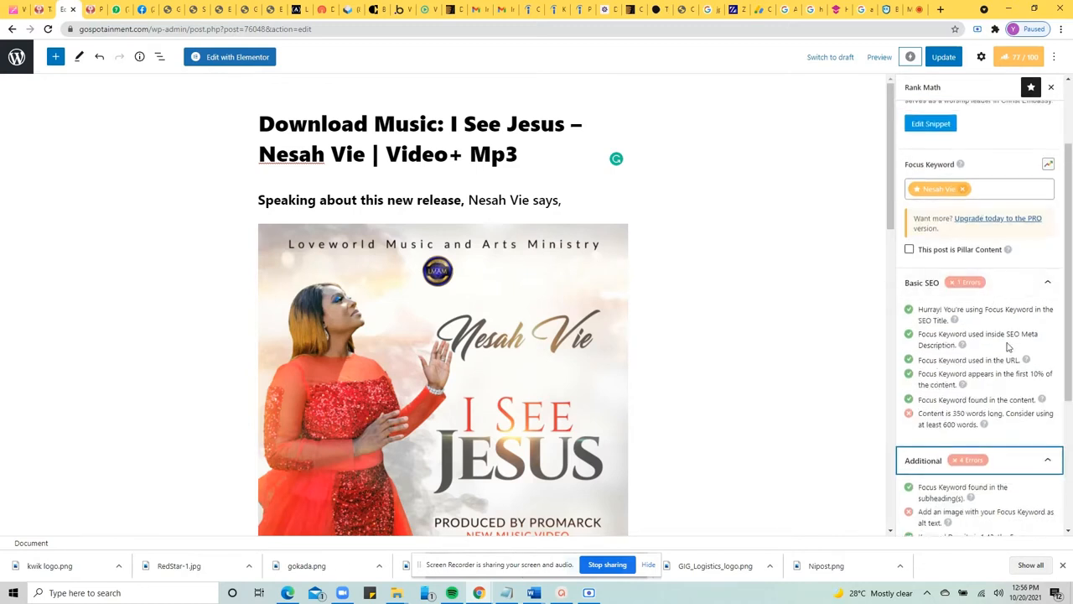
scroll(1008, 347, "down", 1)
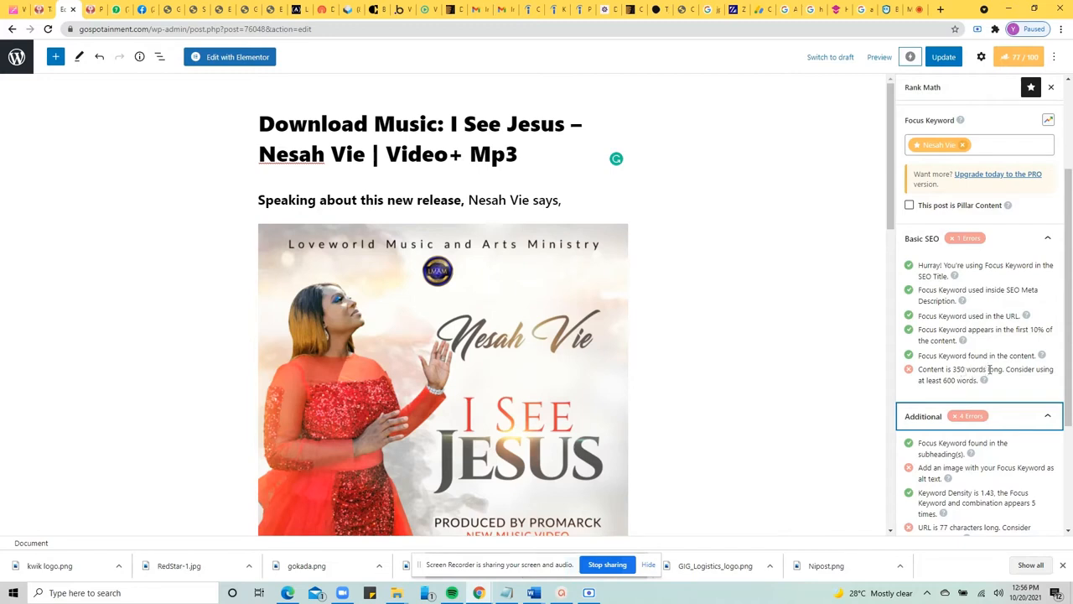
scroll(990, 369, "down", 3)
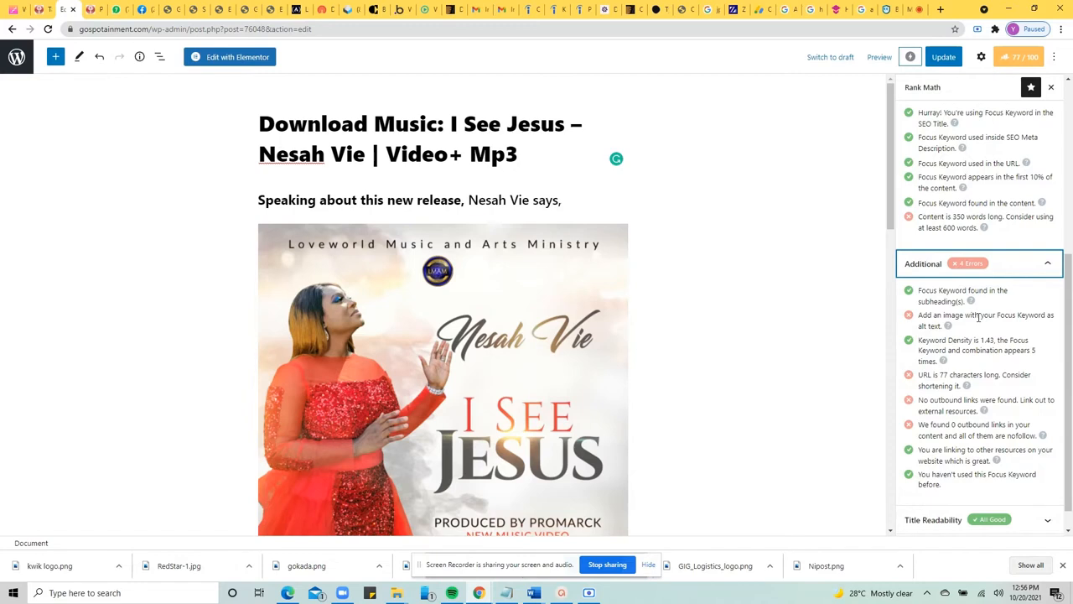
scroll(962, 298, "up", 4)
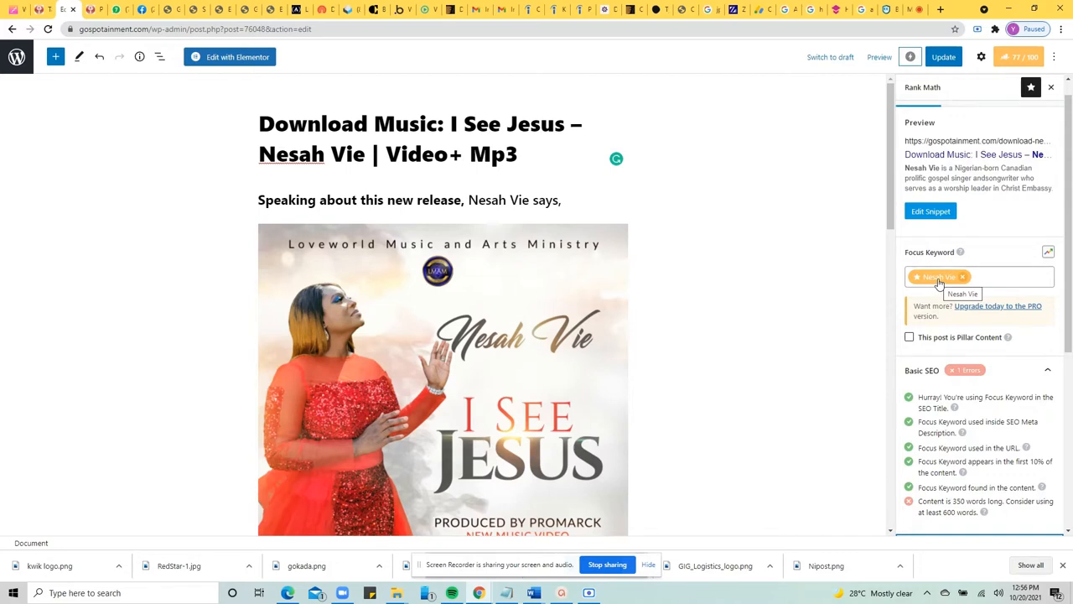
Examine the focus keyword and the additional SEO checks on image alt text, URL length and outbound links
double_click(940, 279)
triple_click(940, 279)
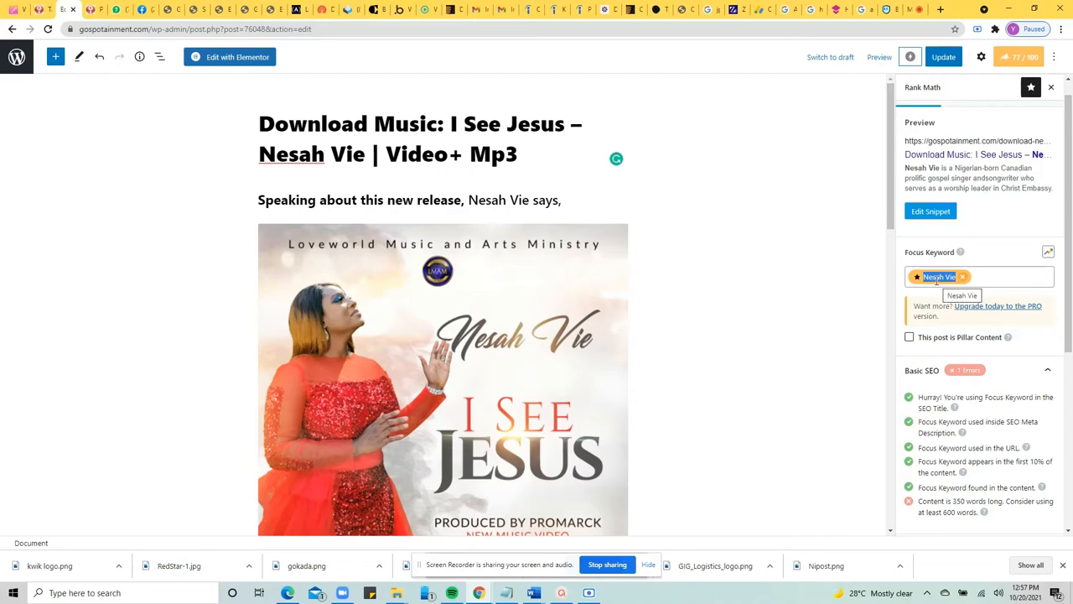
scroll(983, 383, "down", 3)
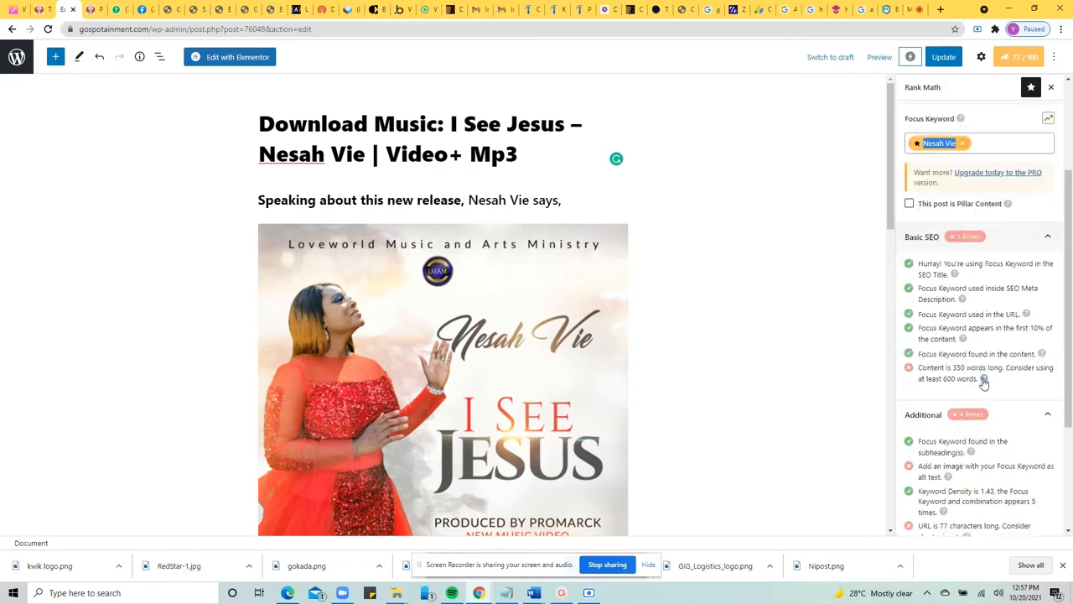
scroll(983, 383, "down", 1)
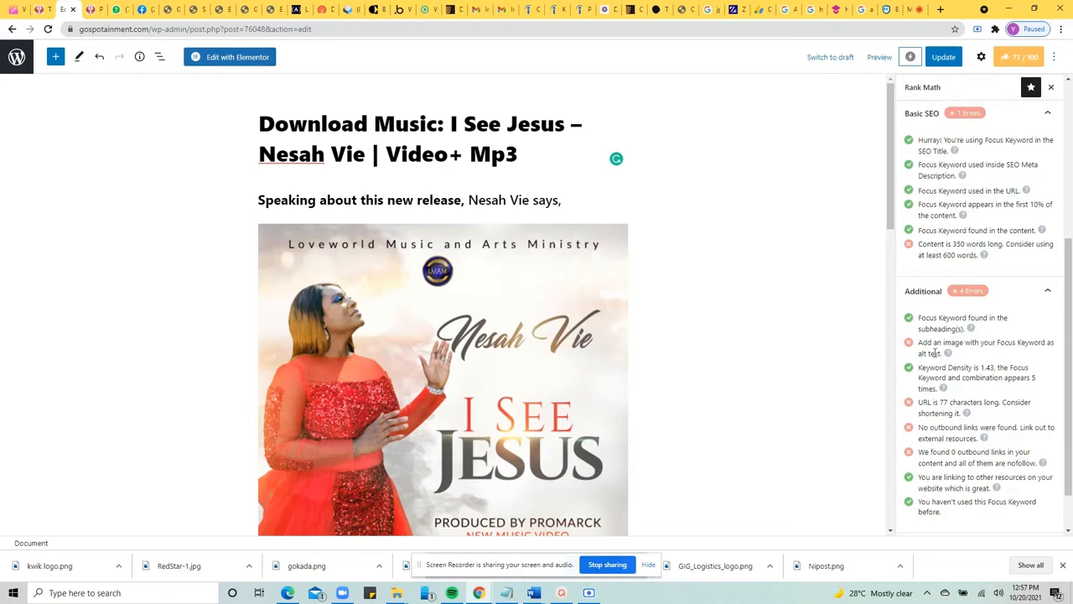
left_click(920, 342)
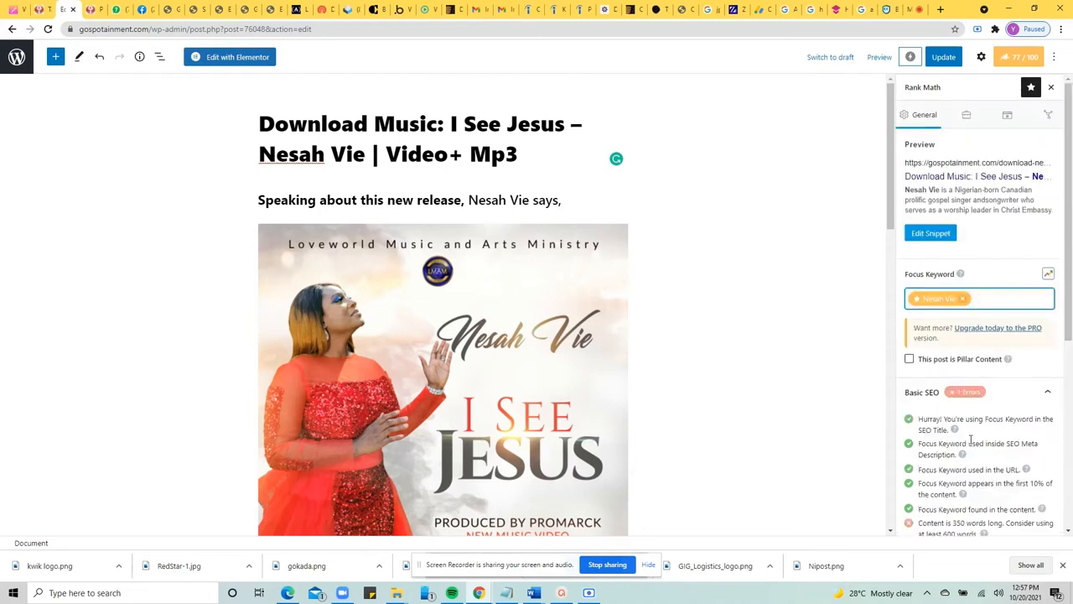
scroll(964, 401, "down", 3)
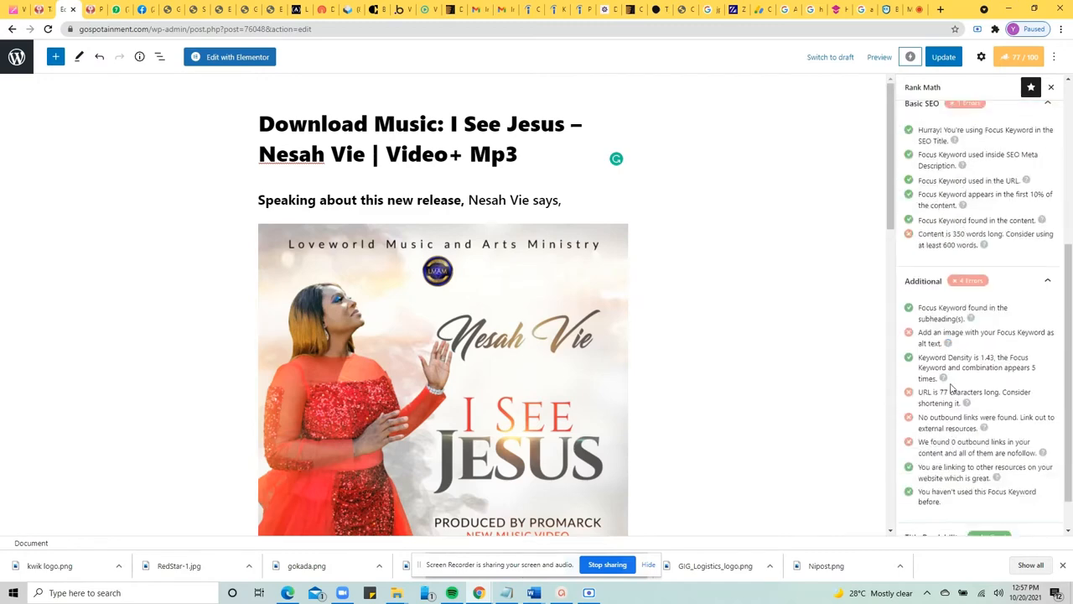
right_click(954, 387)
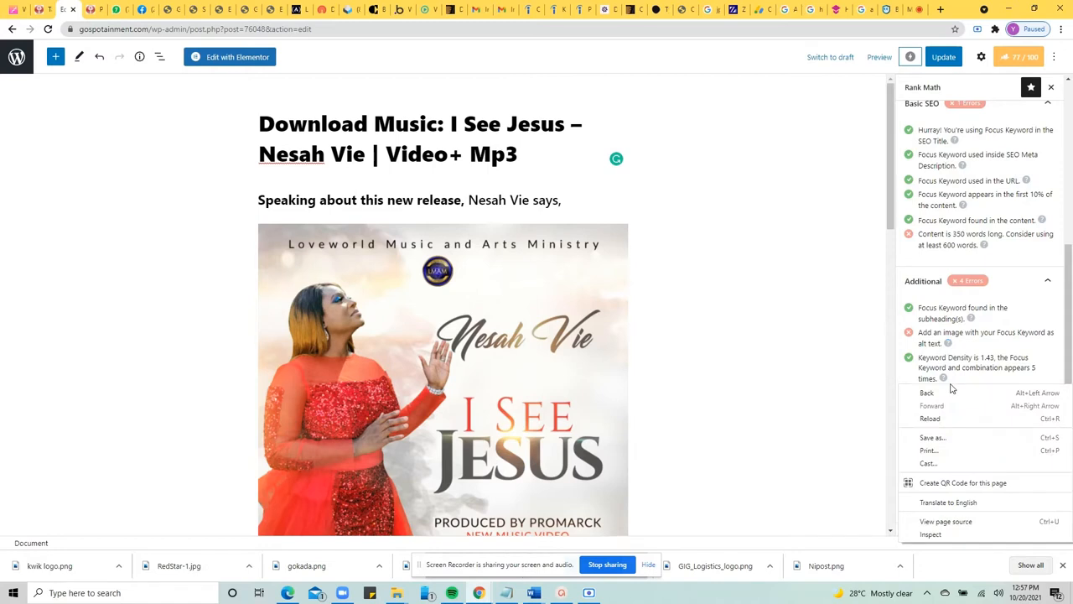
Return to the post settings and open the featured image's attachment details in the media library
left_click(981, 61)
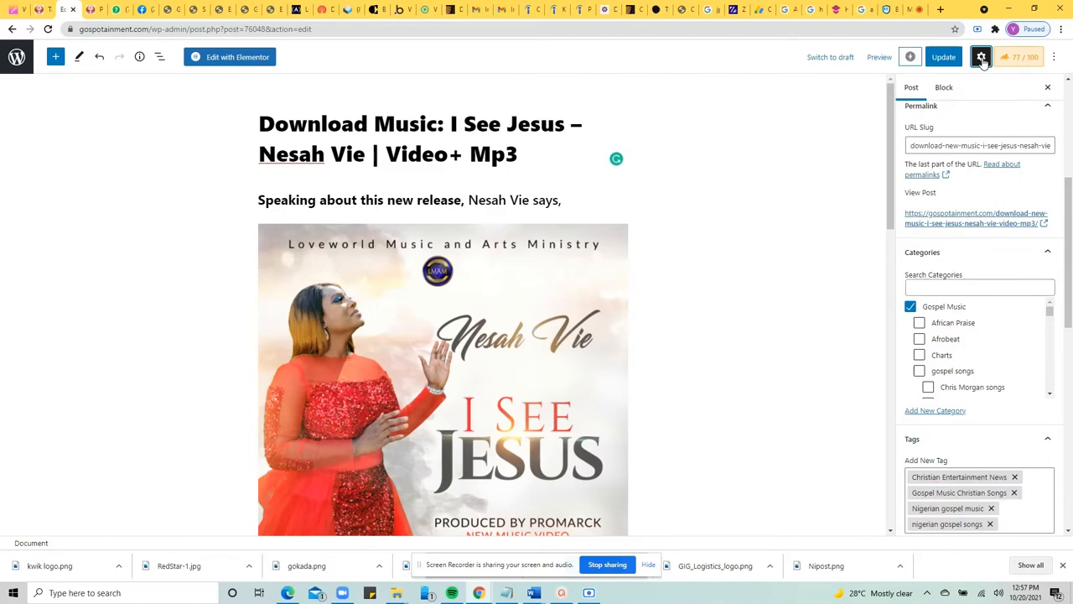
scroll(1015, 209, "down", 7)
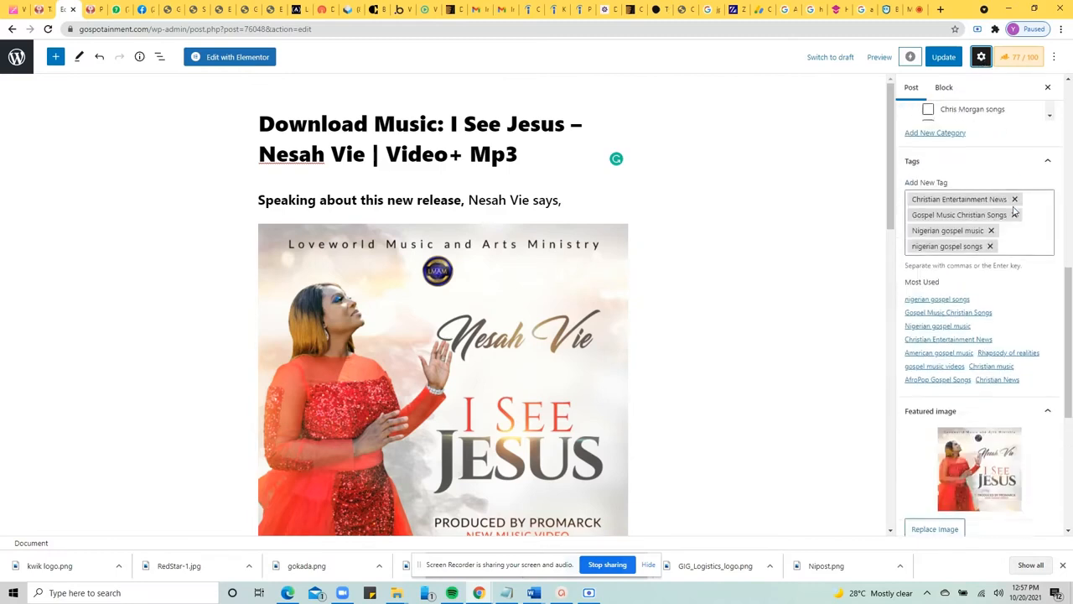
left_click(973, 285)
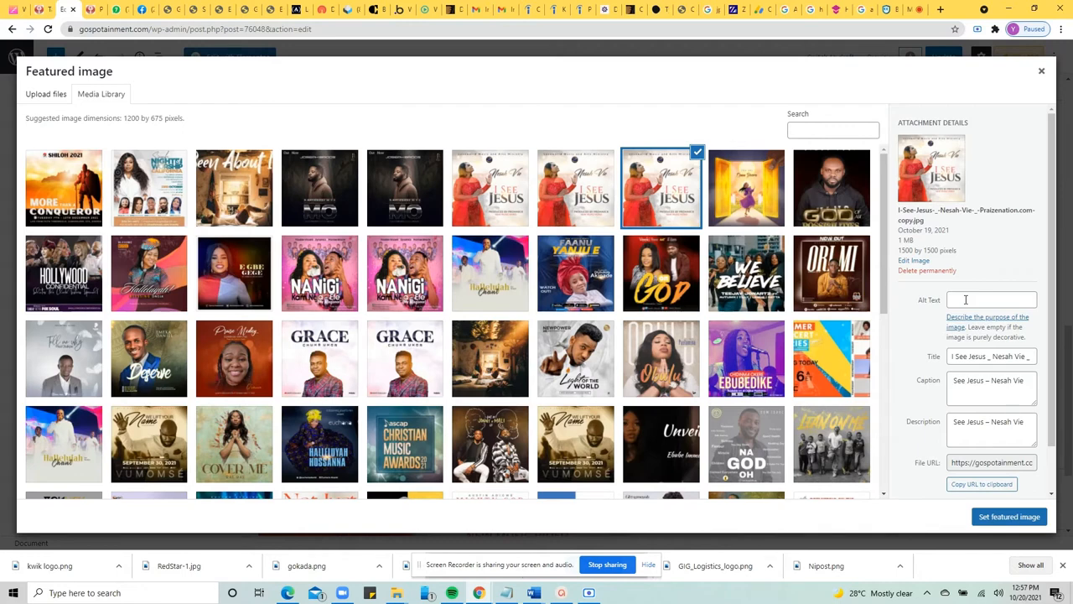
Try to copy the featured image's title for use as its alt text
left_click(1001, 356)
key("Right")
key("Right")
key("Right")
key("Right")
key("Right")
key("Right")
key("Right")
key("Right")
key("Right")
key("Right")
key("Right")
key("Right")
key("Right")
key("Right")
key("Right")
key("Right")
key("Right")
key("Right")
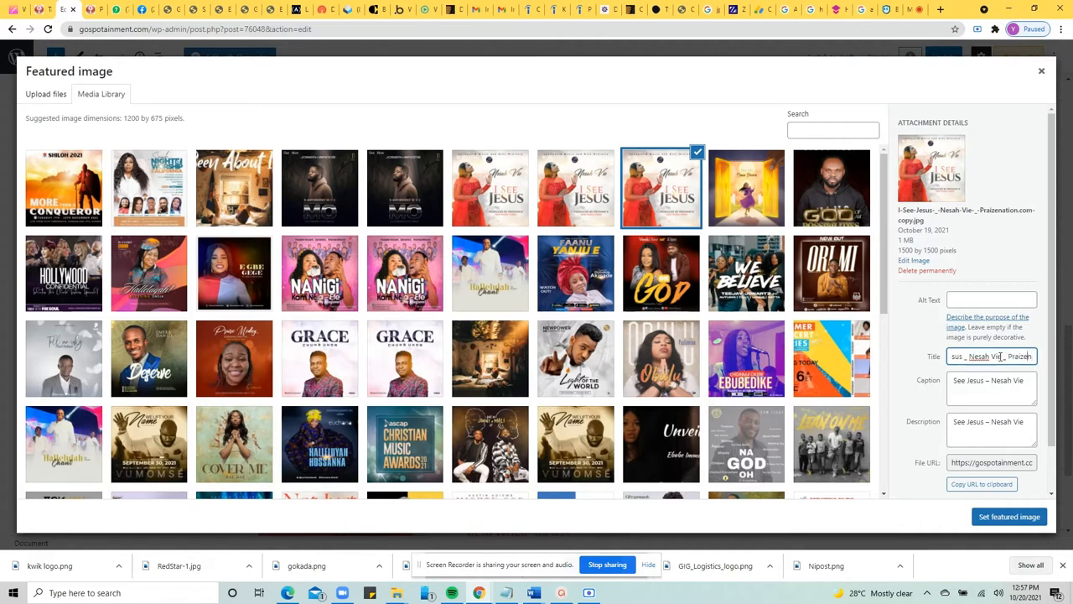
key("Left")
key("Left")
key("Left")
key("Left")
key("Left")
key("Left")
key("Left")
key("Left")
key("Left")
key("Left")
key("Left")
key("Left")
key("Left")
key("Left")
key("Left")
key("Left")
key("Left")
key("Left")
key("Left")
key("Left")
key("ctrl+a")
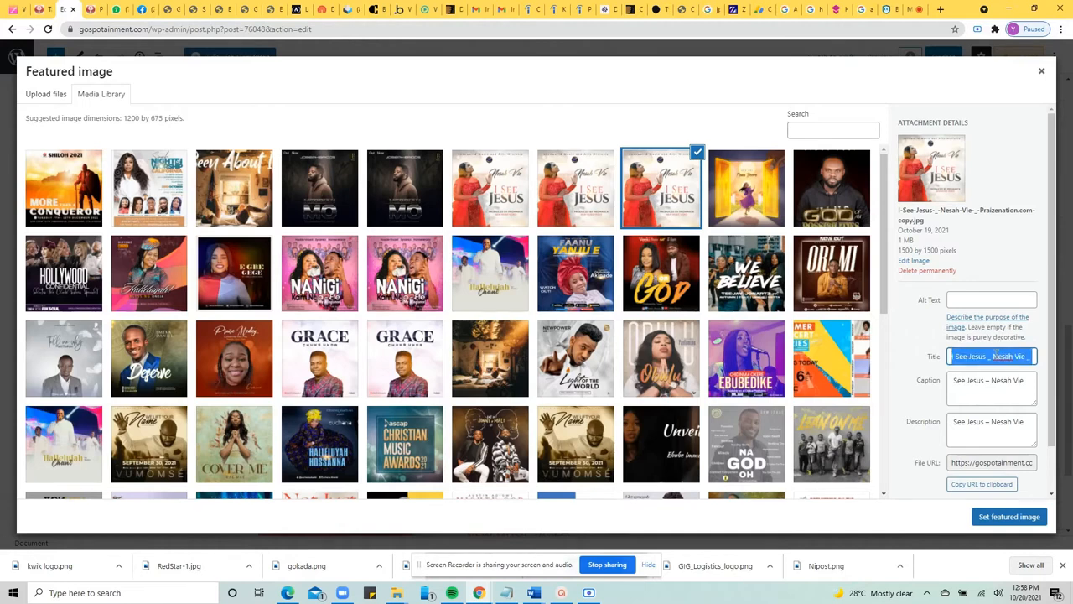
right_click(994, 361)
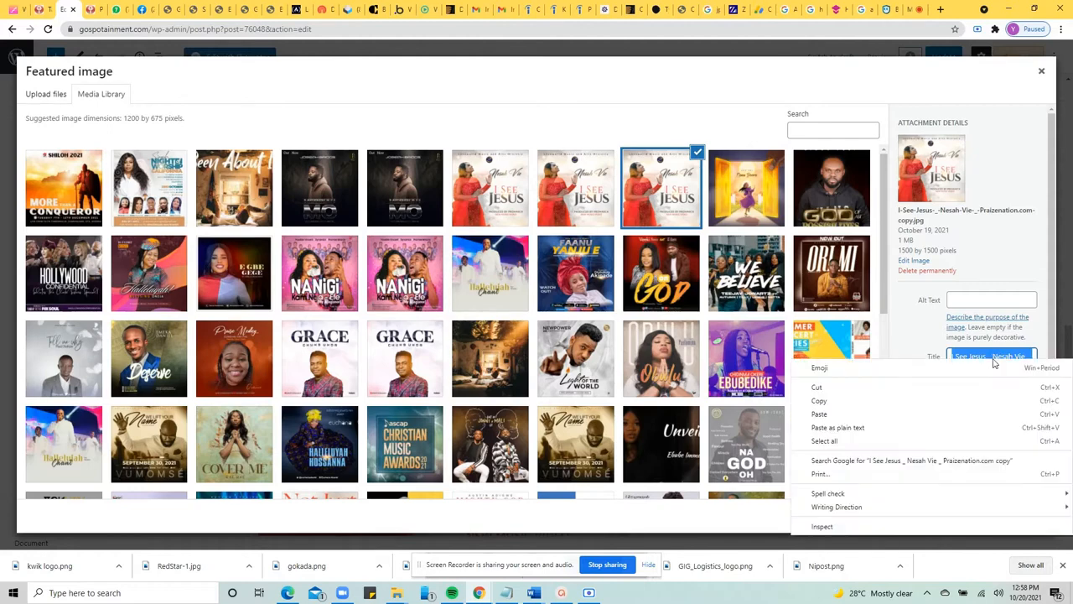
left_click(973, 401)
left_click(969, 300)
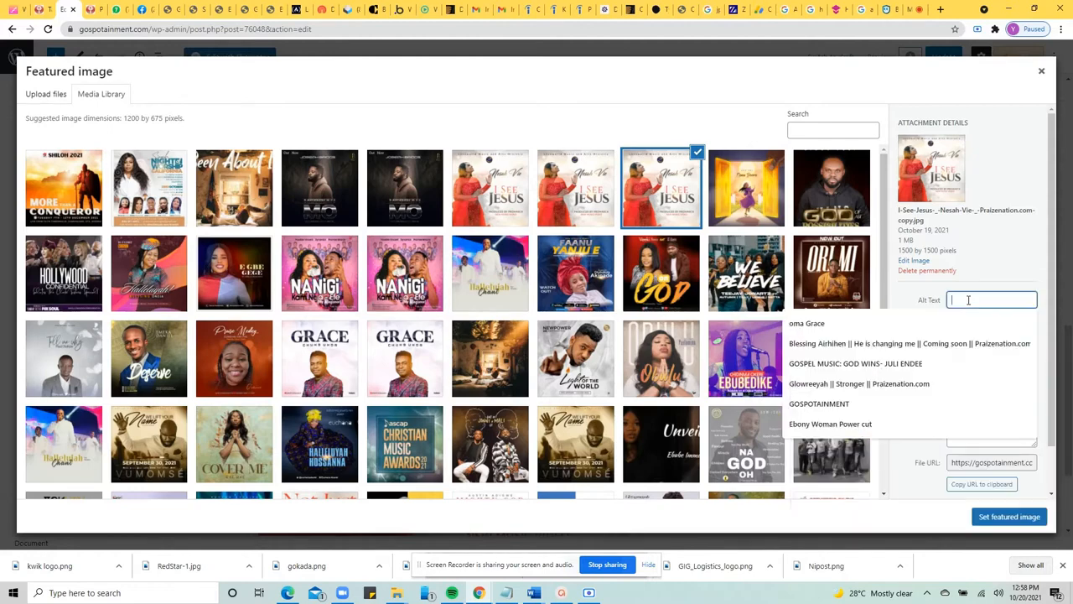
left_click(980, 260)
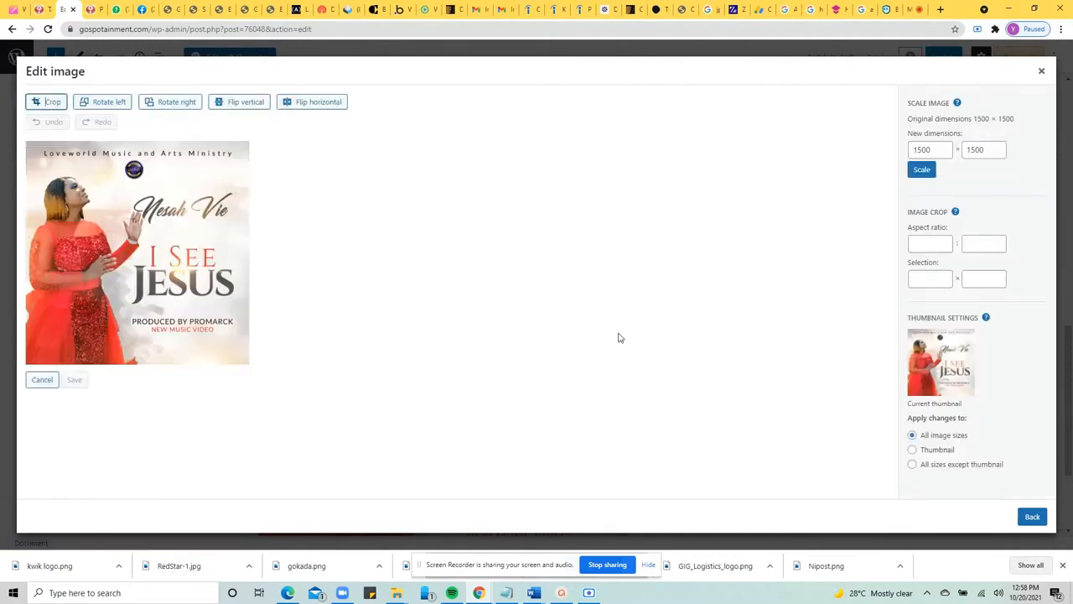
left_click(1032, 516)
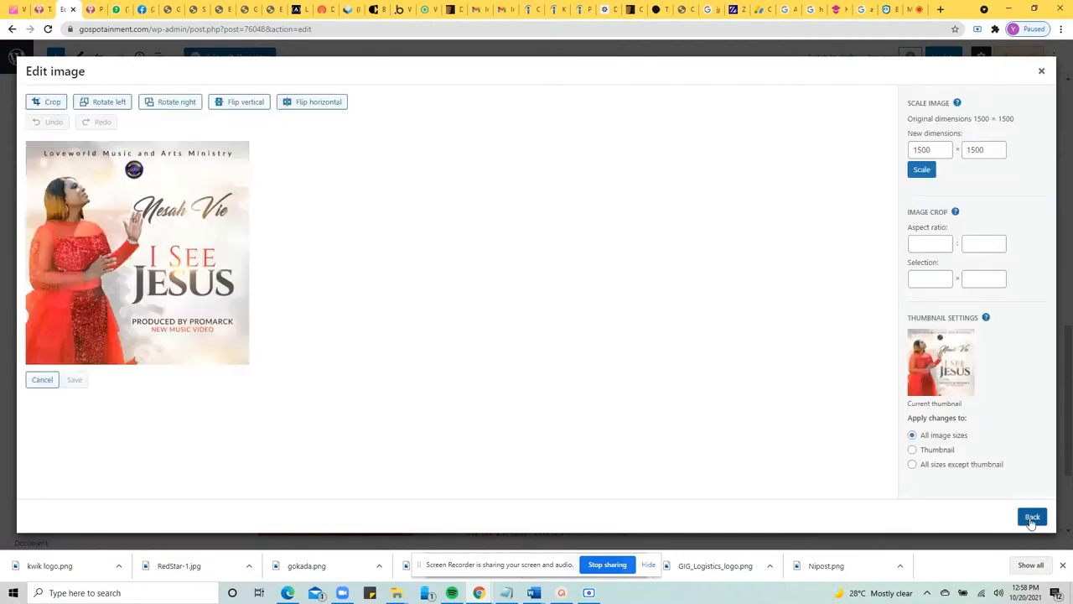
Change the featured image's title to "Nesah Vie - I See Jesus"
left_click(983, 359)
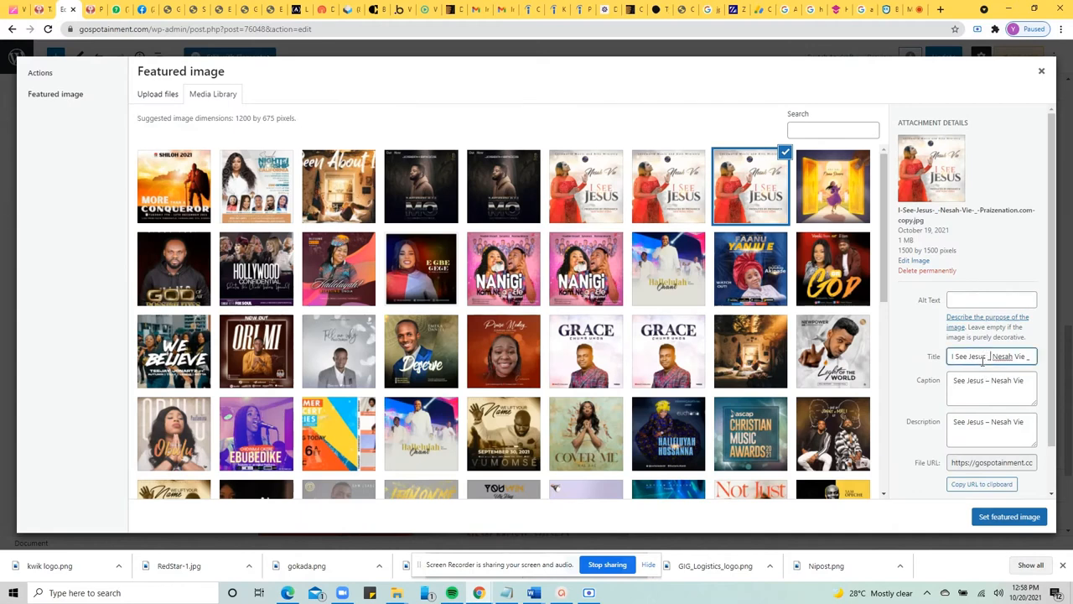
key("BackSpace")
key("BackSpace")
key("BackSpace")
key("BackSpace")
key("BackSpace")
key("BackSpace")
key("BackSpace")
key("BackSpace")
key("BackSpace")
key("BackSpace")
key("BackSpace")
key("BackSpace")
key("BackSpace")
key("BackSpace")
key("Delete")
key("Delete")
key("Delete")
key("Delete")
key("Delete")
key("Delete")
key("Delete")
key("Delete")
key("Delete")
key("Delete")
key("BackSpace")
key("BackSpace")
key("BackSpace")
key("BackSpace")
key("BackSpace")
key("BackSpace")
key("BackSpace")
key("BackSpace")
key("BackSpace")
key("BackSpace")
key("BackSpace")
key("BackSpace")
key("BackSpace")
key("BackSpace")
key("BackSpace")
key("BackSpace")
key("BackSpace")
key("BackSpace")
type("- I See Jesus")
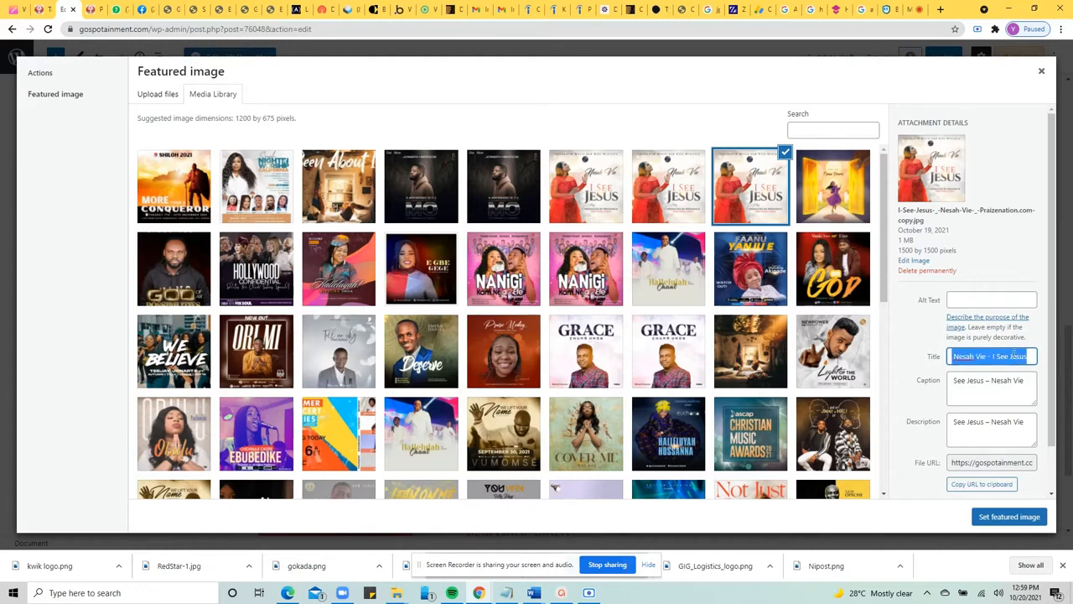
Set the featured image's alt text to "Nesah Vie - I See Jesus" and clear its description
left_click(997, 300)
type("Nesah Vie - I See Jesus")
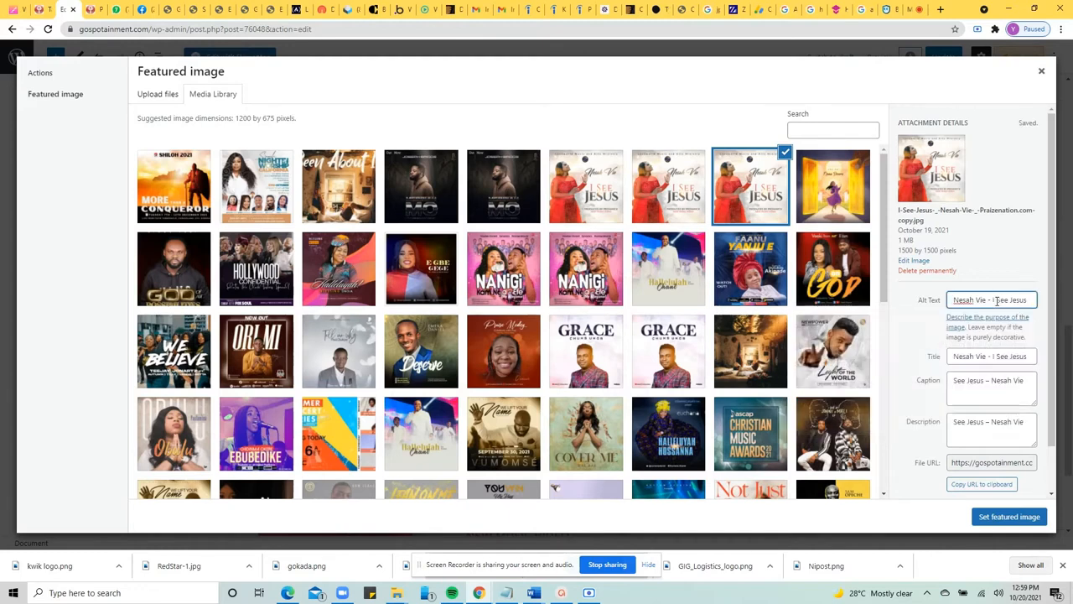
left_click(1027, 426)
key("BackSpace")
key("BackSpace")
key("BackSpace")
key("BackSpace")
key("BackSpace")
key("BackSpace")
key("BackSpace")
key("BackSpace")
key("BackSpace")
key("BackSpace")
key("BackSpace")
key("BackSpace")
key("BackSpace")
key("BackSpace")
key("BackSpace")
key("BackSpace")
key("BackSpace")
key("BackSpace")
key("BackSpace")
key("BackSpace")
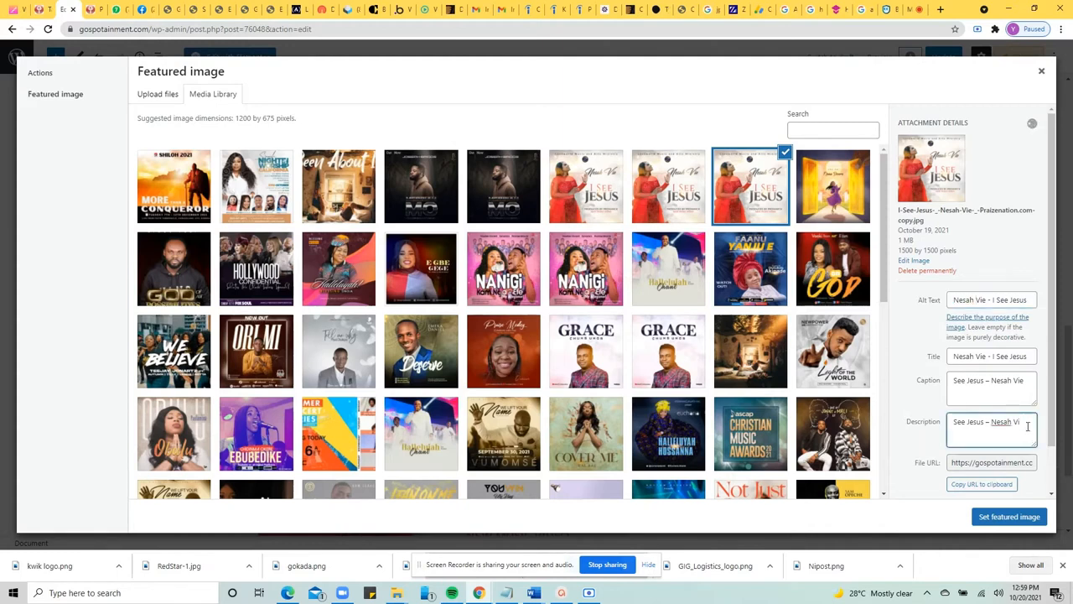
Clear the caption of the featured image
left_click(1025, 382)
key("BackSpace")
key("BackSpace")
key("BackSpace")
key("BackSpace")
key("BackSpace")
key("BackSpace")
key("BackSpace")
key("BackSpace")
key("BackSpace")
key("BackSpace")
key("BackSpace")
key("BackSpace")
key("BackSpace")
key("BackSpace")
key("BackSpace")
key("BackSpace")
key("BackSpace")
key("BackSpace")
key("BackSpace")
key("BackSpace")
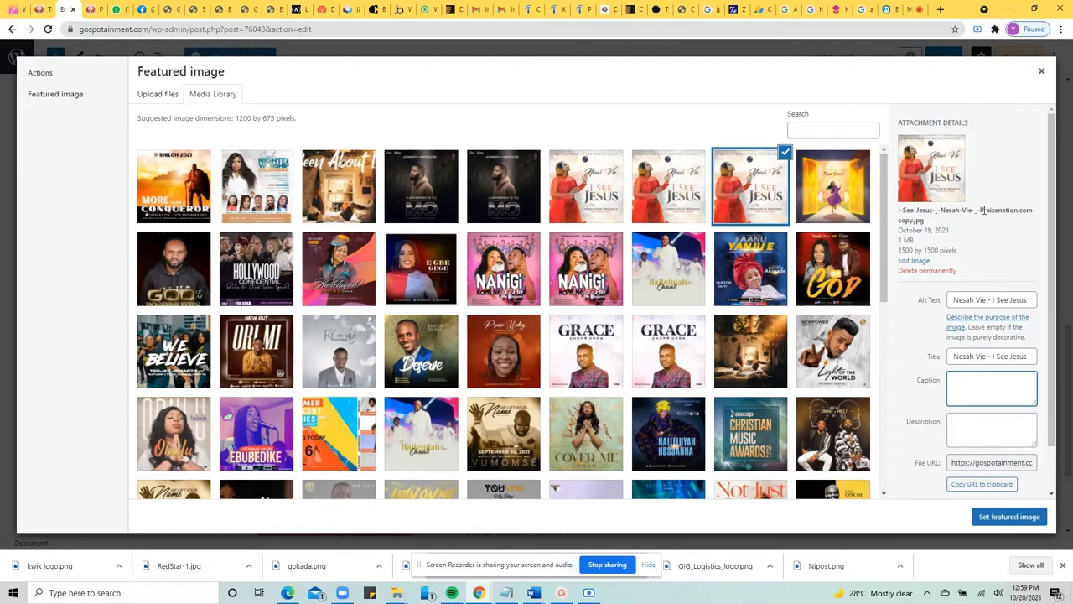
Permanently delete the two duplicate "I See Jesus" images, copy-1.jpg and copy-2.jpg, from the media library
left_click(671, 195)
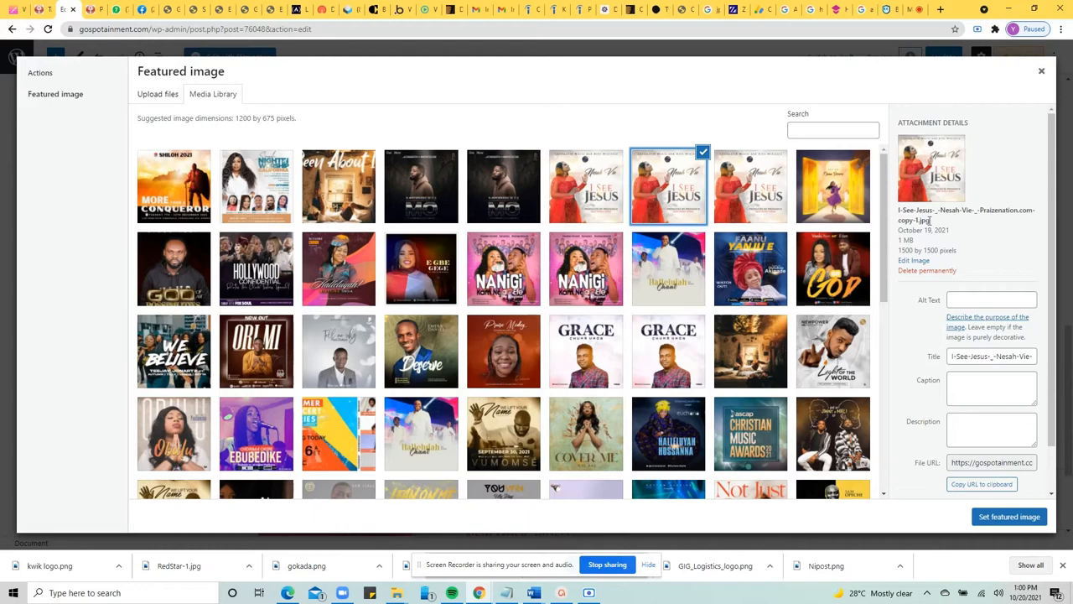
left_click(931, 274)
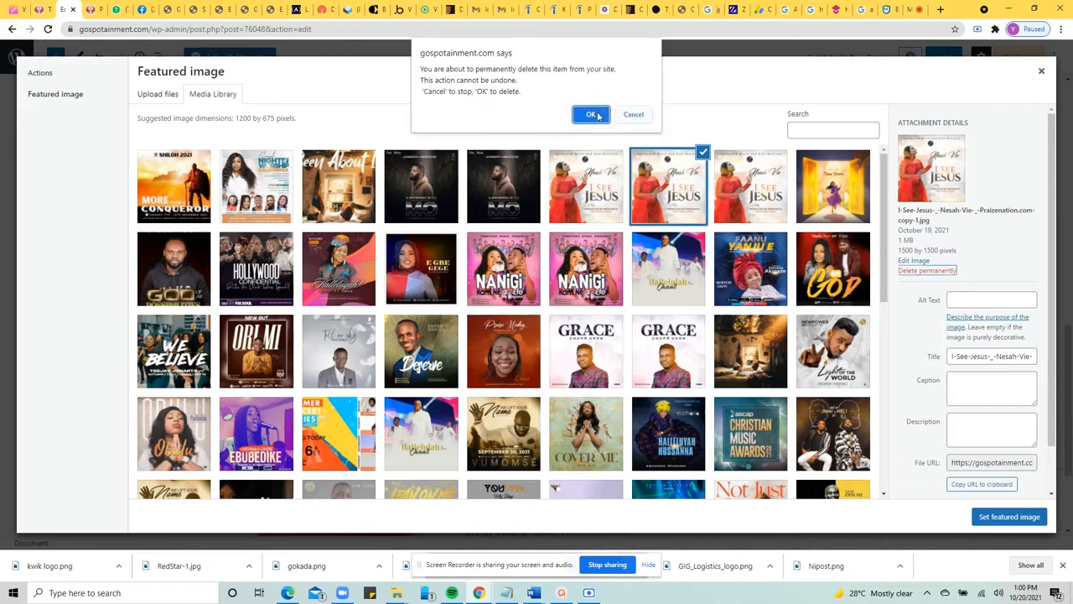
left_click(590, 114)
left_click(586, 180)
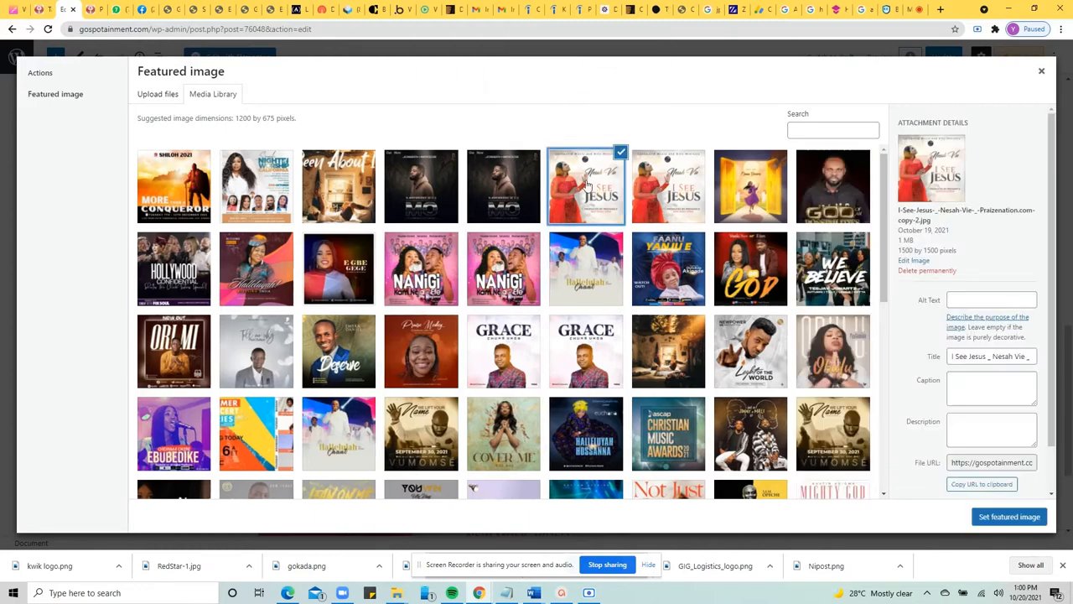
left_click(927, 270)
left_click(591, 114)
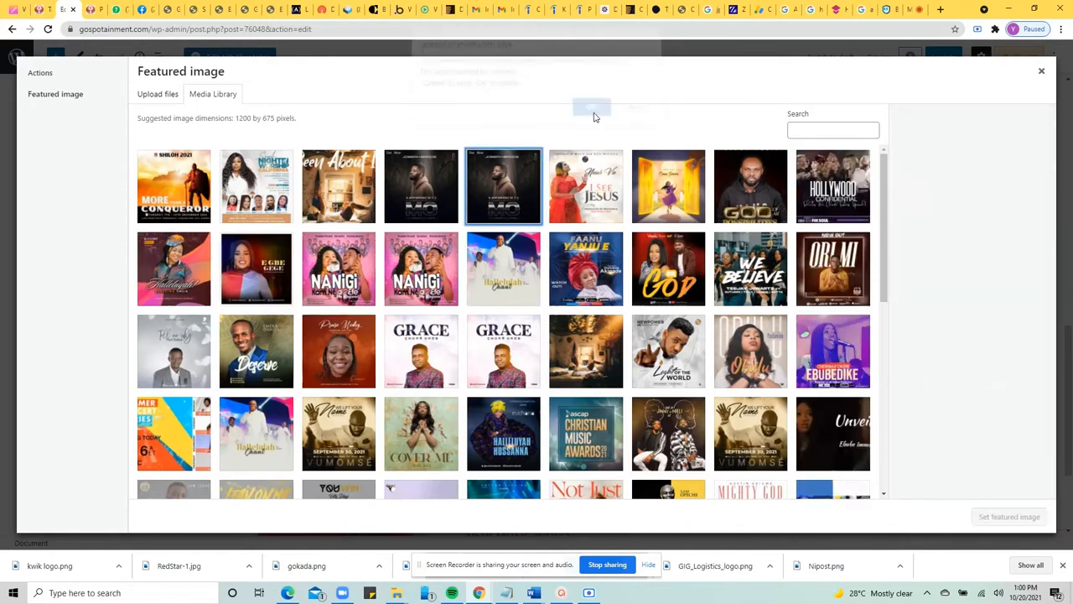
Inspect the attachment details of the remaining "I See Jesus" image and the two duplicate "Grace" covers
left_click(577, 188)
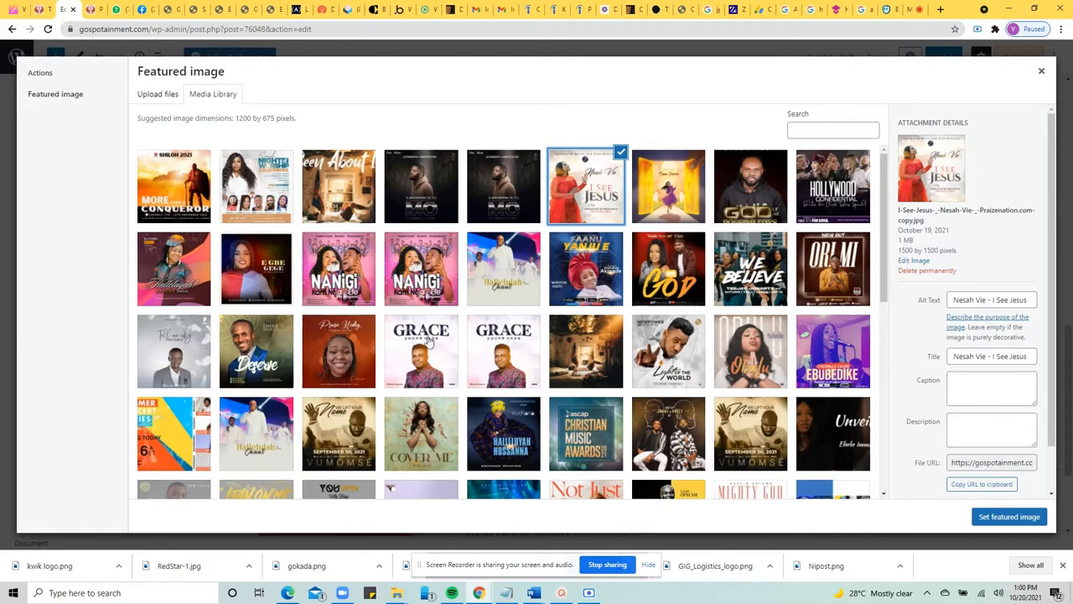
left_click(503, 351)
left_click(426, 350)
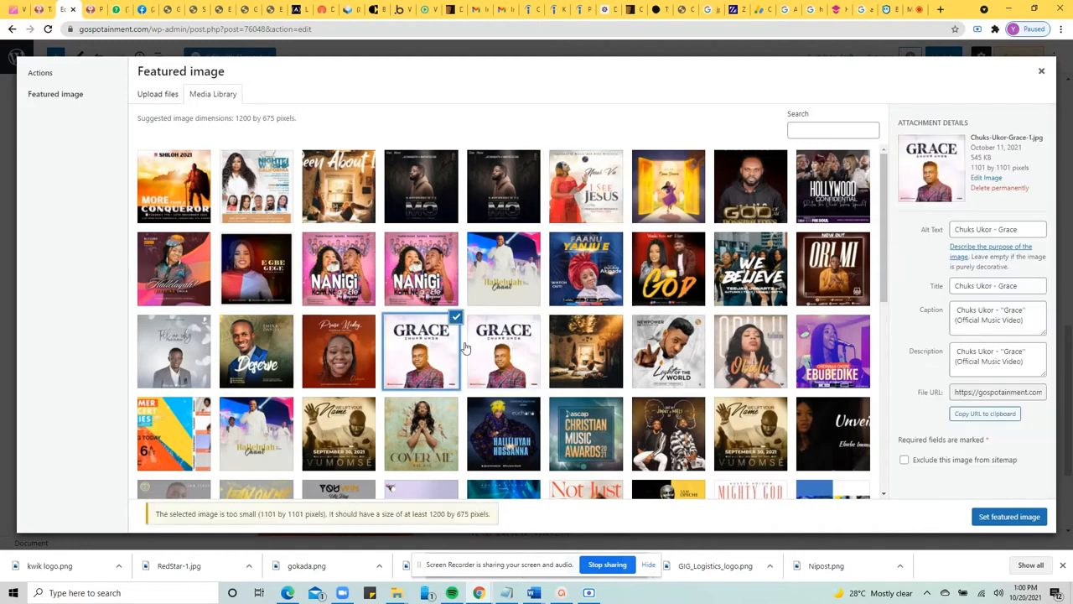
left_click(482, 348)
left_click(474, 349)
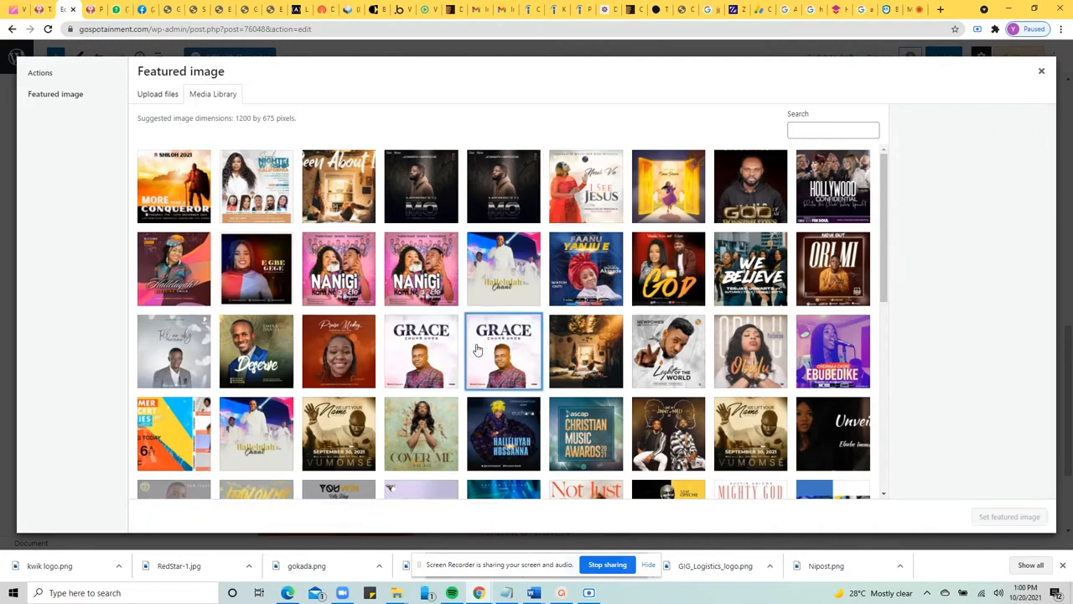
Set the remaining "I See Jesus" image as the post's featured image
left_click(597, 197)
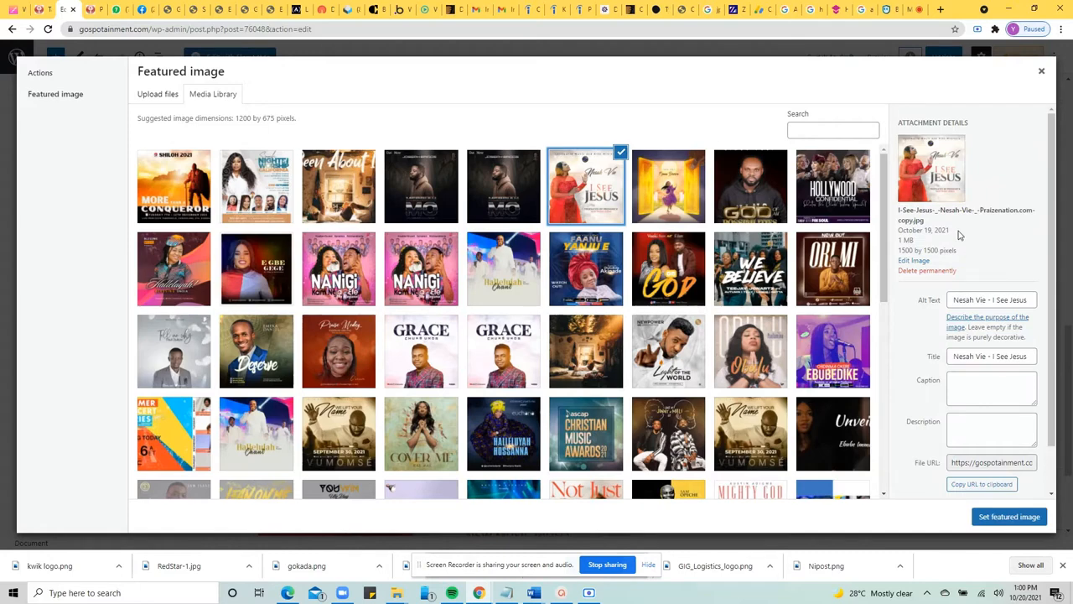
left_click(1002, 519)
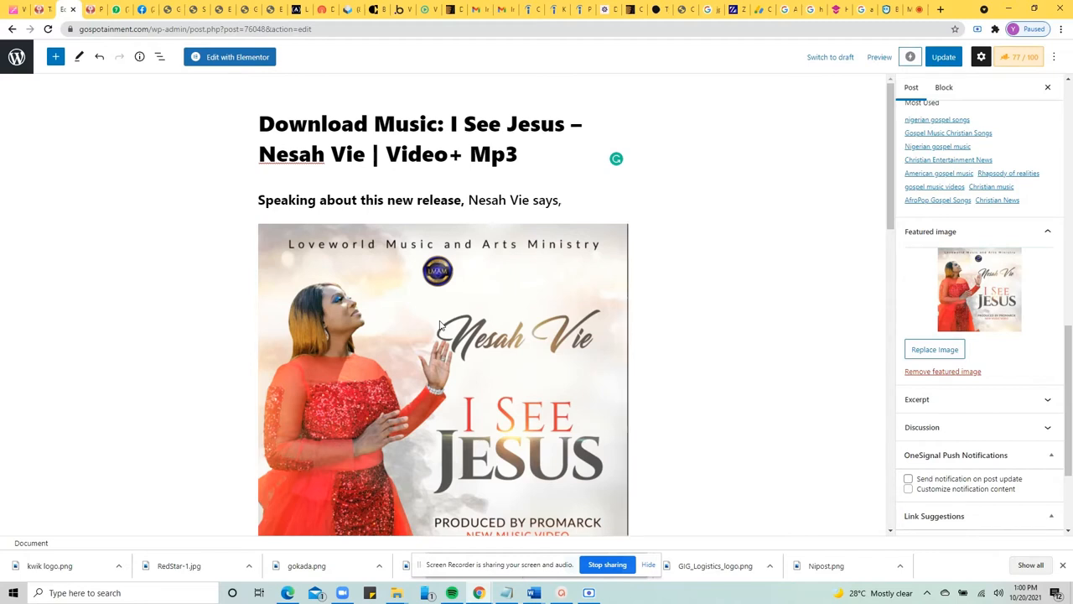
Remove the cover image block below the "Speaking about this new release" heading from the post body
left_click(468, 312)
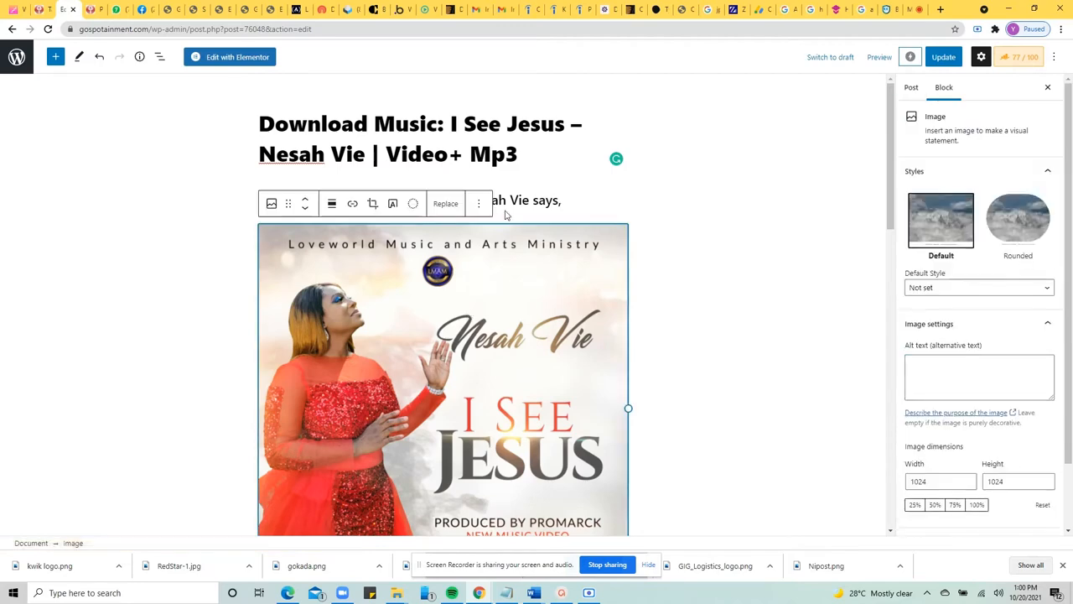
left_click(479, 204)
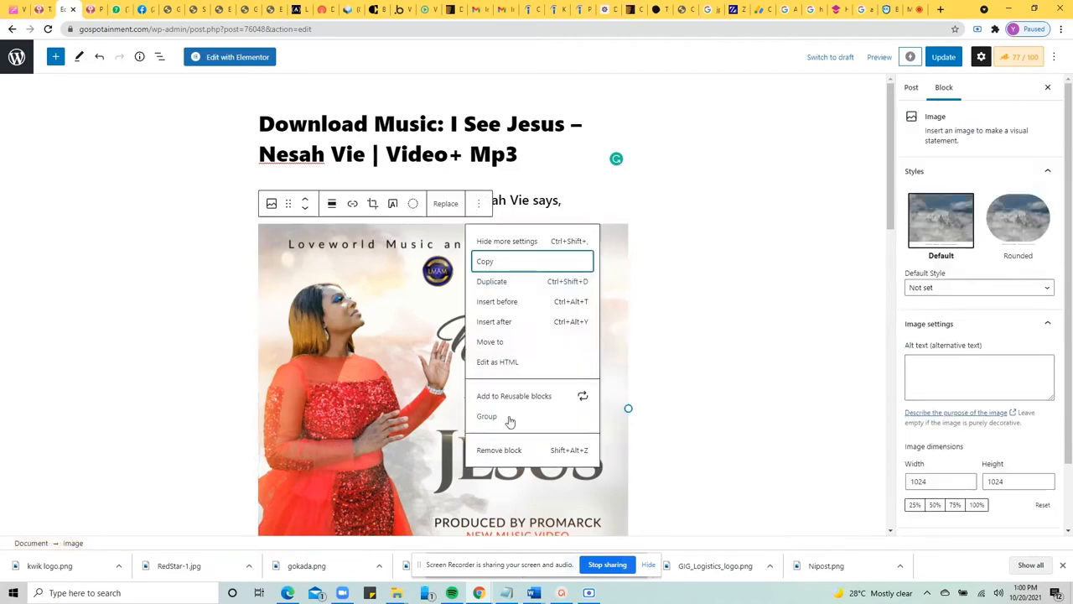
left_click(510, 453)
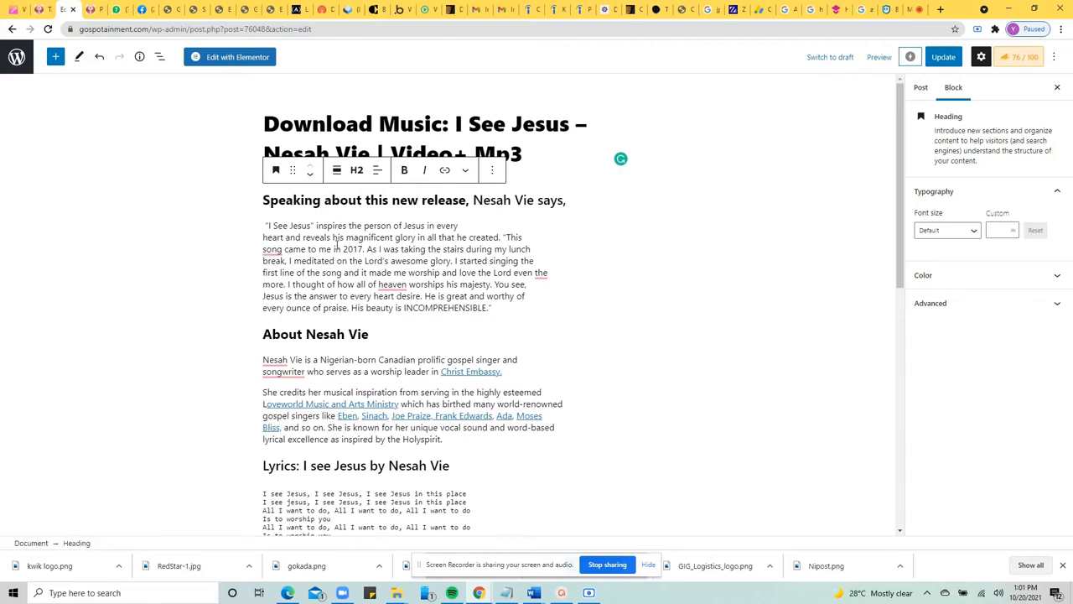
Join the broken lines of the quote paragraph that starts with "I See Jesus" into continuous text
left_click(466, 228)
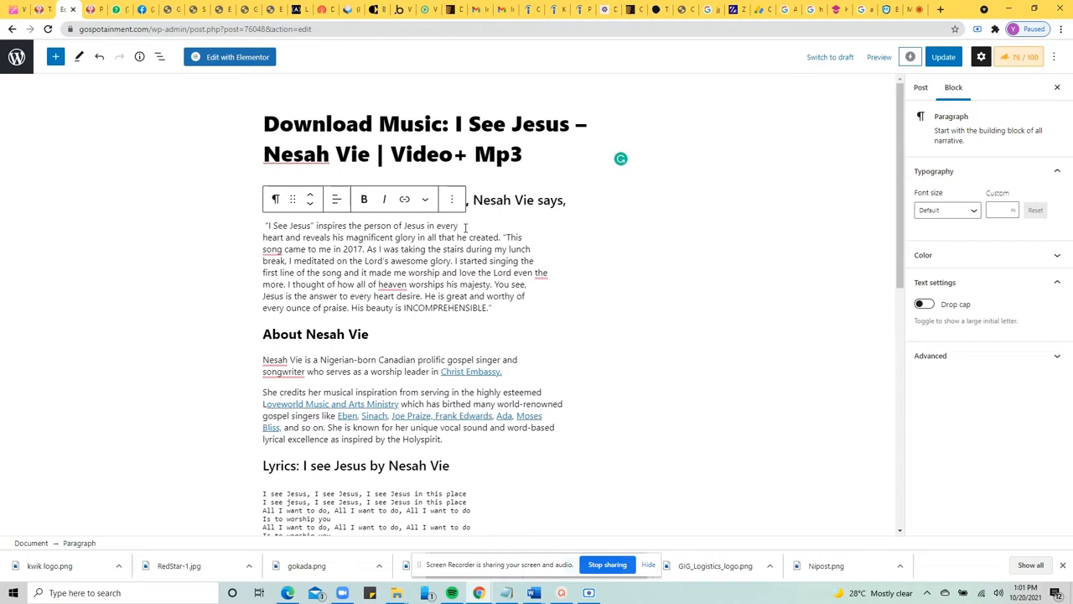
key("Delete")
key("Delete")
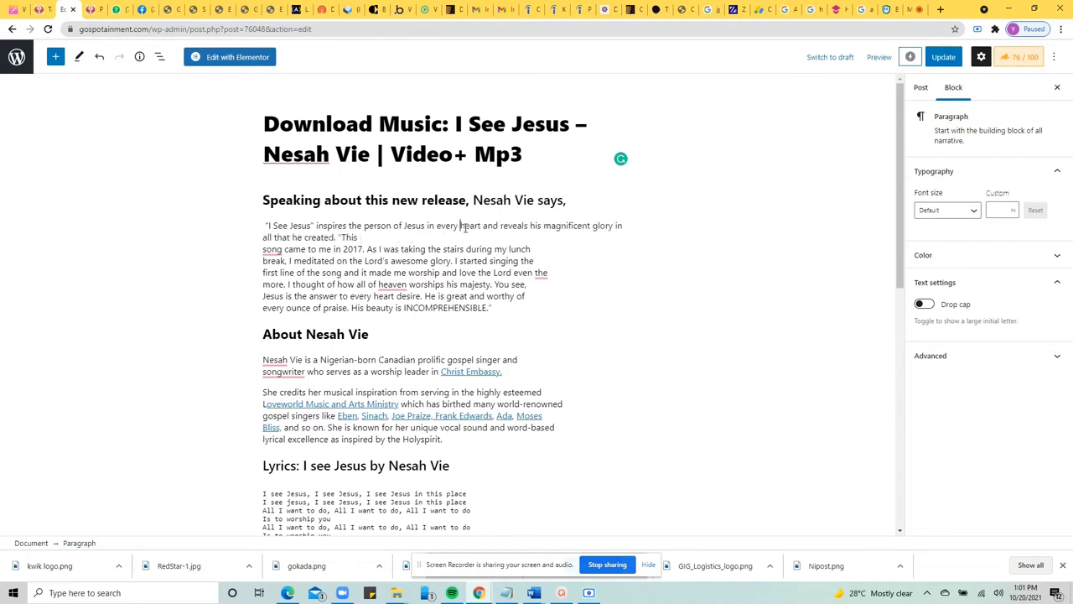
key("Delete")
key("Down")
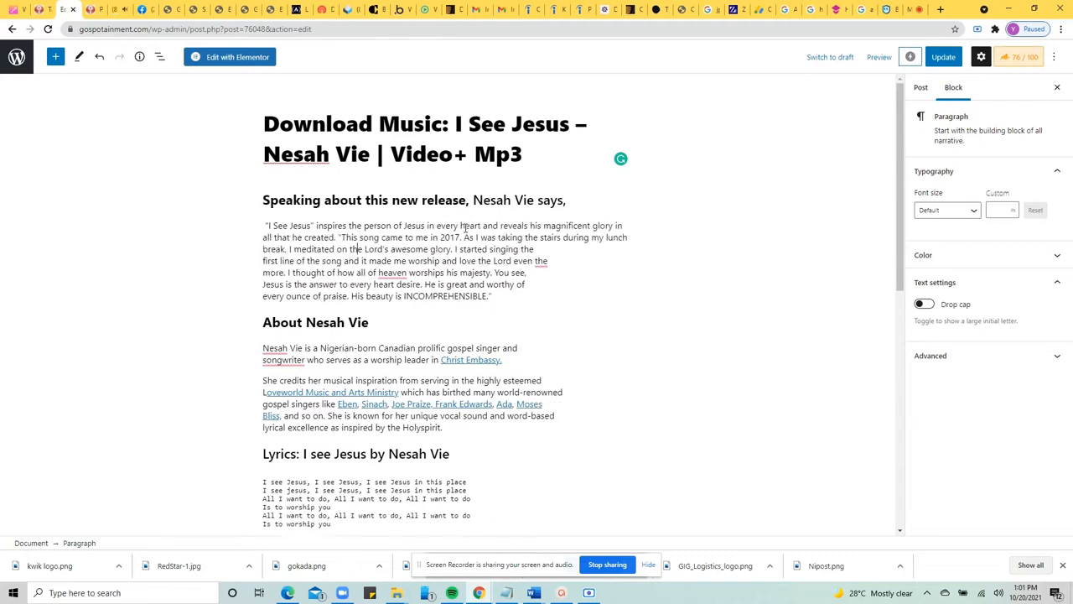
key("Left")
key("Left")
key("Left")
key("Left")
key("Left")
key("Left")
key("Left")
key("Left")
key("Left")
key("Left")
key("Down")
key("Left")
key("Left")
key("Left")
key("Left")
key("Left")
key("Left")
key("Left")
key("Left")
key("Left")
key("Left")
key("Left")
key("Left")
key("Left")
key("BackSpace")
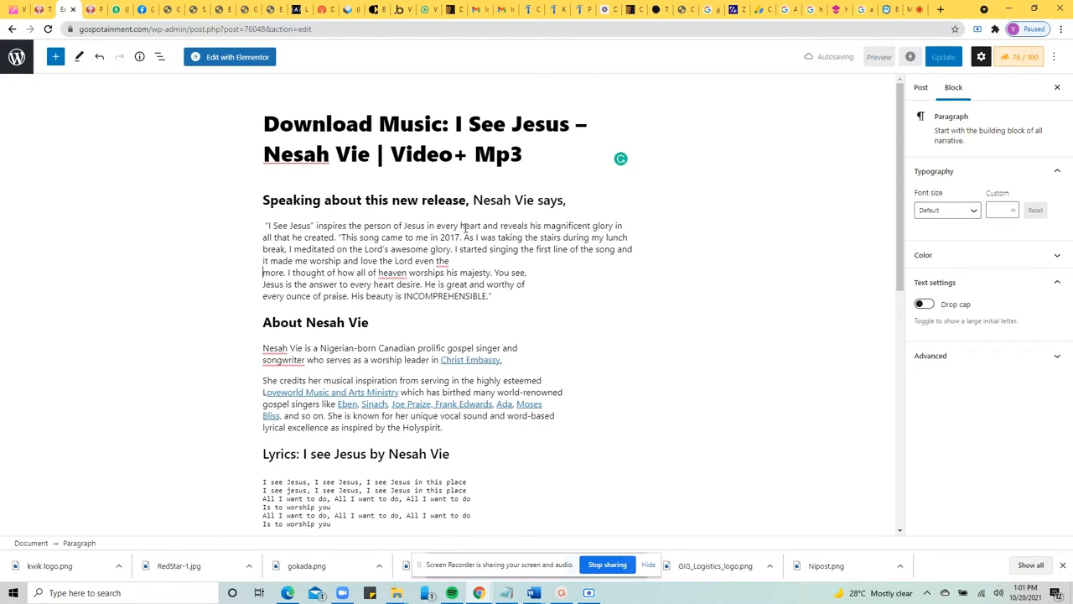
key("Delete")
key("Delete")
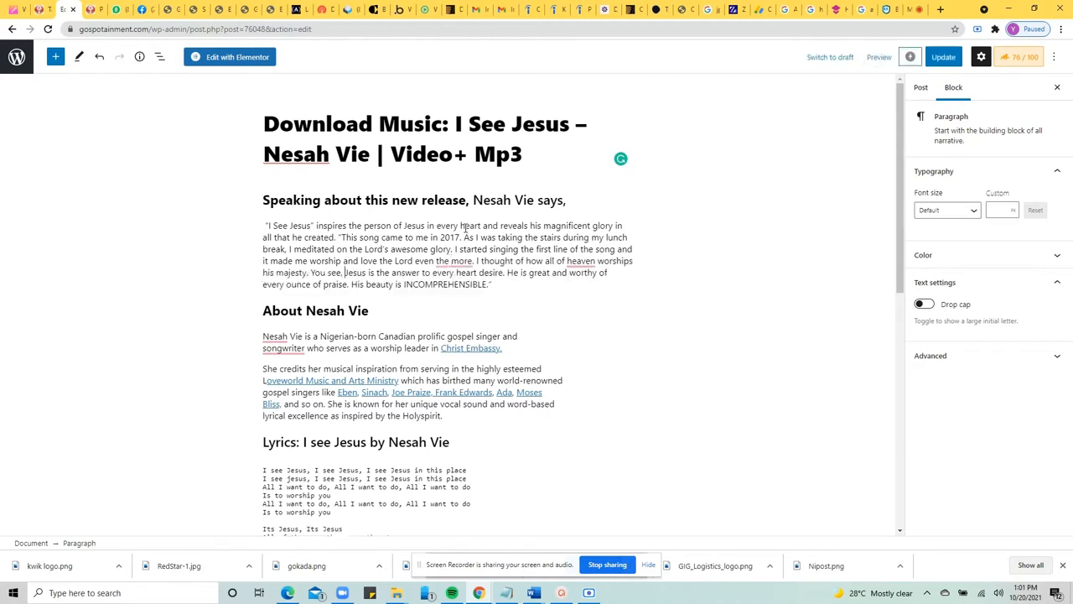
key("Down")
key("Left")
key("Left")
key("Left")
key("Left")
key("Left")
key("Left")
key("Left")
key("Left")
key("Left")
key("Left")
key("Left")
key("BackSpace")
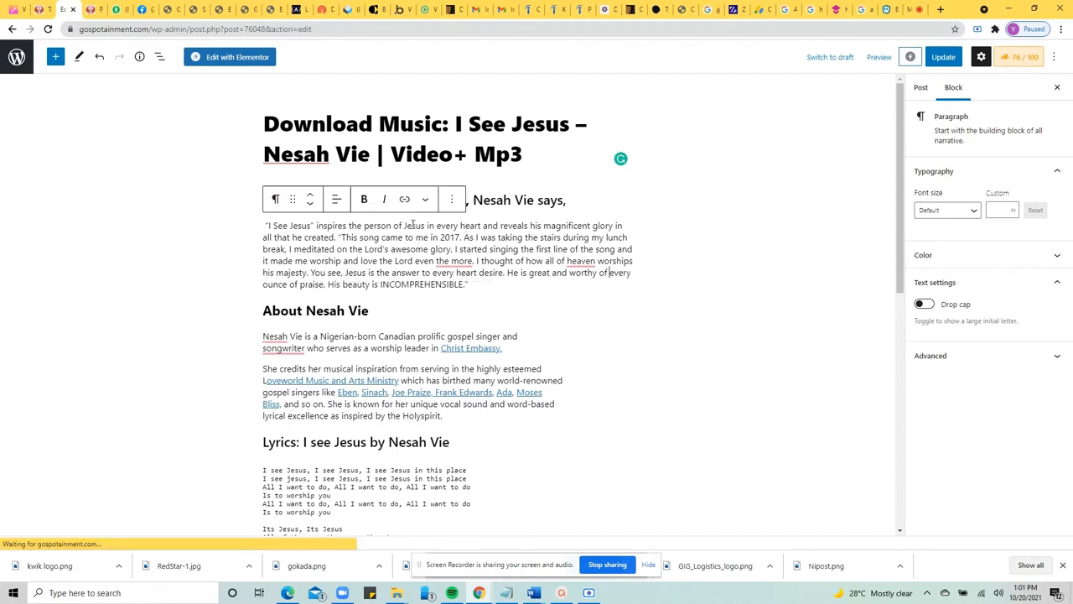
Apply the suggested grammar corrections in the quote paragraph, changing "the more" to "more" and "heaven" to "the heavens"
mouse_move(452, 262)
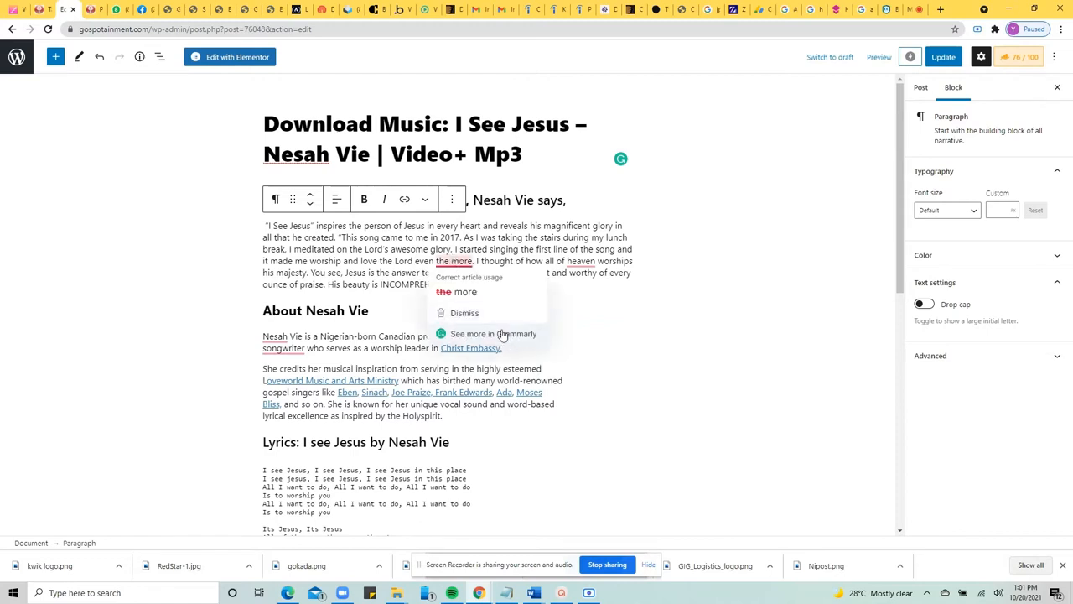
left_click(457, 291)
mouse_move(566, 262)
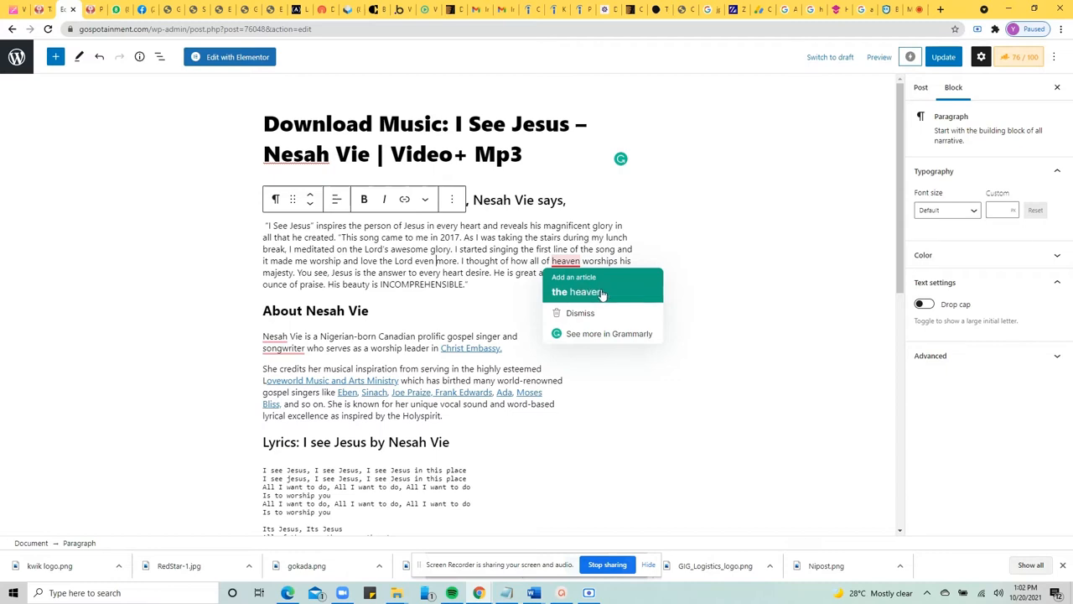
left_click(601, 289)
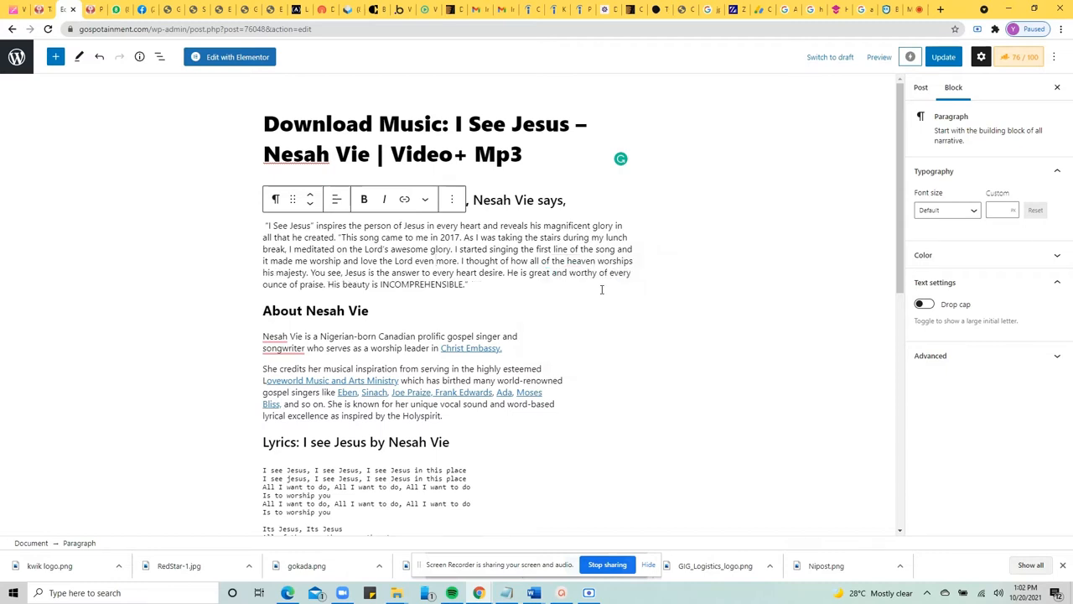
key("ctrl+Right")
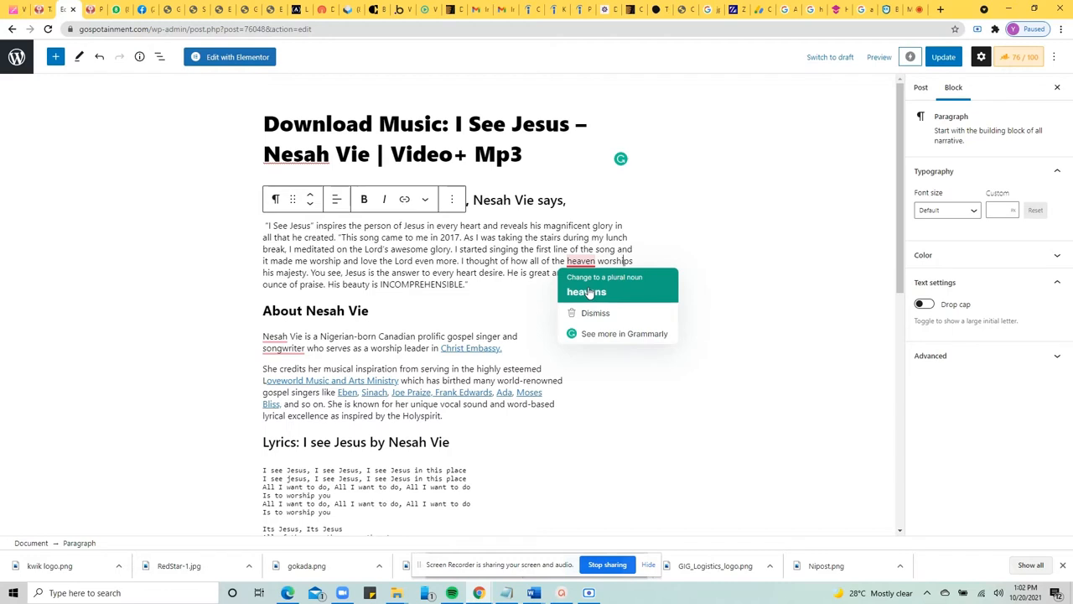
left_click(590, 291)
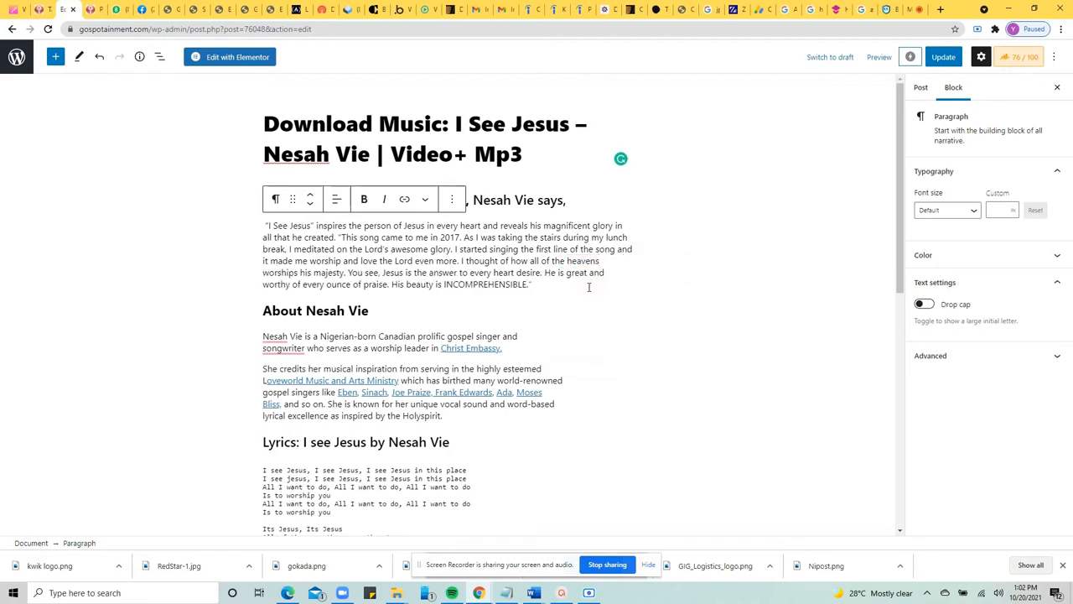
Reword the phrase about worship in the quote paragraph to "all of heaven worship his majesty"
key("BackSpace")
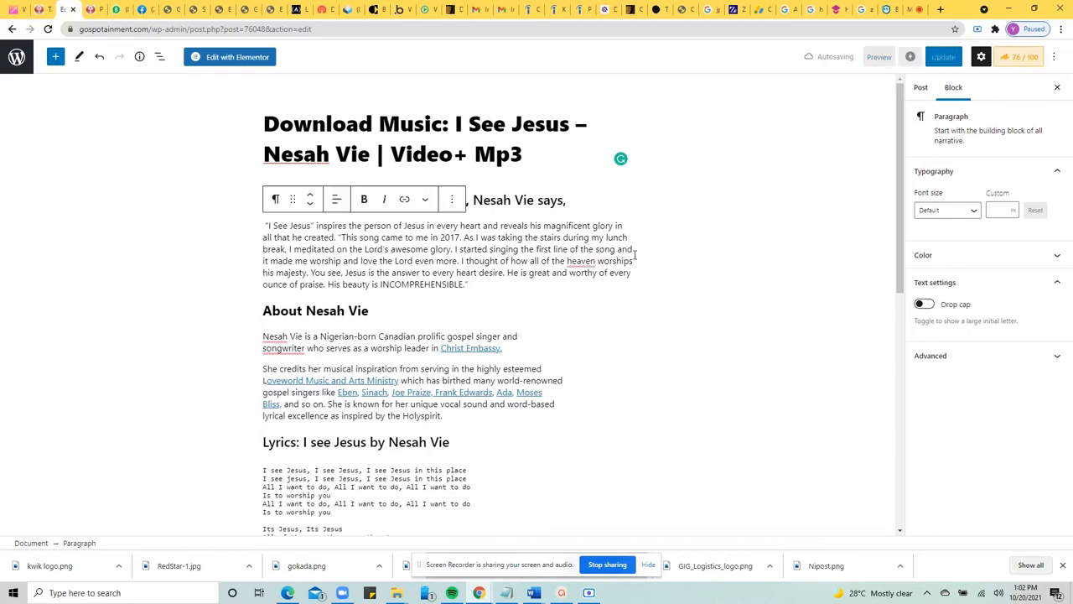
key("BackSpace")
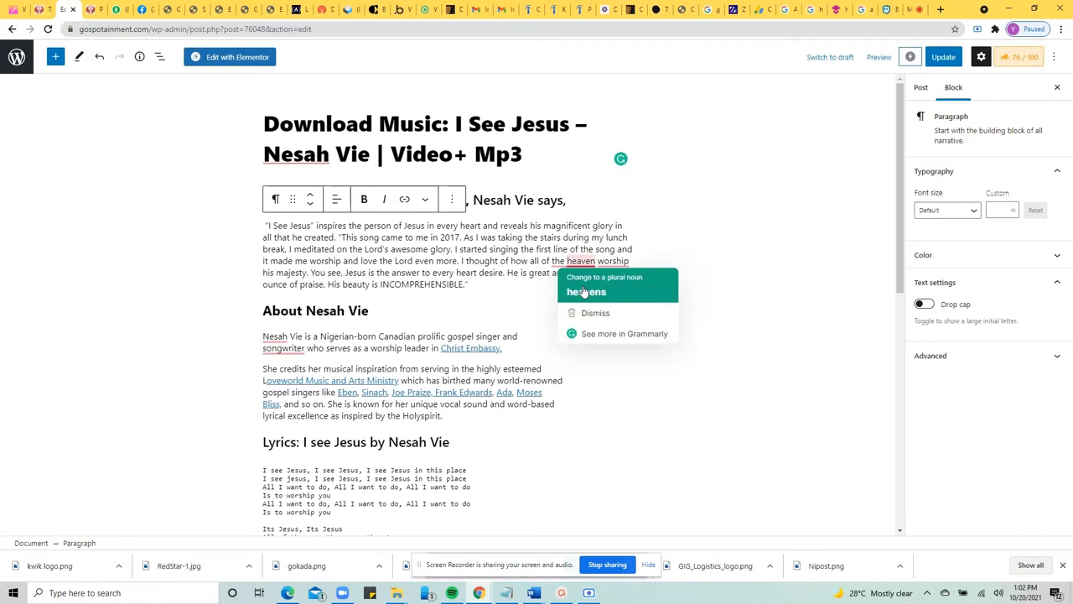
double_click(559, 261)
key("BackSpace")
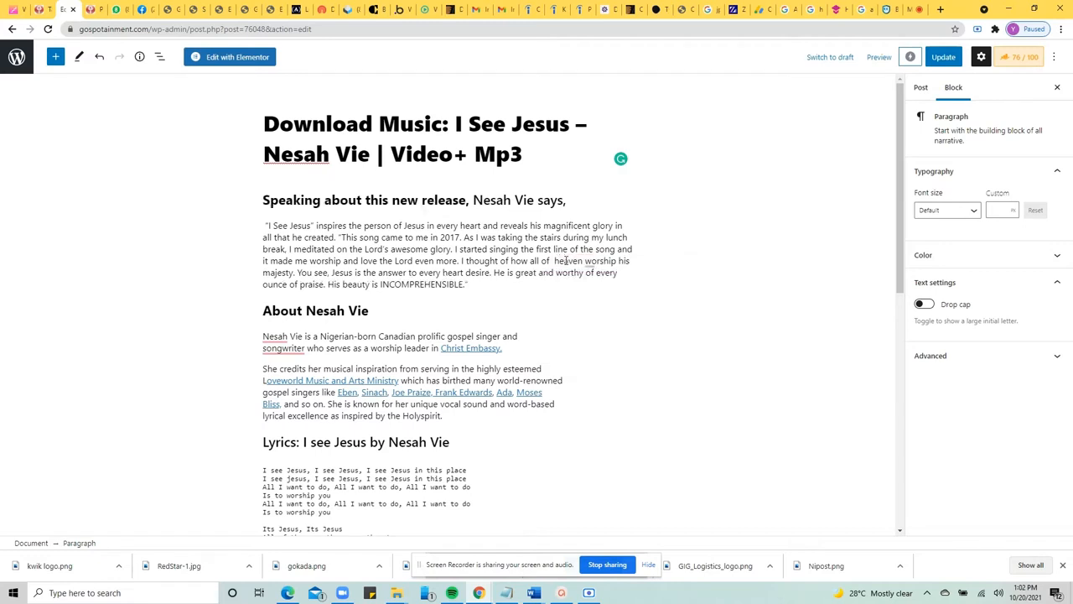
key("BackSpace")
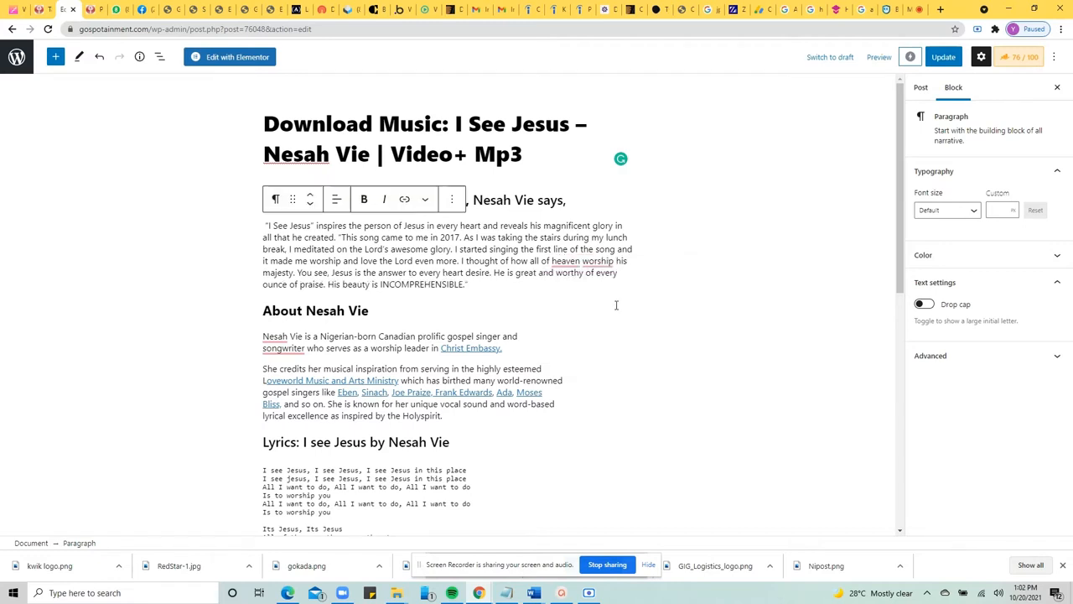
Check the grammar suggestions for "heaven" and "worship", and change "heaven" to "the heavens" in the quote paragraph
mouse_move(566, 267)
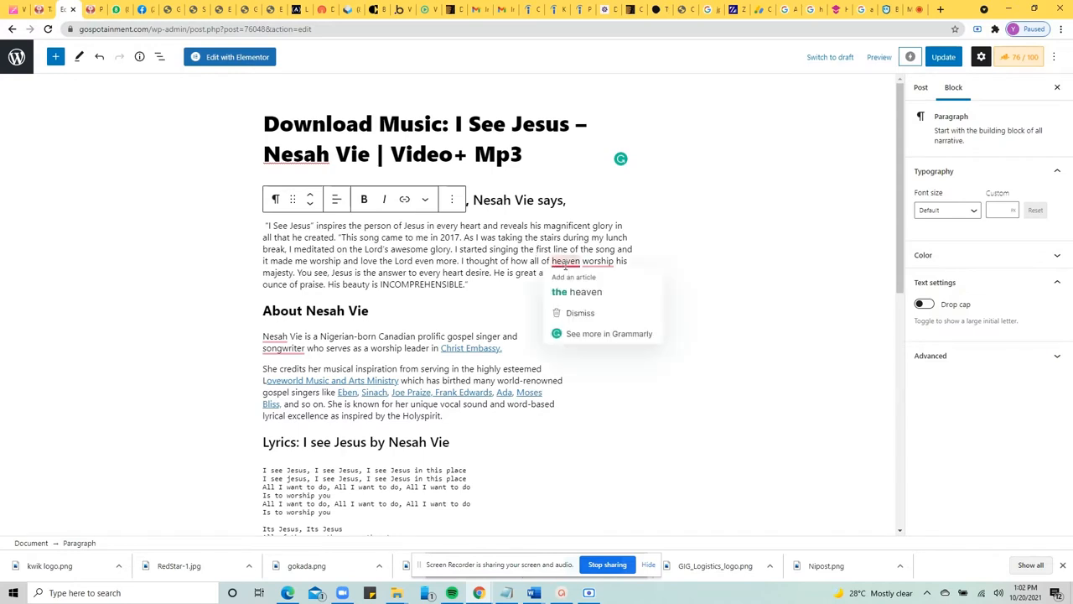
mouse_move(612, 259)
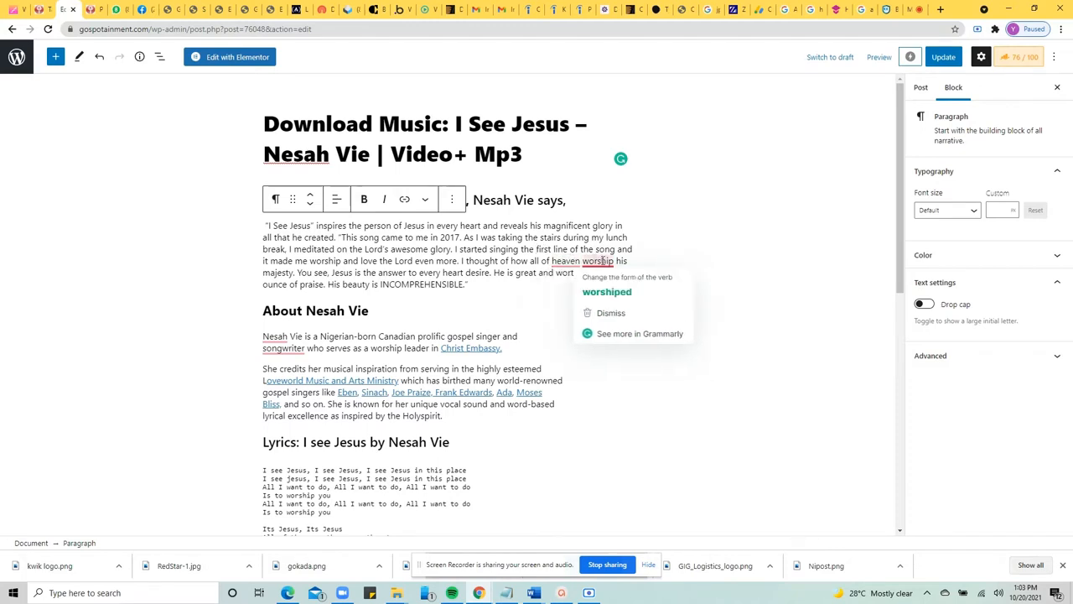
key("Left")
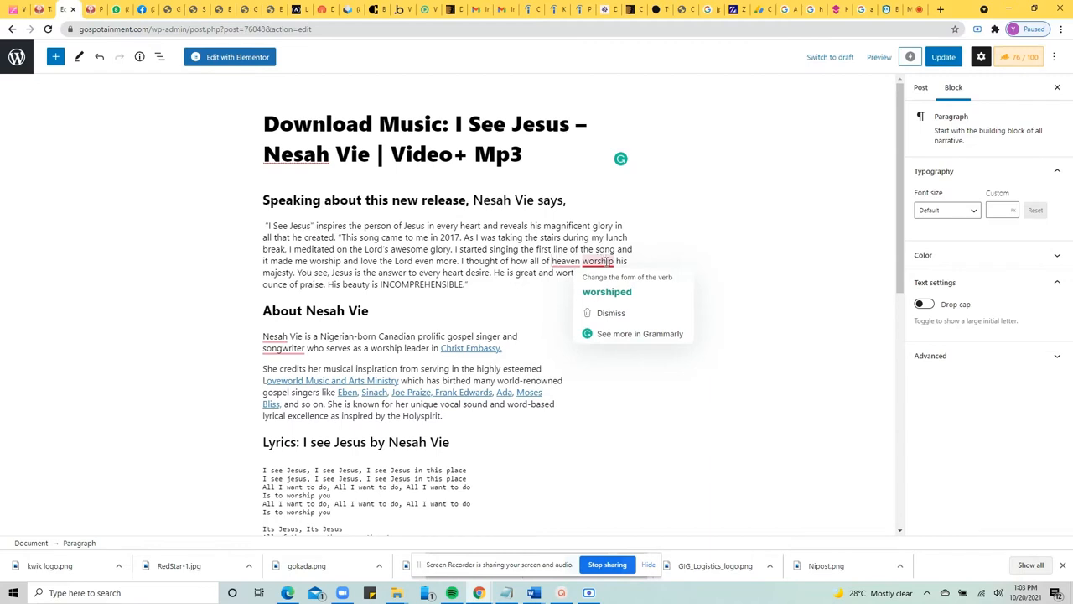
type("the ")
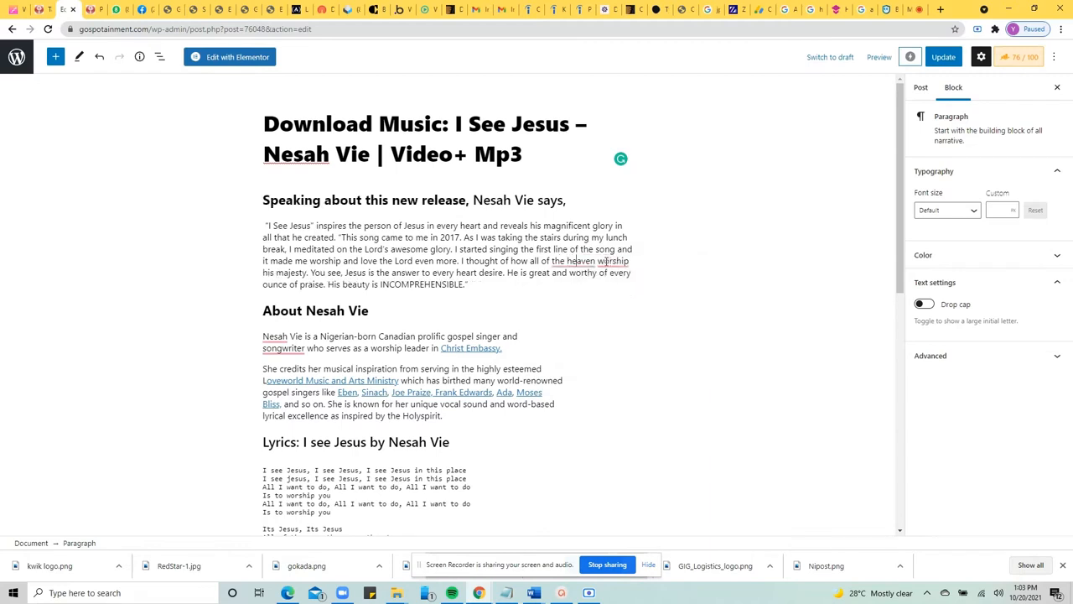
type("s")
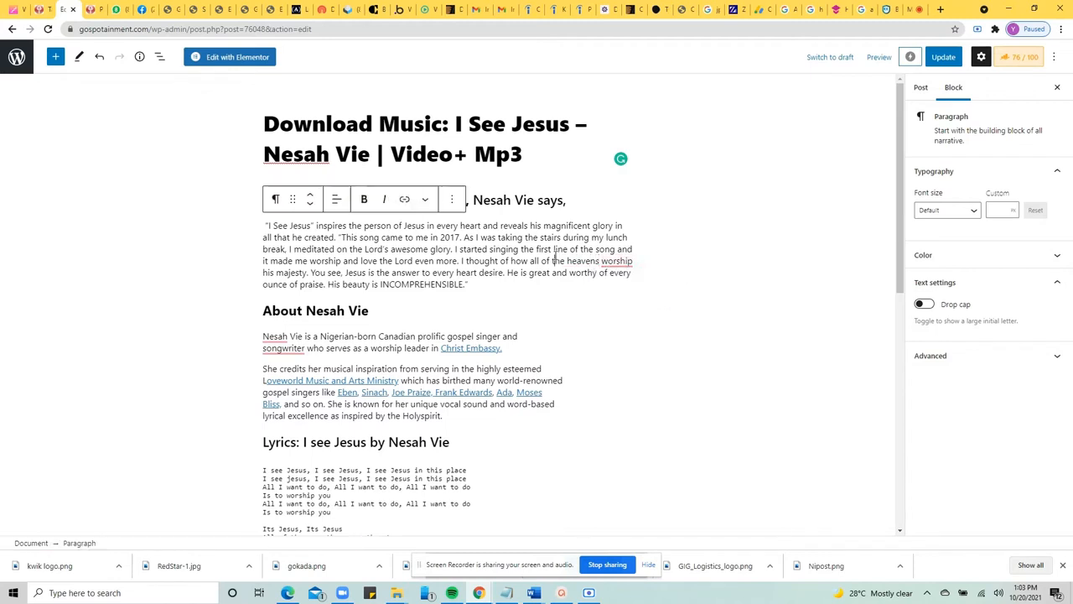
Join the broken line before "songwriter" in the first paragraph under the About Nesah Vie heading
left_click(445, 308)
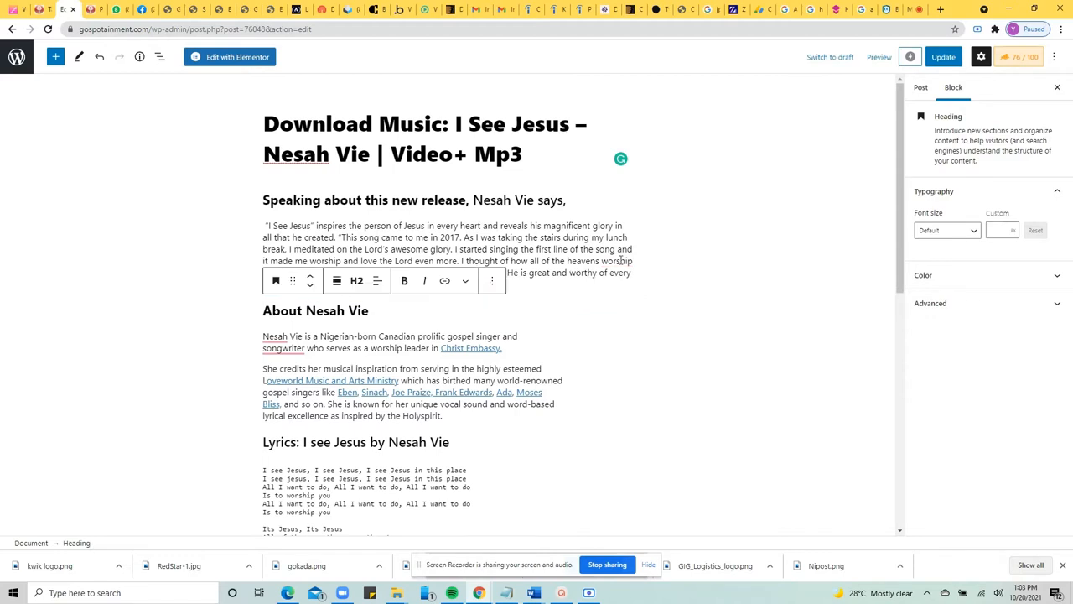
left_click(554, 249)
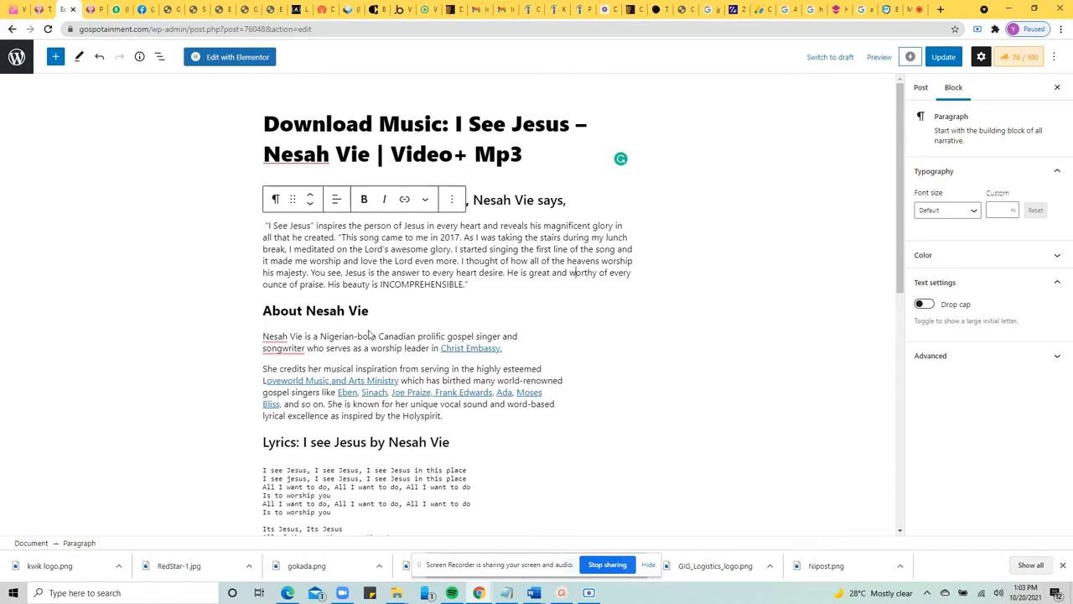
left_click(273, 351)
key("Left")
key("Left")
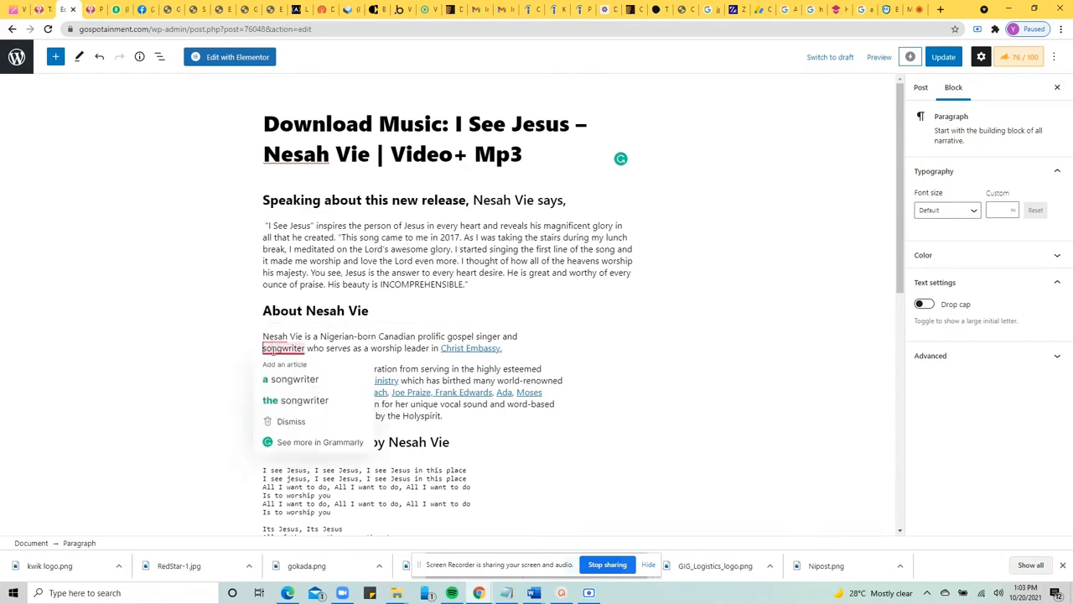
key("BackSpace")
mouse_move(277, 334)
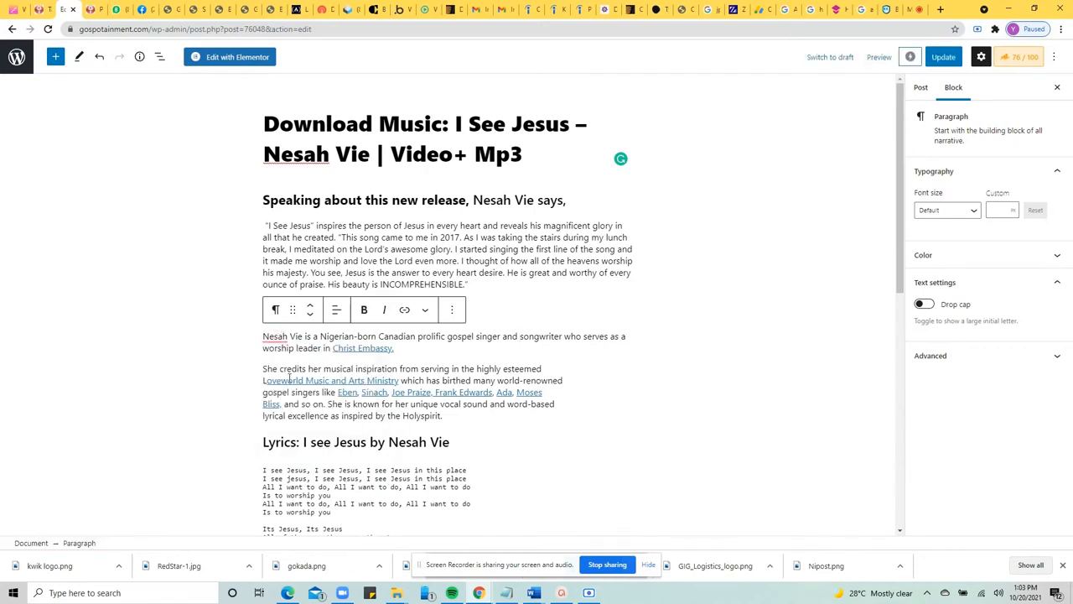
Join the broken lines of the paragraph starting "She credits her musical inspiration" into continuous text
left_click(264, 380)
key("BackSpace")
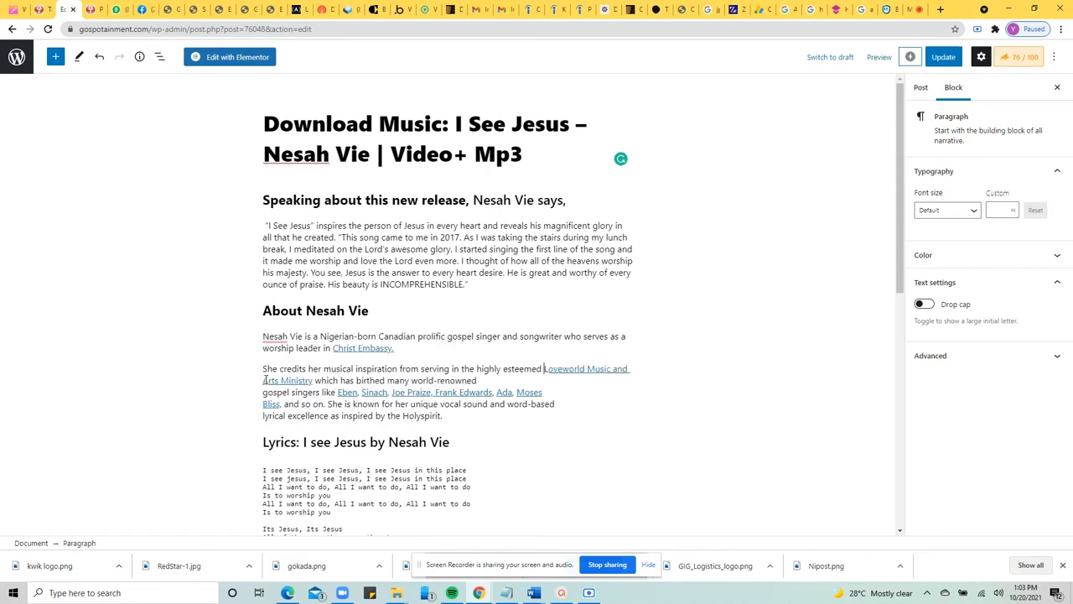
key("BackSpace")
key("Down")
key("Right")
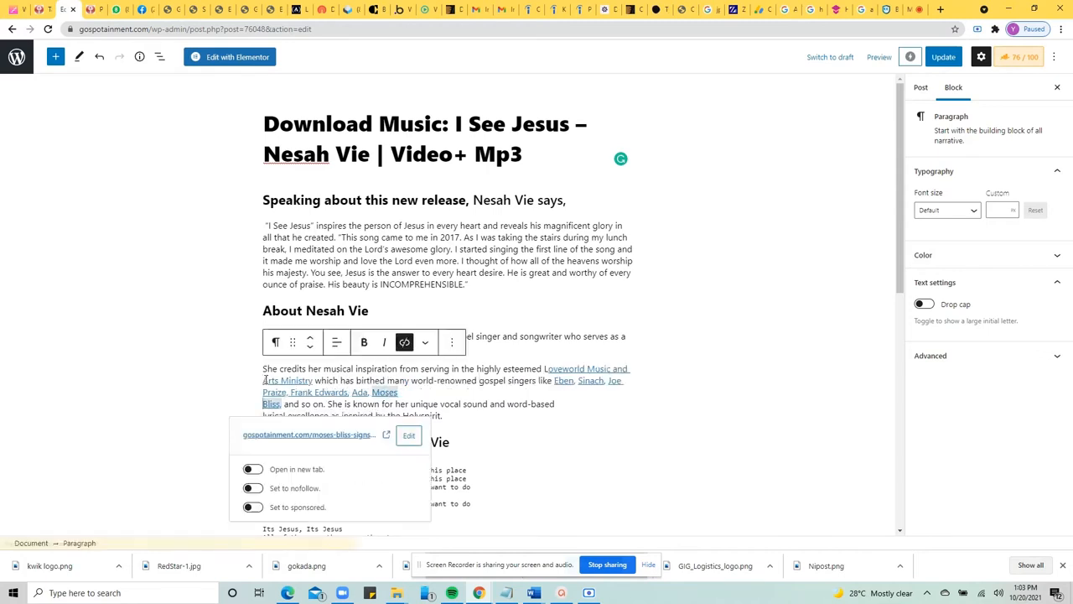
key("BackSpace")
key("Down")
key("Right")
key("BackSpace")
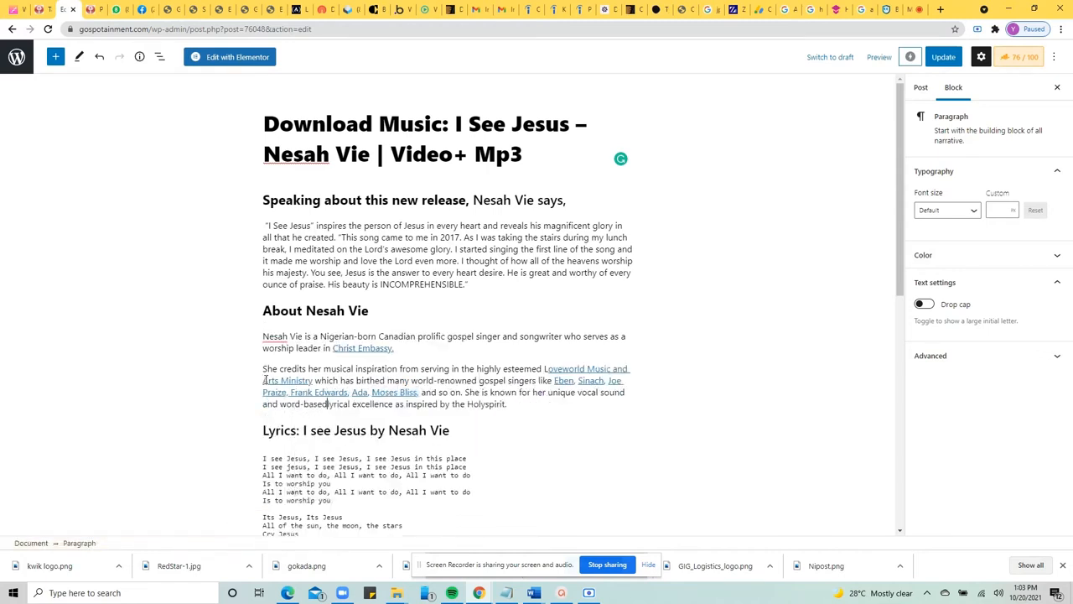
left_click(553, 335)
Insert an opening paragraph above the first heading reading "Canadian Gospel singer Nesah Vie has released an audio and video recording for the song I See Jesus."
scroll(400, 346, "down", 2)
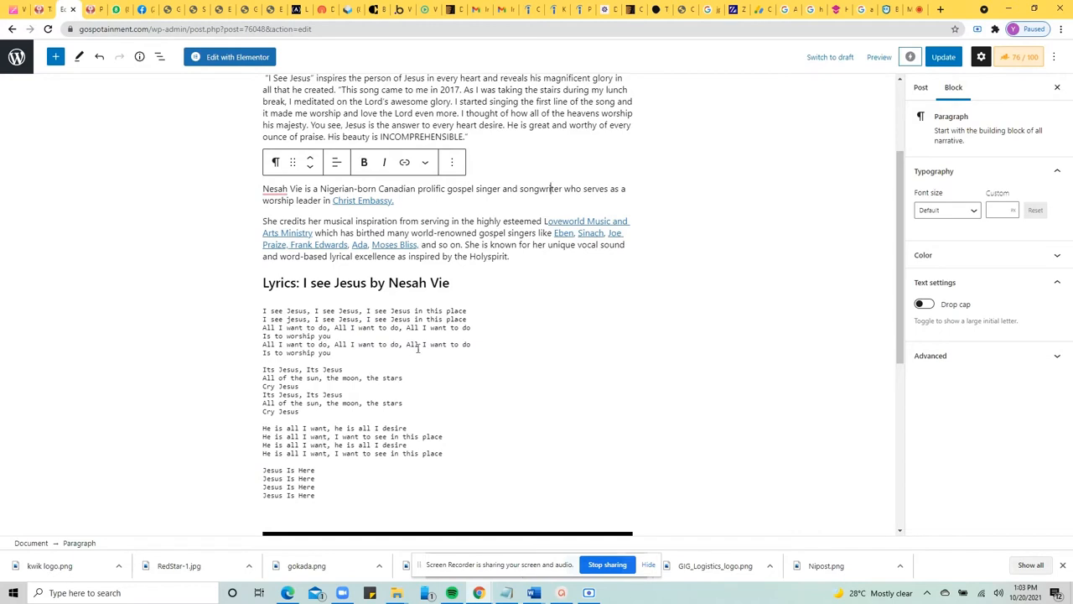
left_click(457, 279)
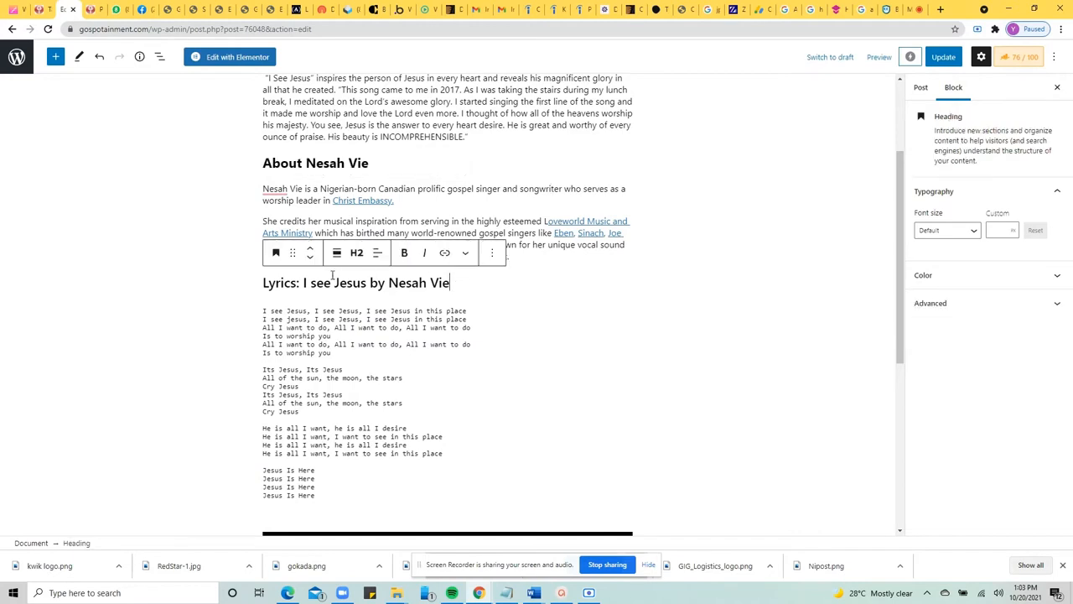
scroll(512, 176, "up", 2)
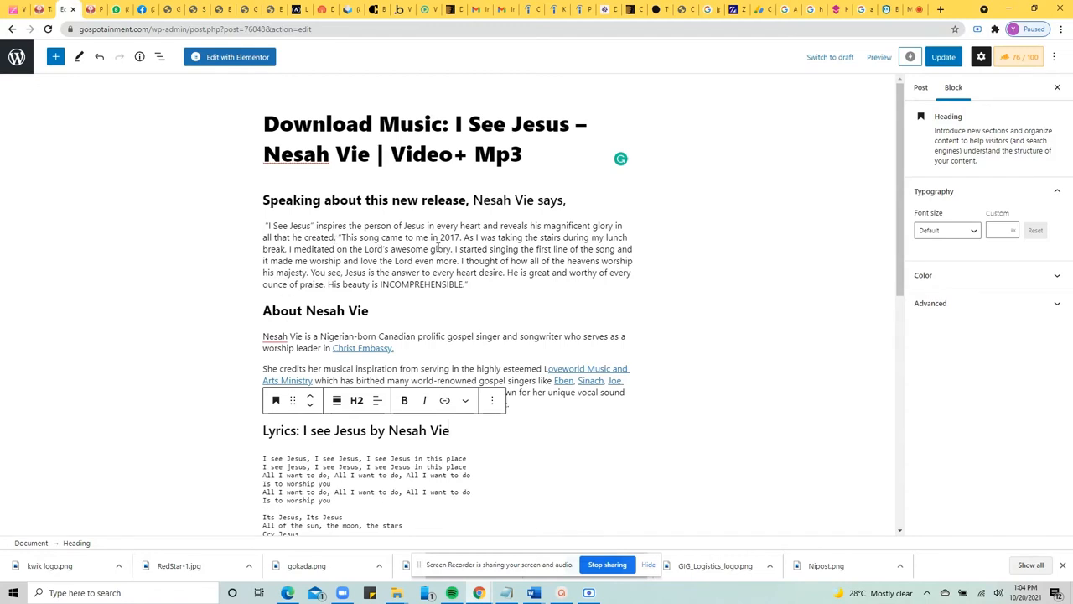
left_click(265, 200)
key("Return")
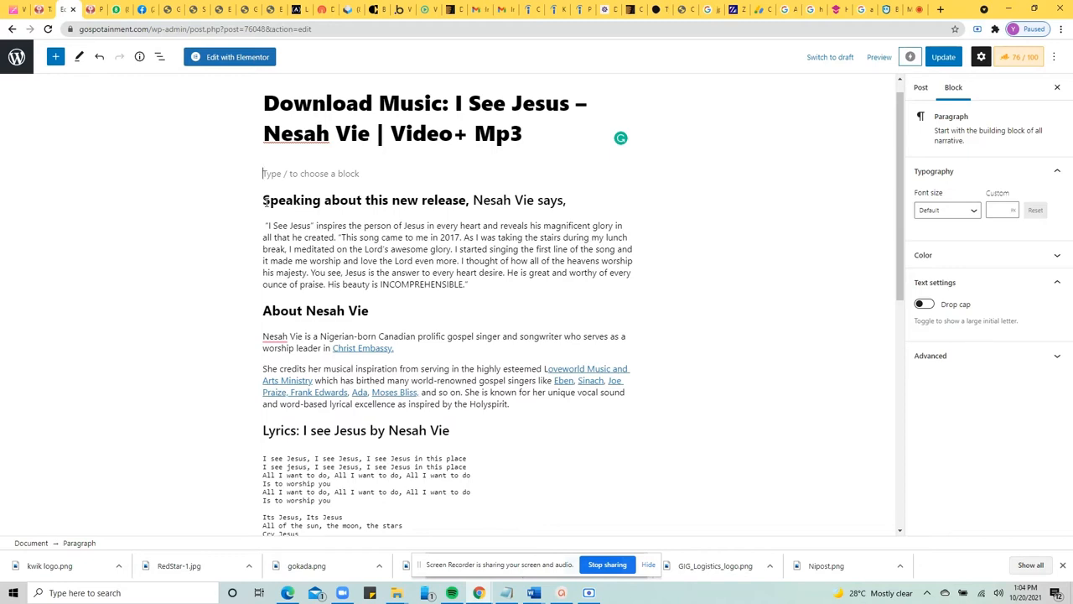
type("Canadian G")
type("el singer Nesah Vie has released her")
key("BackSpace")
key("BackSpace")
key("BackSpace")
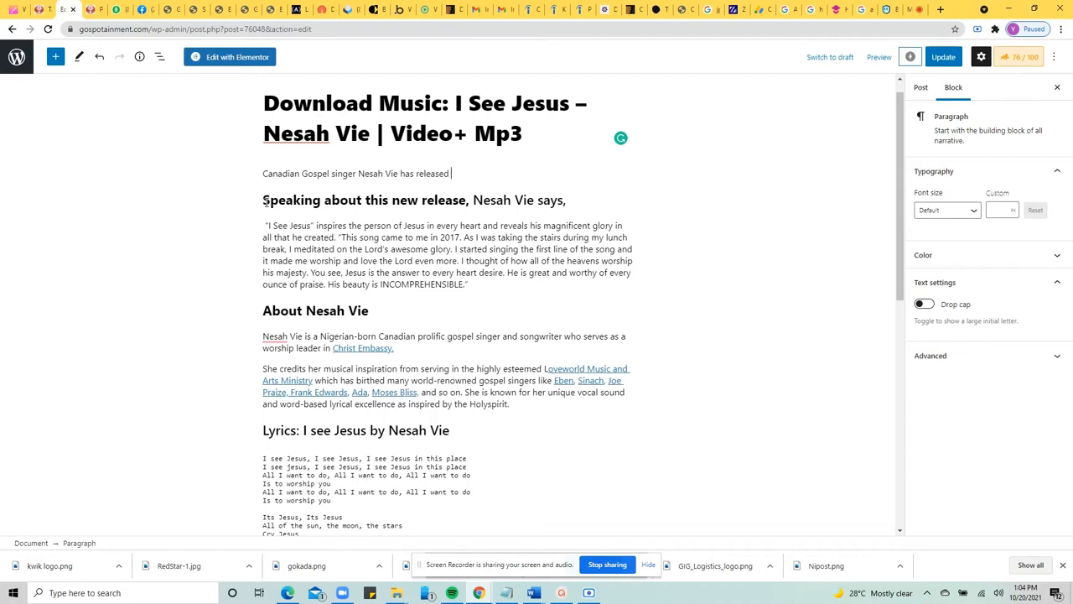
type("an audio")
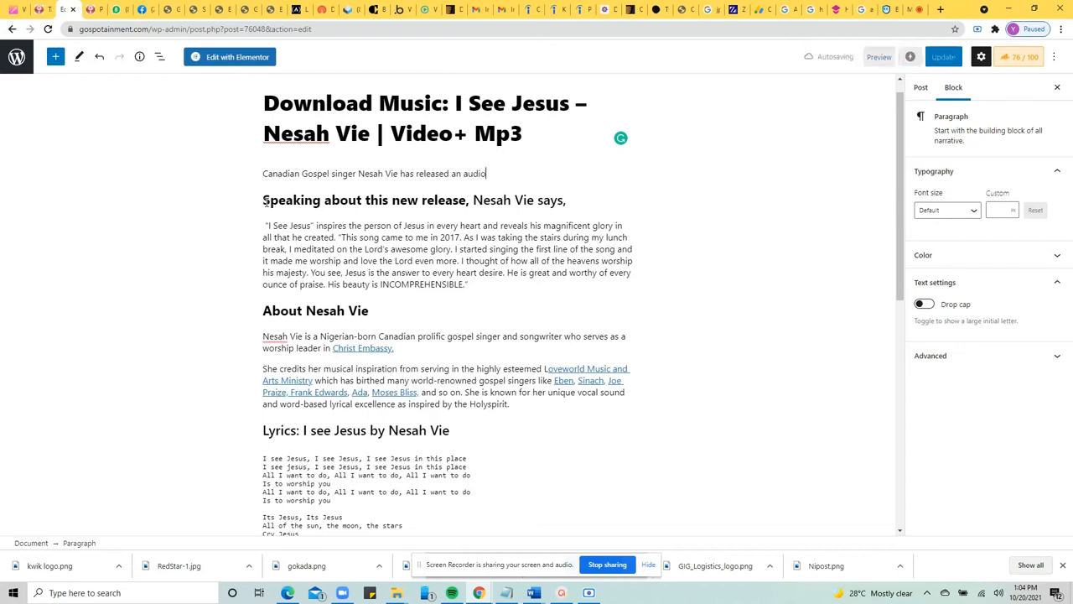
type(" and video re")
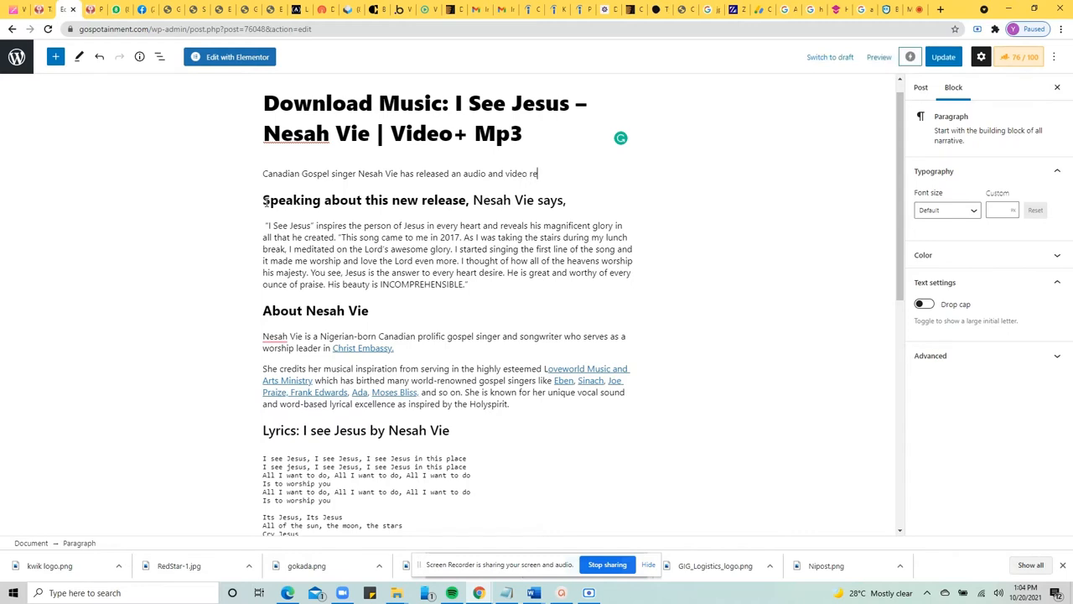
type("cording for the song I See Jesus")
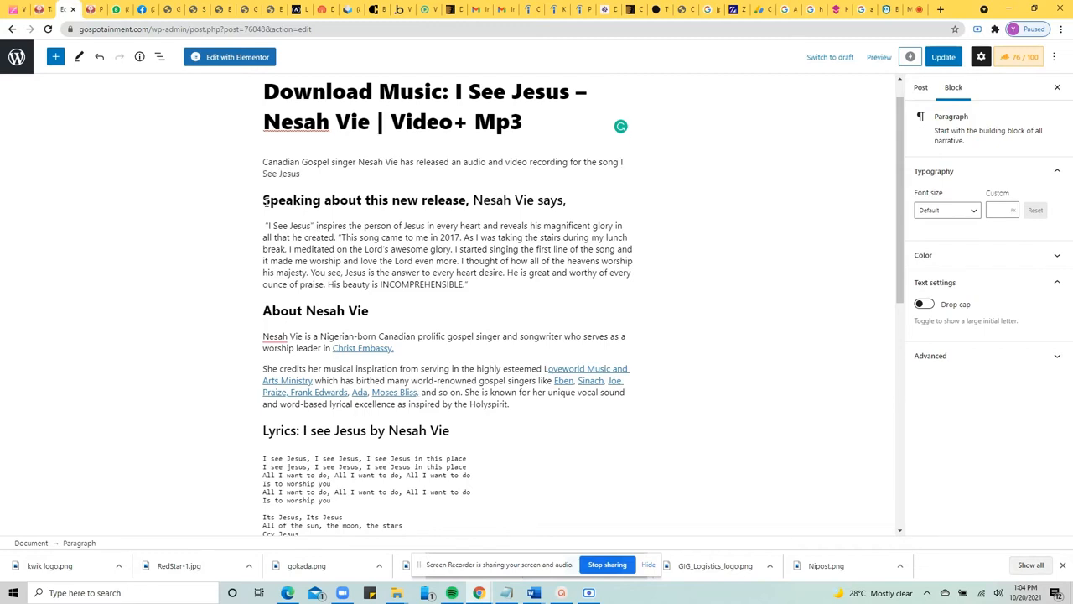
type(".")
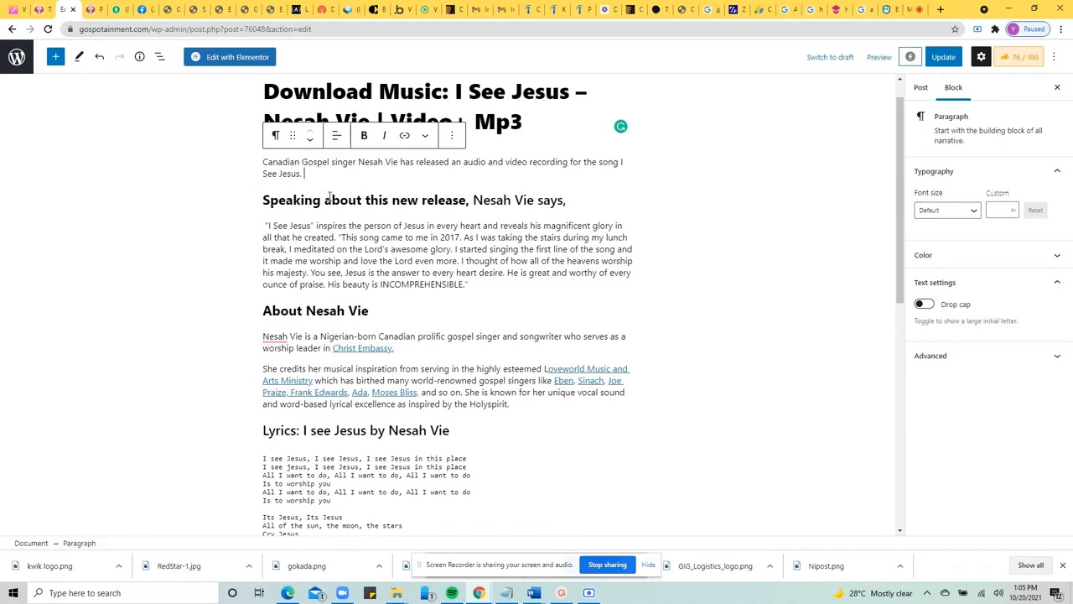
Convert the paragraph starting with "I See Jesus" under the "Speaking about this new release" heading into a Quote block
left_click(388, 228)
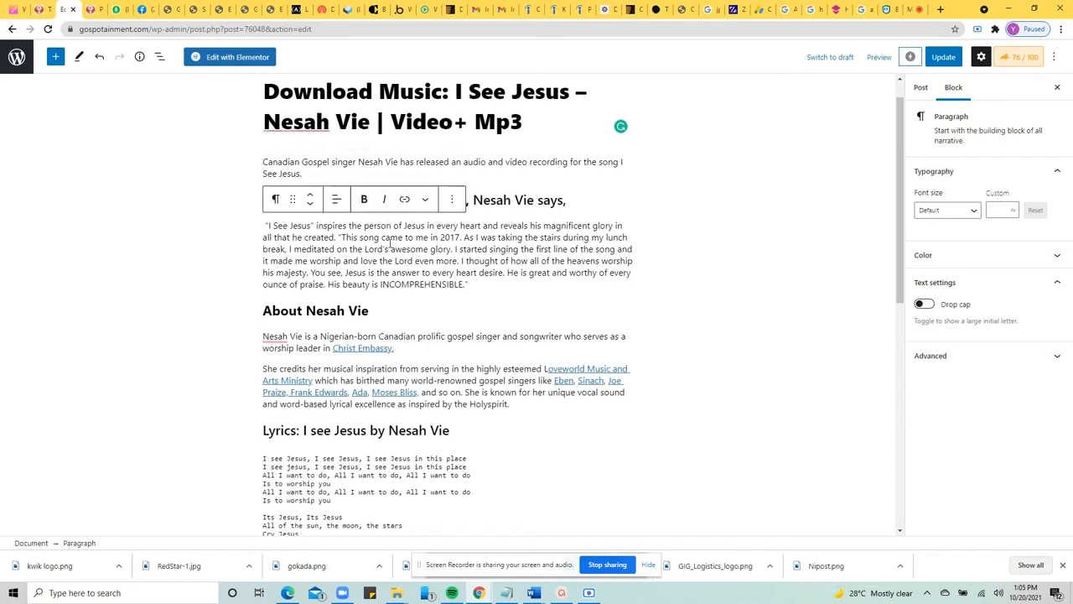
left_click(485, 285)
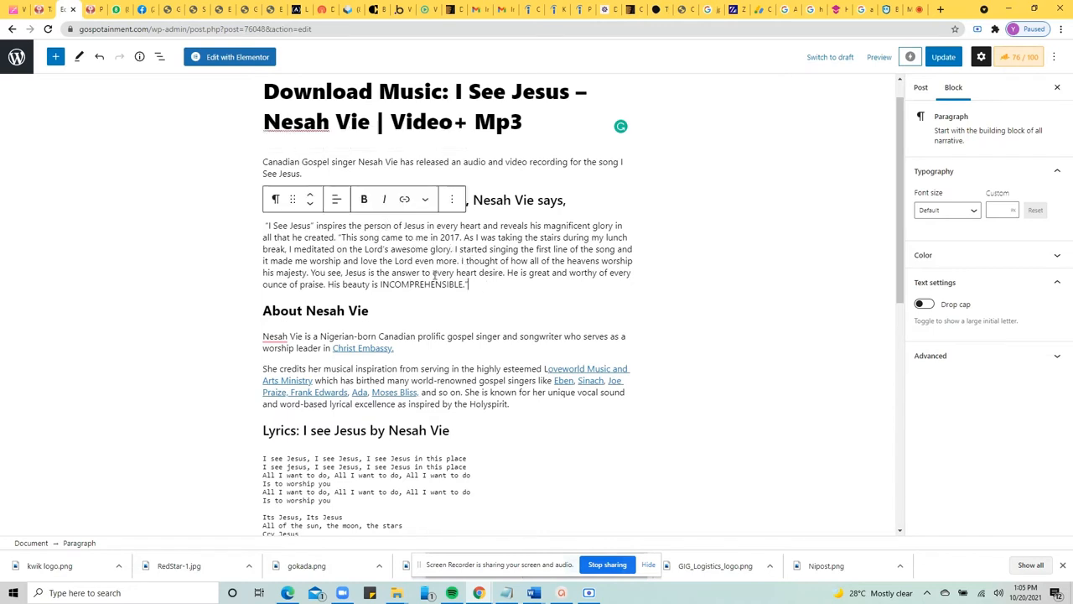
left_click(277, 201)
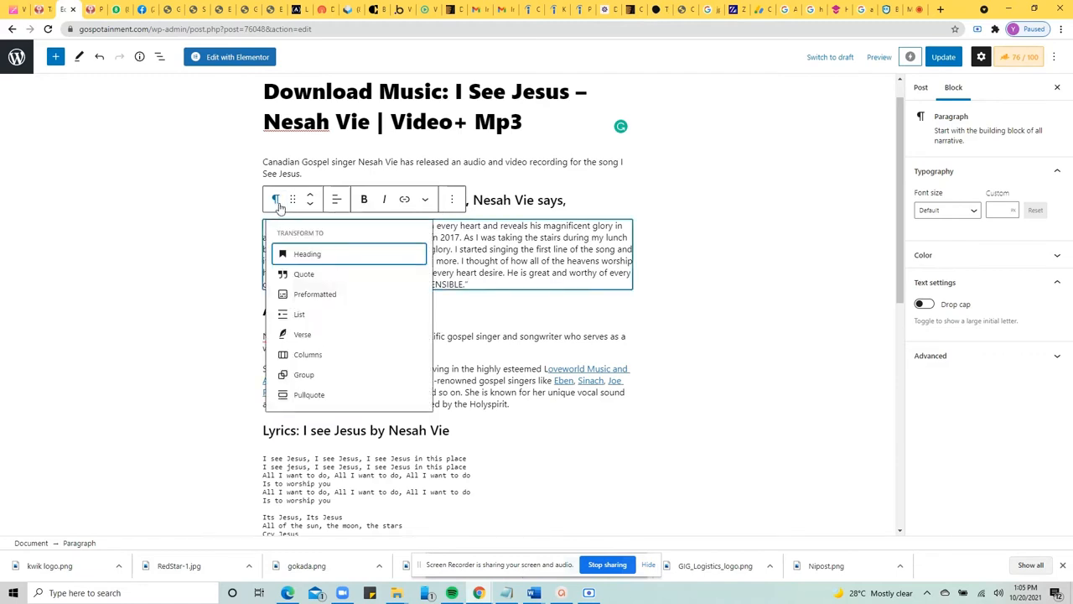
left_click(309, 276)
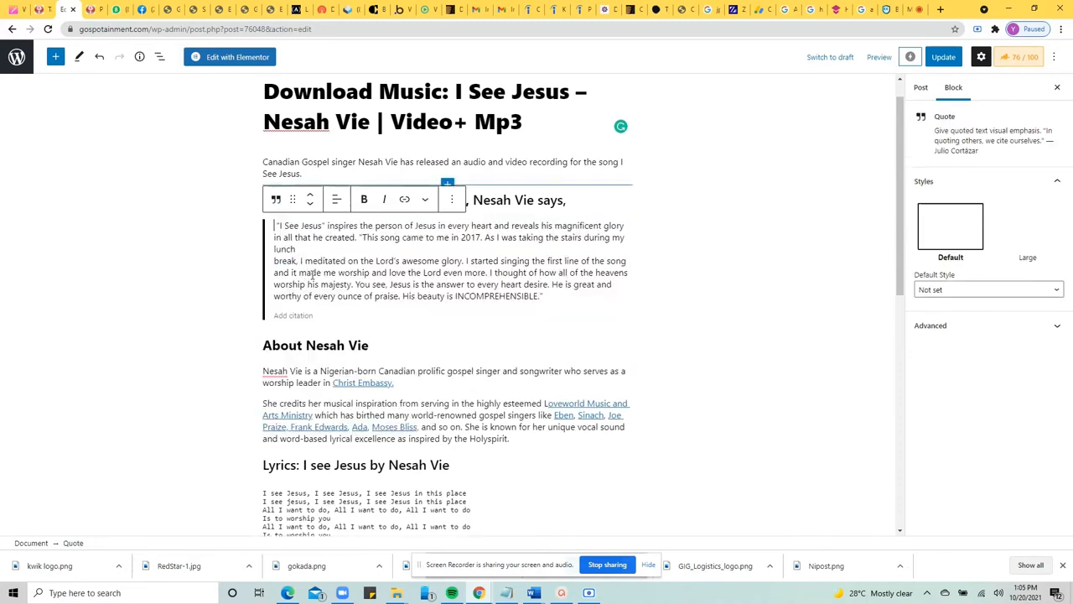
left_click(429, 261)
left_click(592, 203)
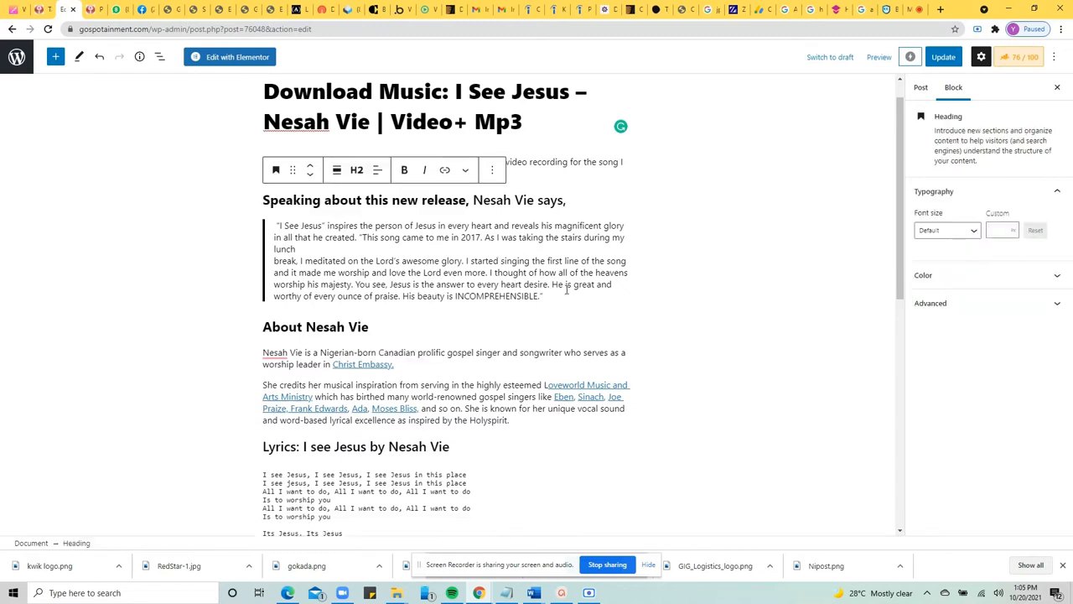
Review the post body from the opening paragraph through the lyrics down to the embedded video
scroll(566, 290, "down", 1)
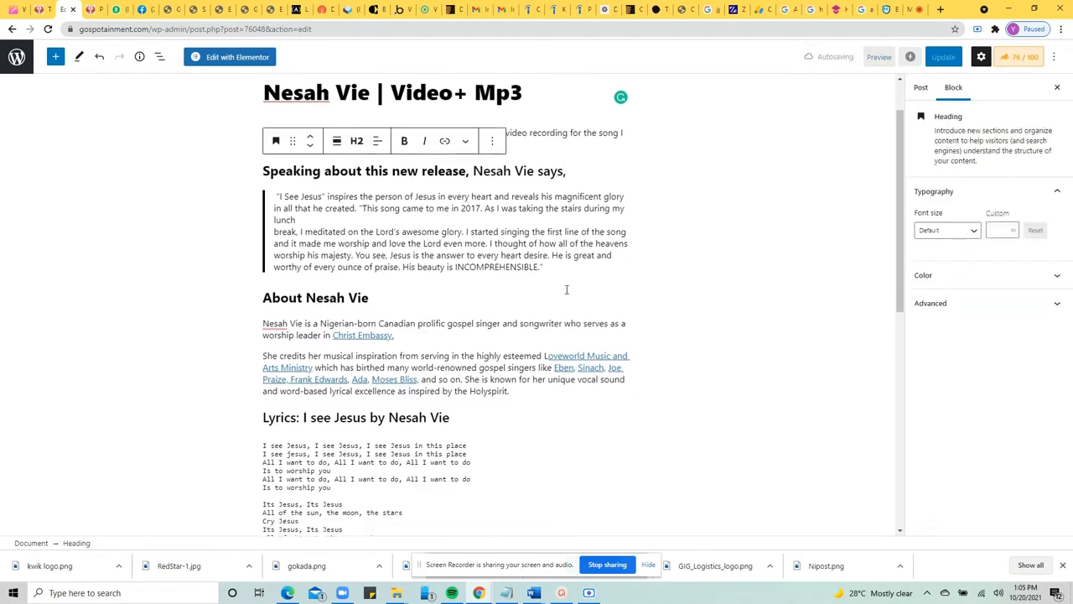
scroll(566, 290, "down", 1)
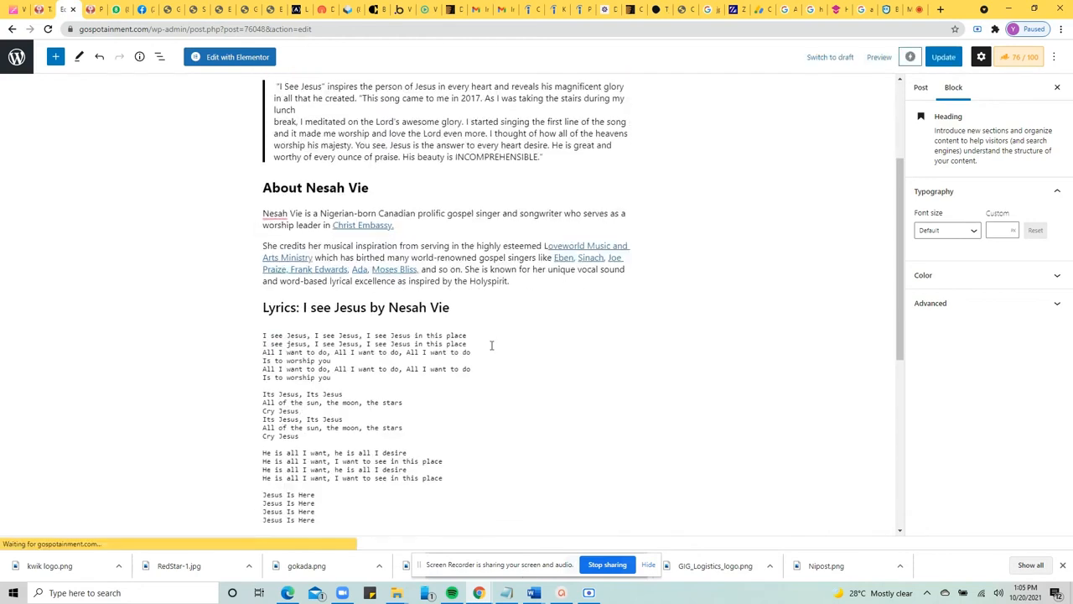
left_click(420, 369)
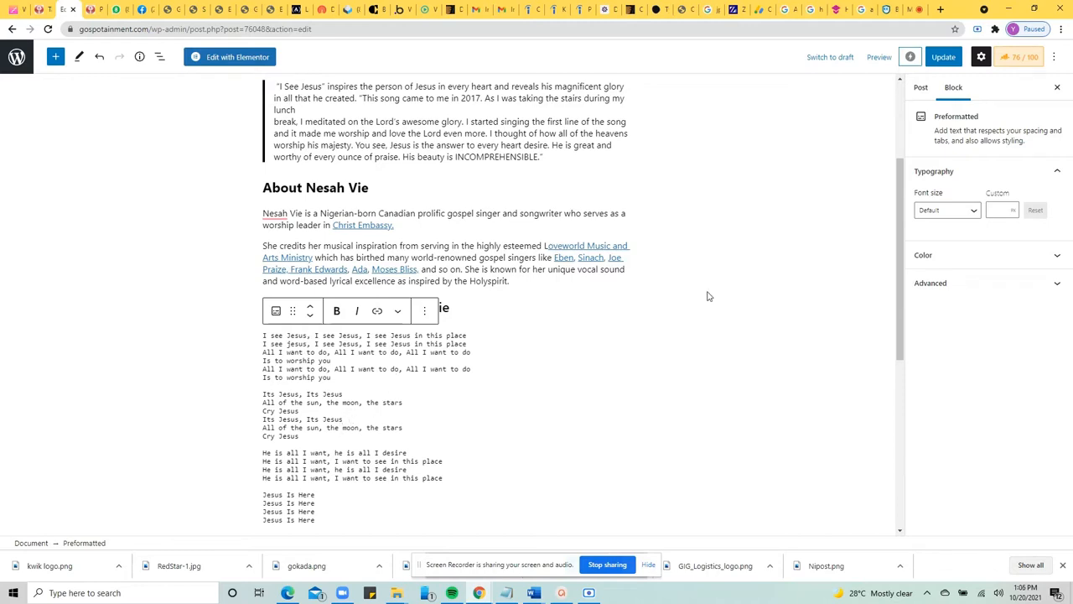
scroll(707, 296, "down", 5)
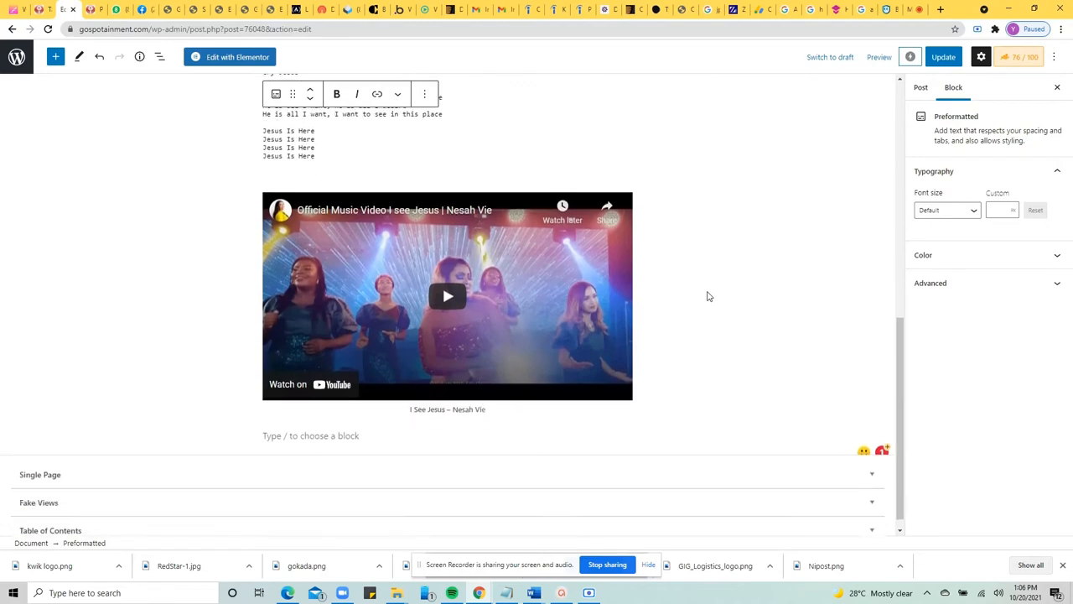
scroll(746, 160, "up", 6)
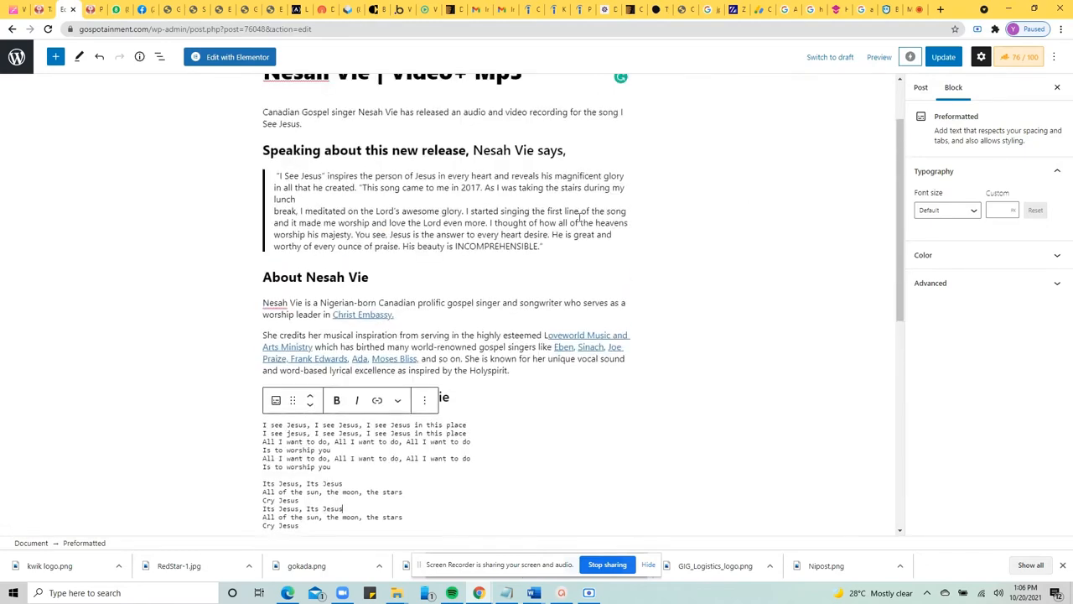
scroll(579, 218, "up", 1)
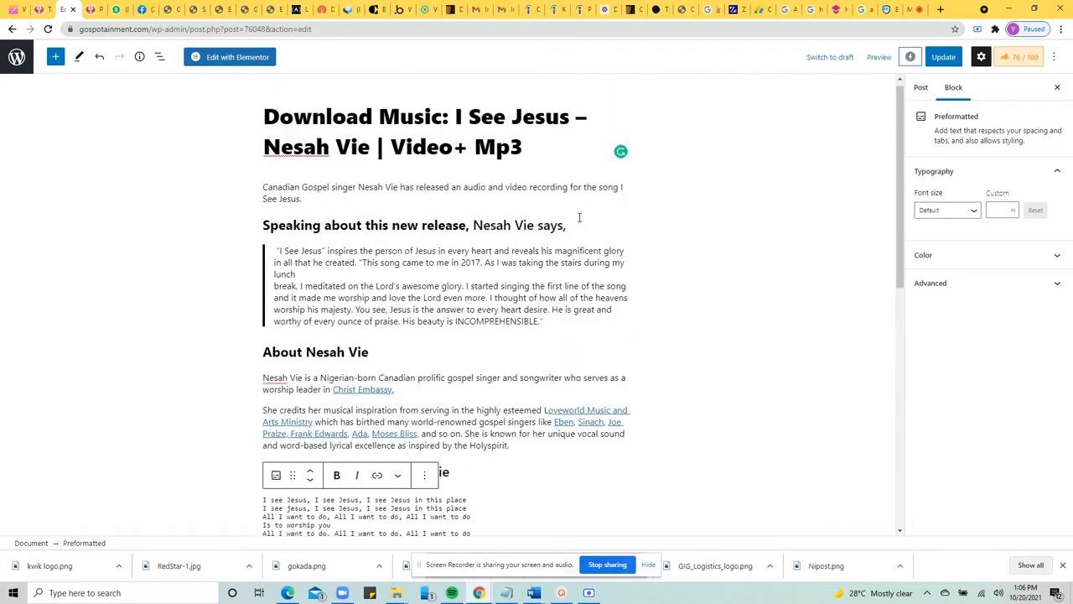
scroll(579, 221, "down", 5)
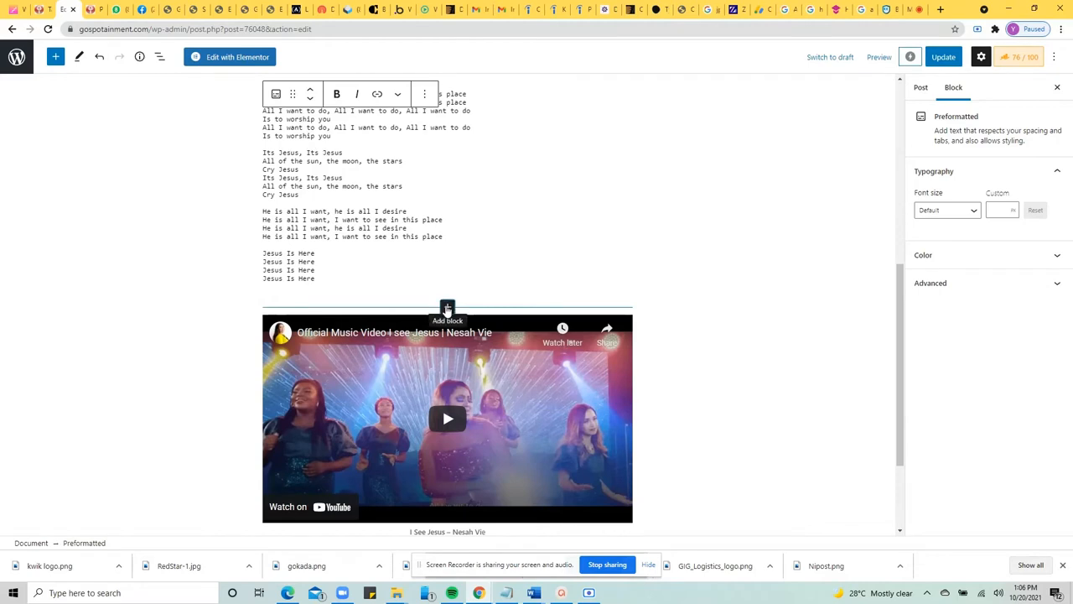
Add a paragraph directly above the embedded video reading "Watch 'I See Jesus' on Youtube"
left_click(447, 306)
left_click(387, 388)
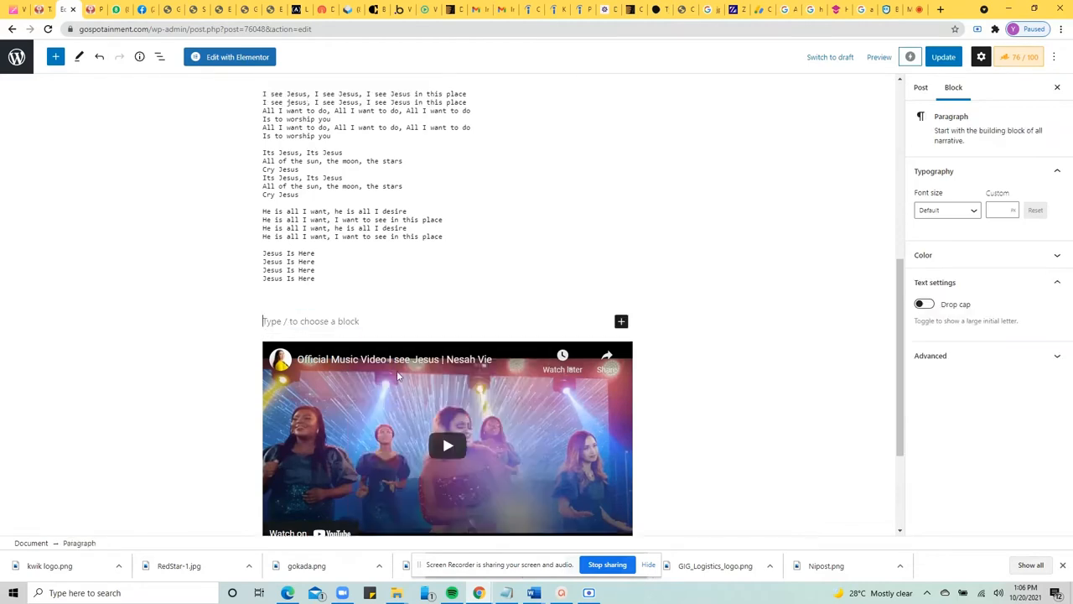
scroll(408, 339, "down", 2)
type("W")
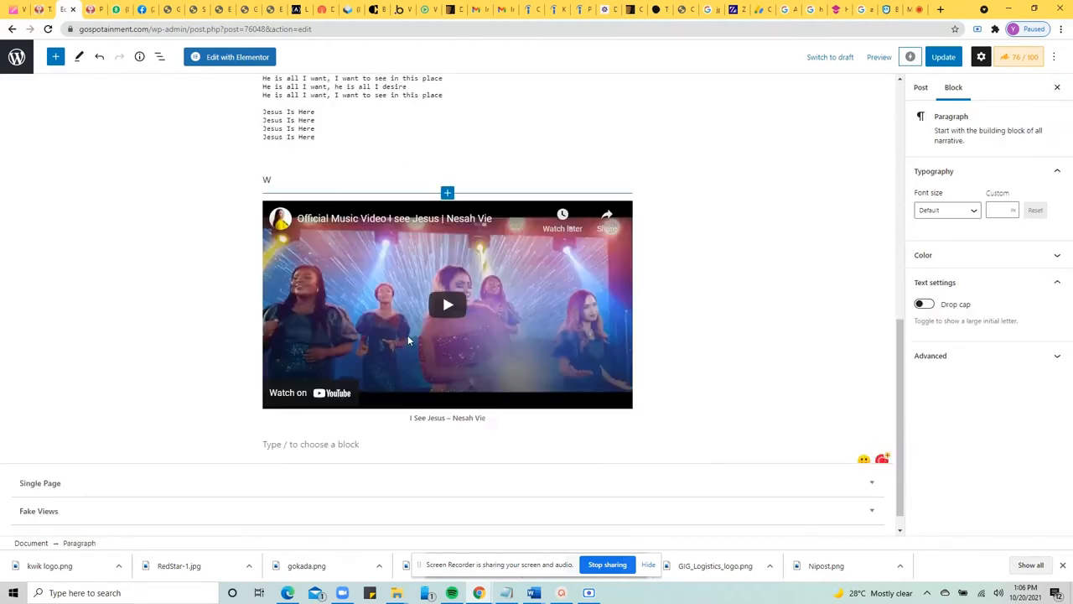
type("ac")
type("tch ")
type(" I See Jesus ")
type(" on YOutub")
type("e")
key("Left")
key("Left")
key("Left")
key("Left")
key("Left")
key("BackSpace")
type("o")
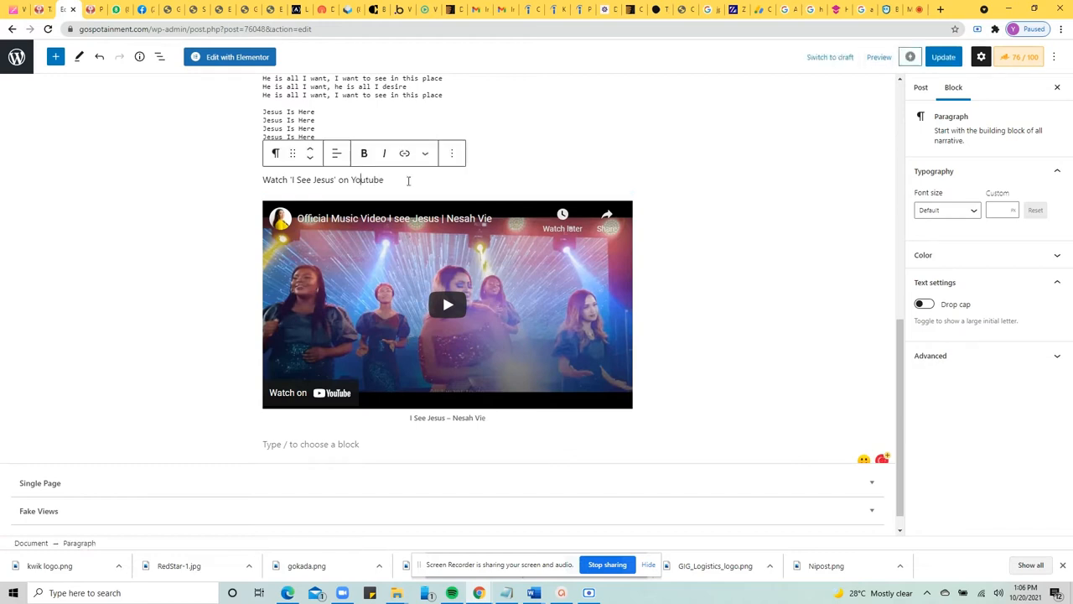
Convert the "Watch 'I See Jesus' on Youtube" line into a heading and set its level to H3
left_click(399, 181)
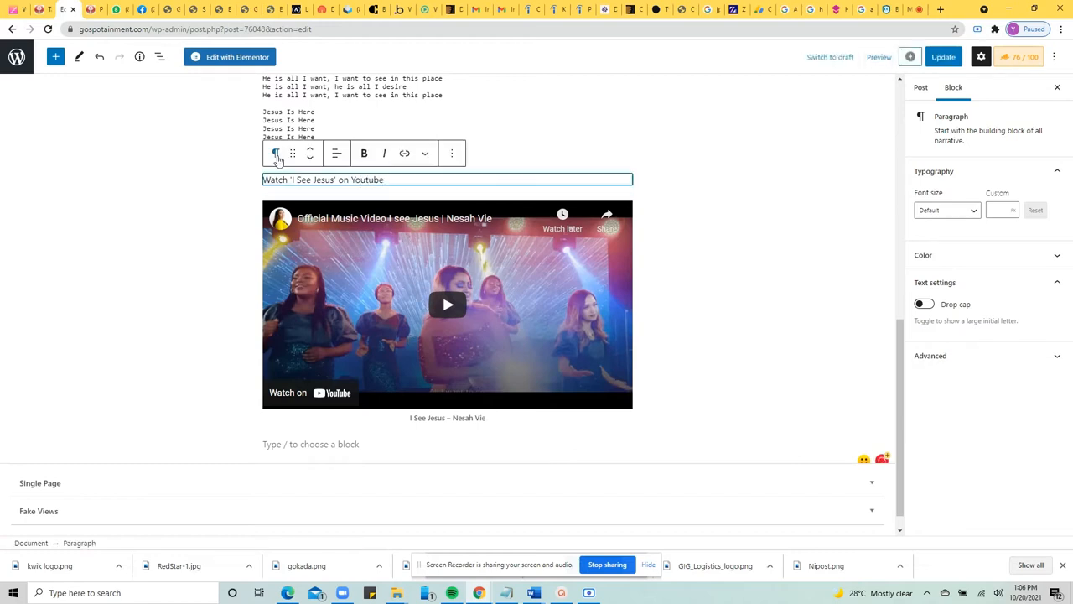
left_click(276, 153)
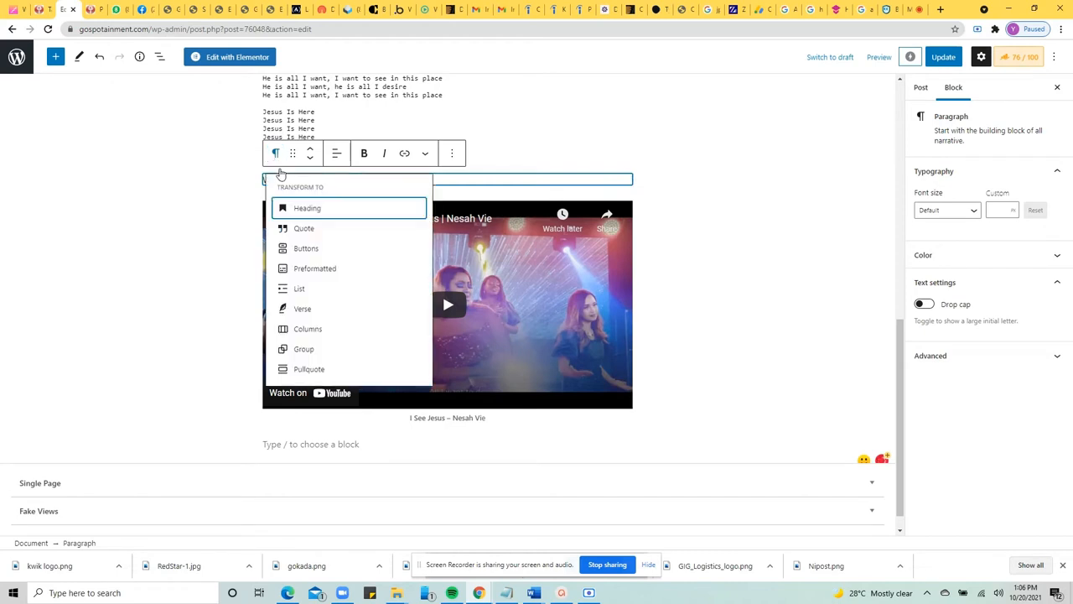
left_click(306, 209)
left_click(376, 157)
left_click(356, 153)
left_click(357, 153)
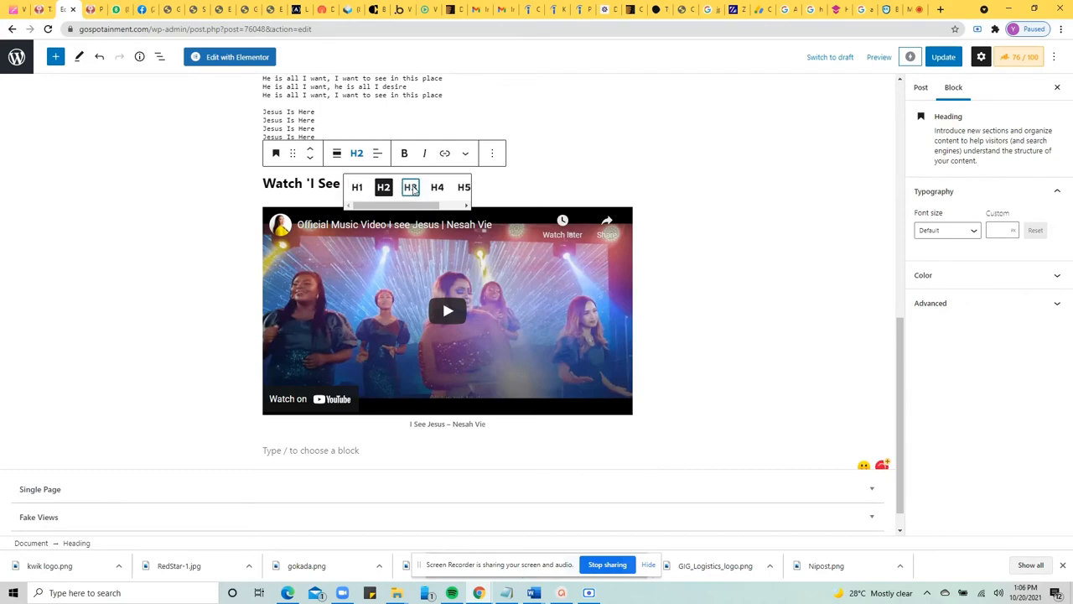
left_click(411, 187)
left_click(576, 165)
scroll(587, 166, "up", 5)
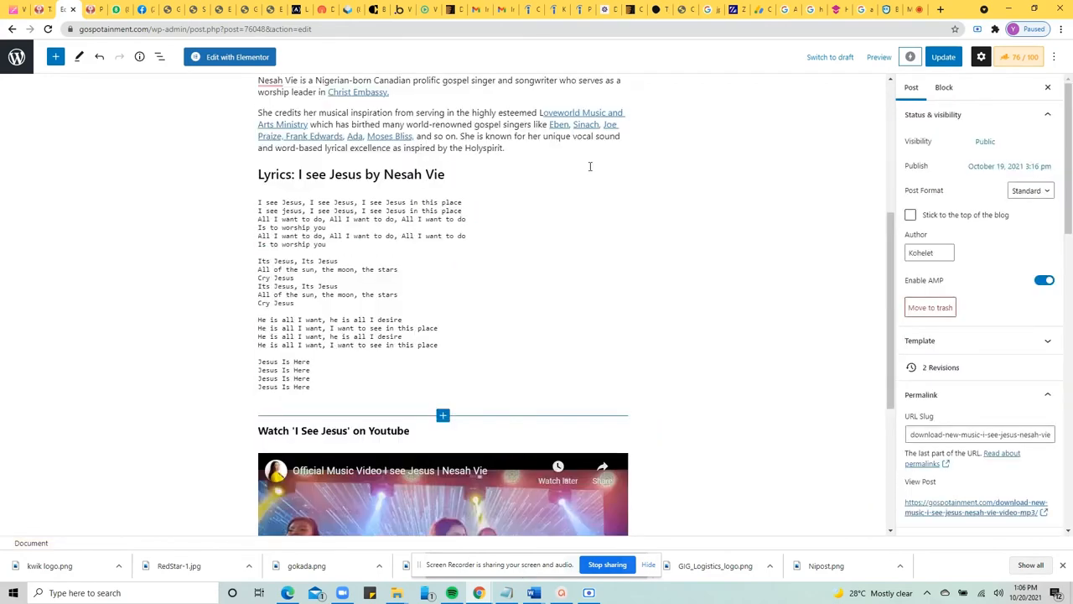
Convert the "Speaking about this new release, Nesah Vie says," heading above the quote back into a paragraph
scroll(590, 166, "up", 1)
scroll(455, 160, "up", 1)
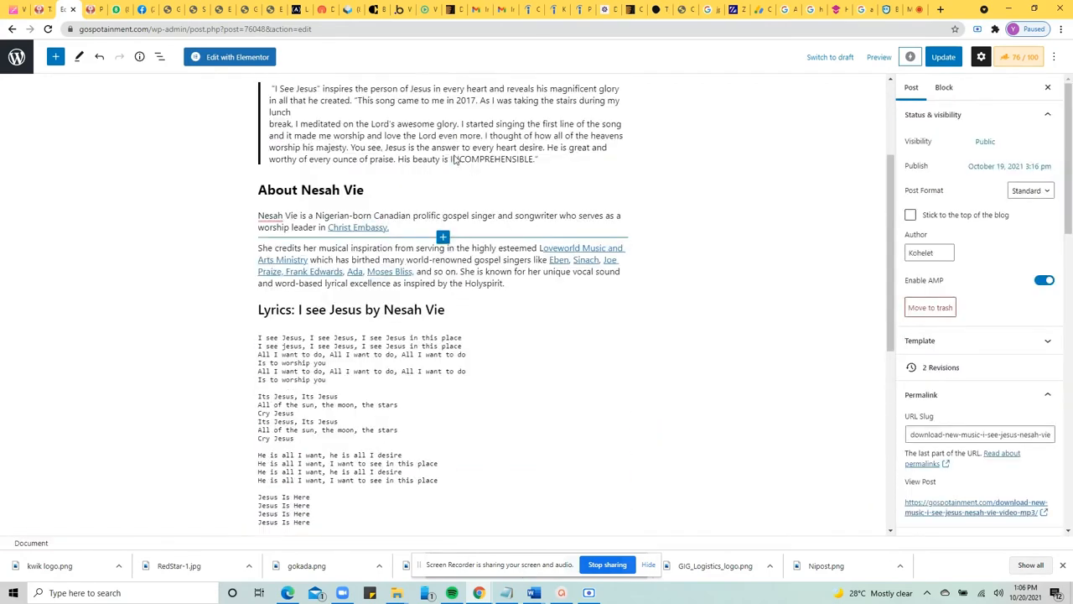
scroll(455, 160, "up", 2)
left_click(572, 203)
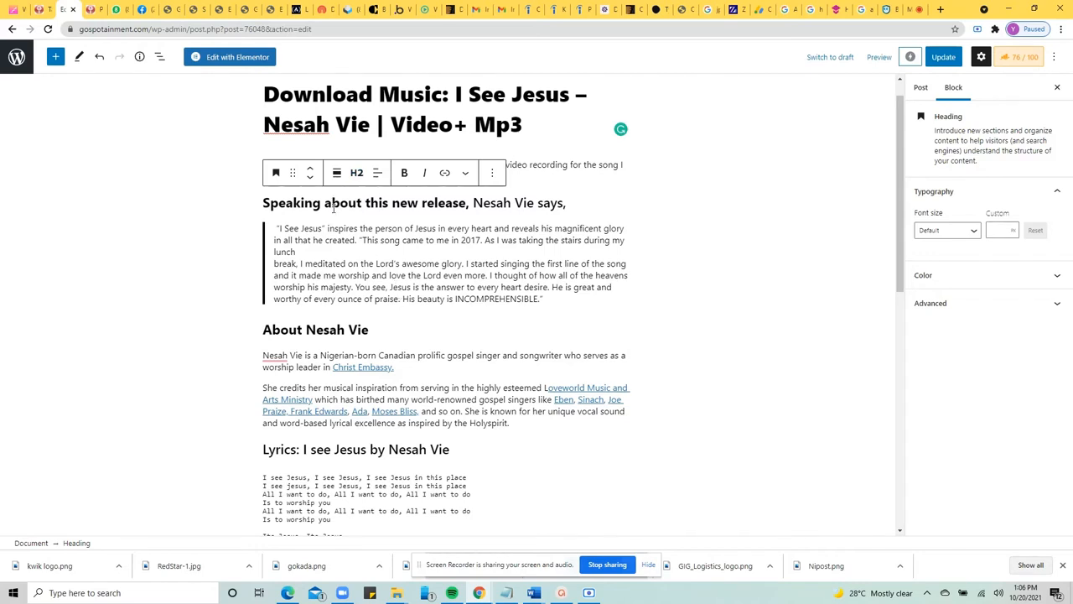
left_click(382, 332)
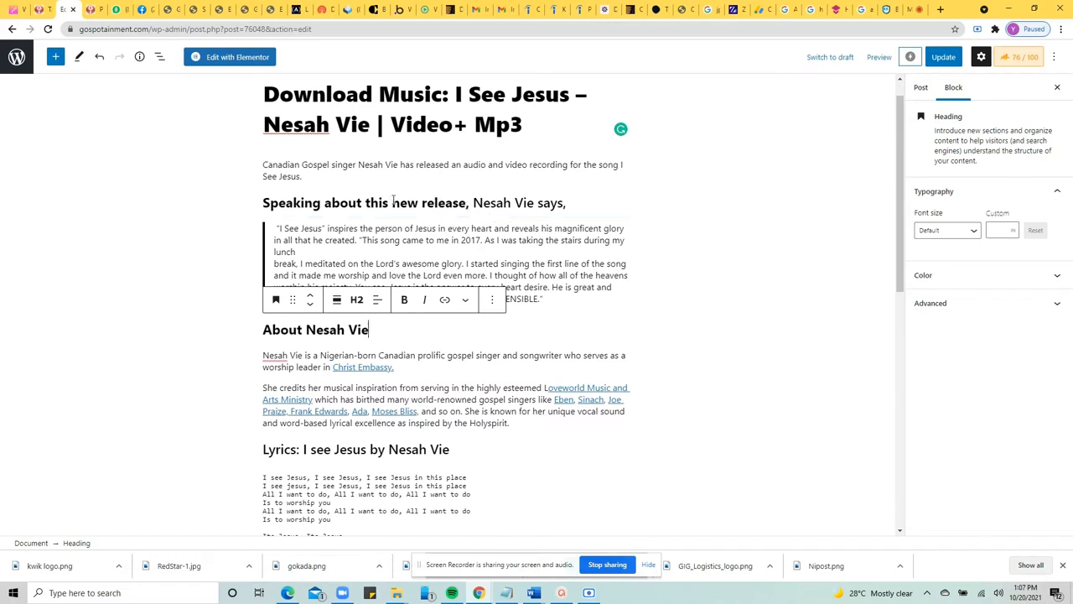
left_click(590, 211)
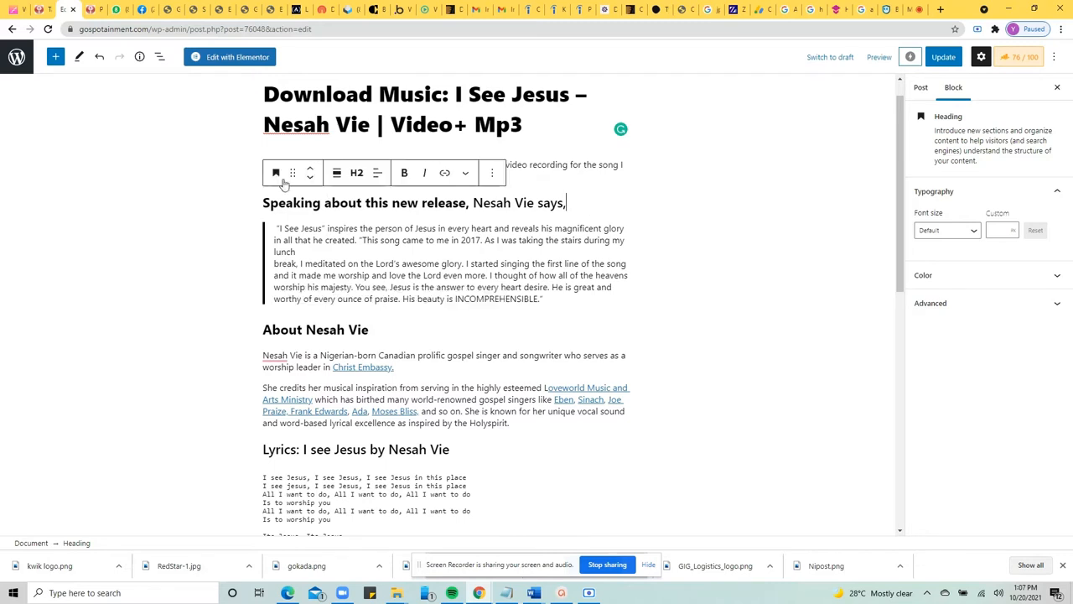
left_click(357, 173)
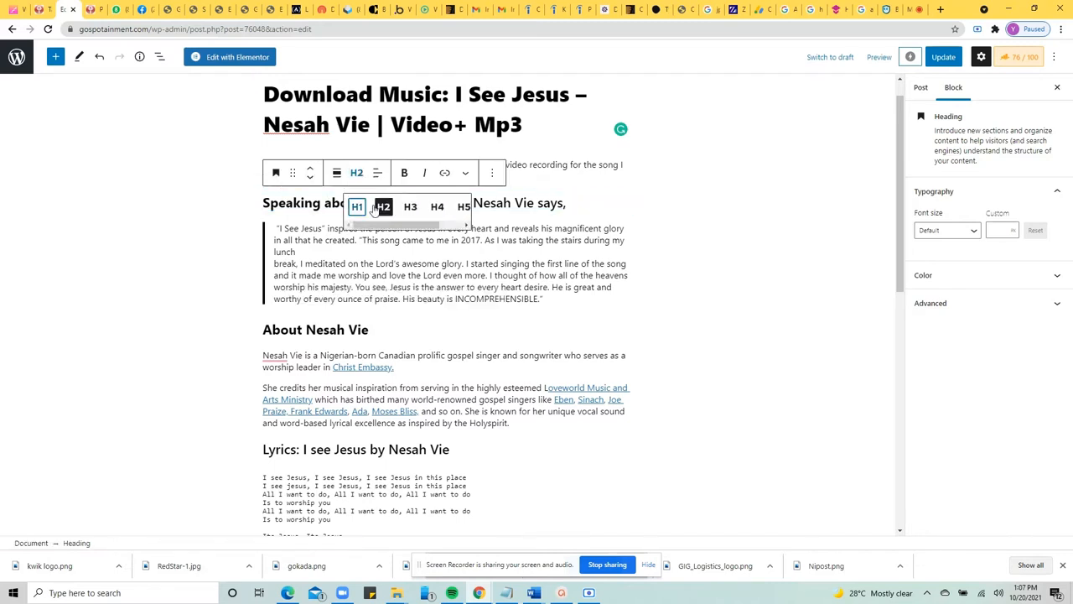
left_click(276, 174)
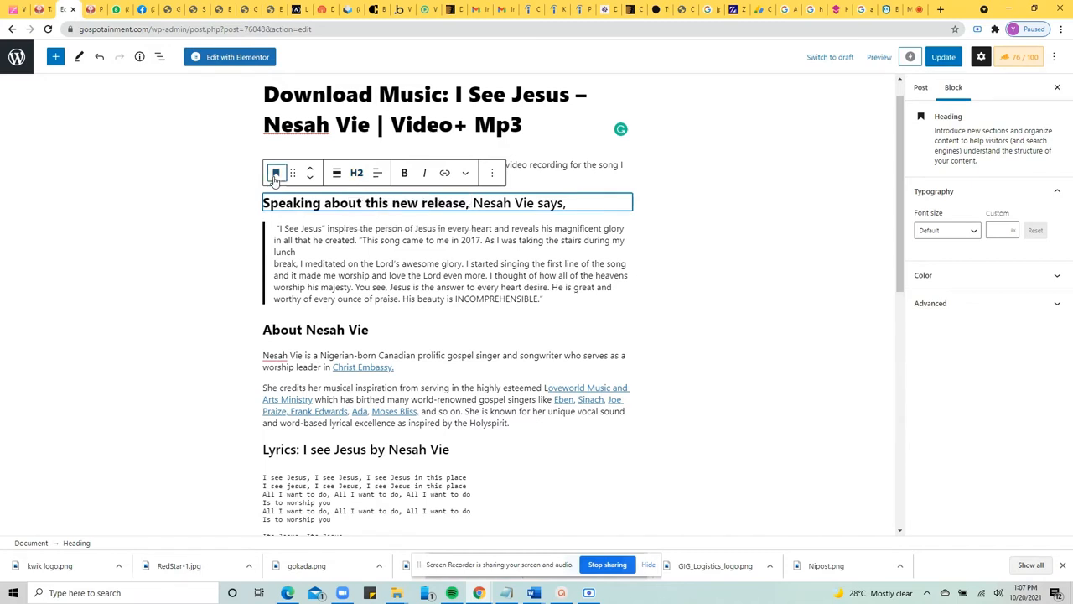
left_click(311, 228)
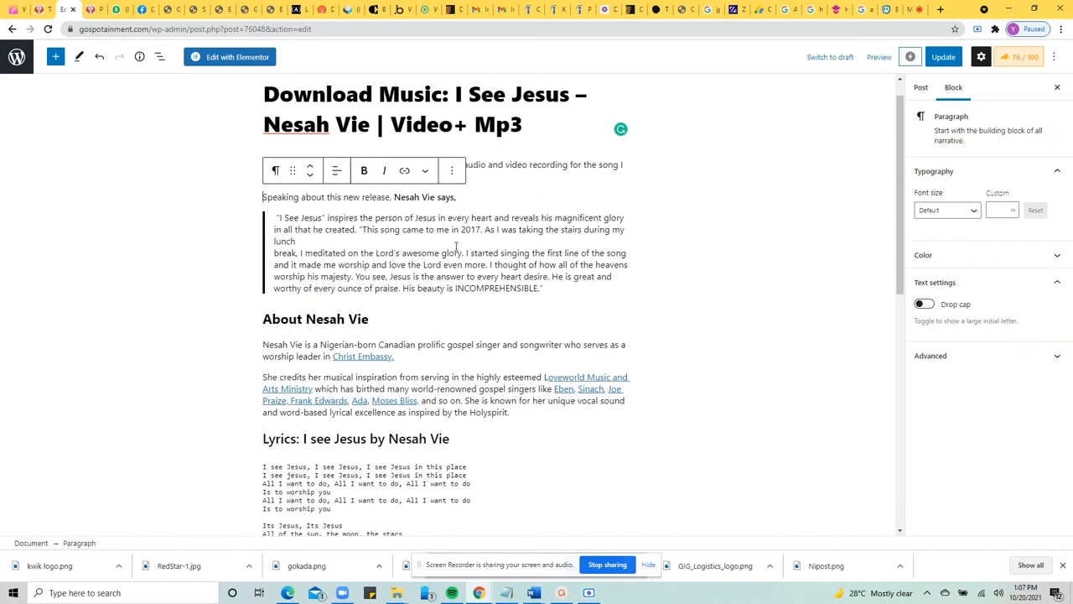
Play the embedded YouTube video near the end of the post to sample the song, and pause it
left_click(517, 178)
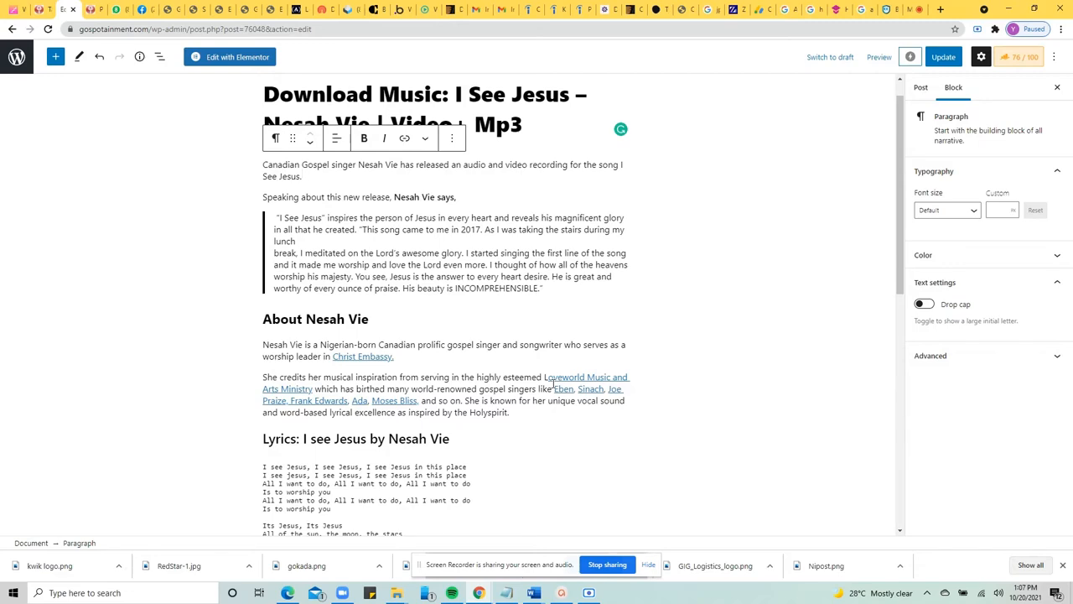
scroll(553, 384, "down", 1)
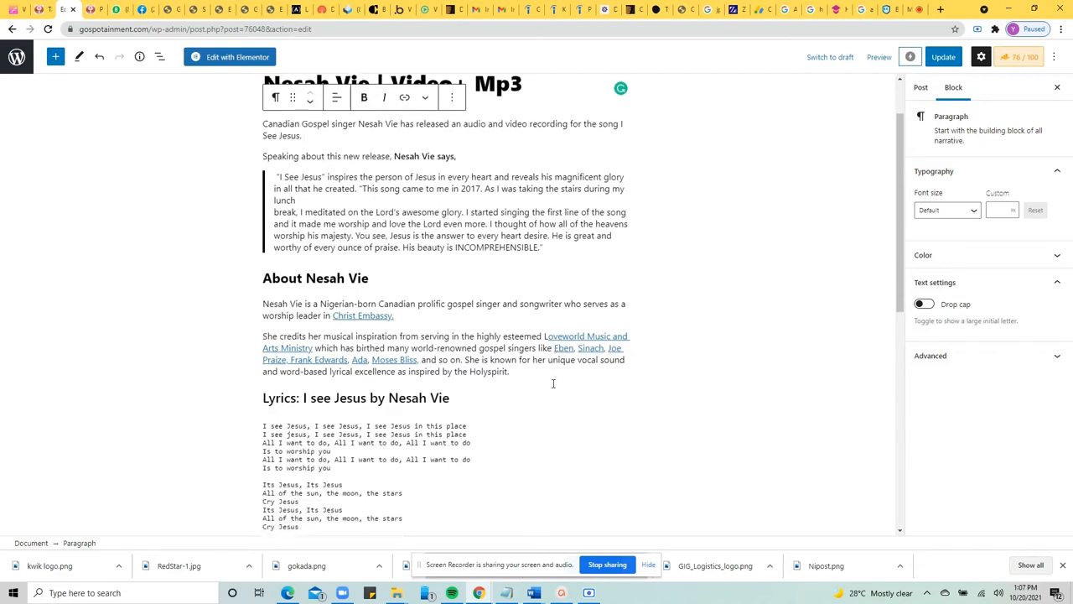
scroll(554, 388, "down", 4)
scroll(554, 384, "down", 7)
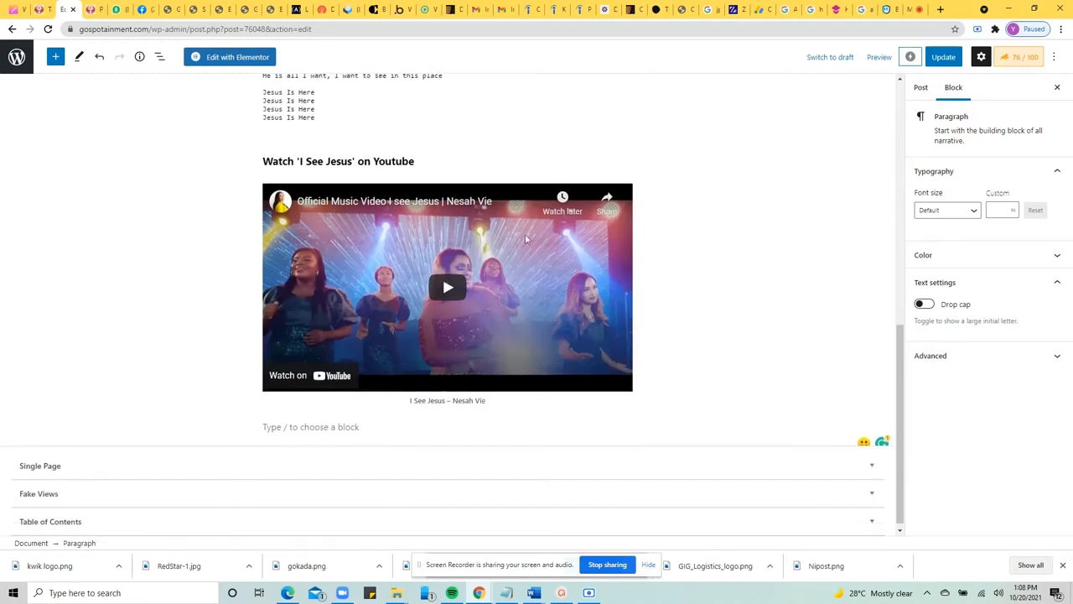
left_click(450, 291)
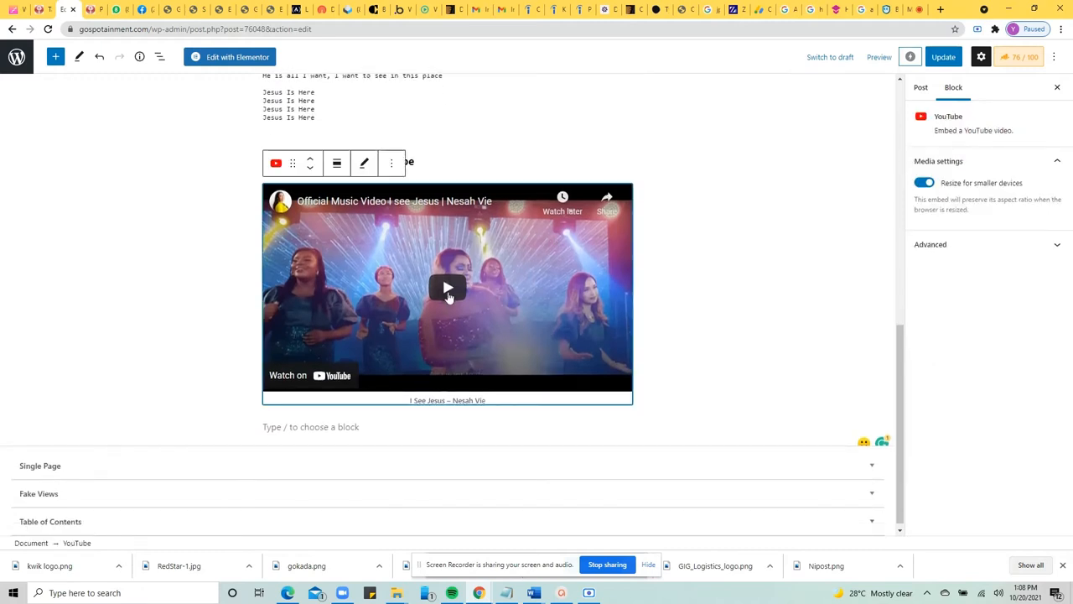
left_click(449, 288)
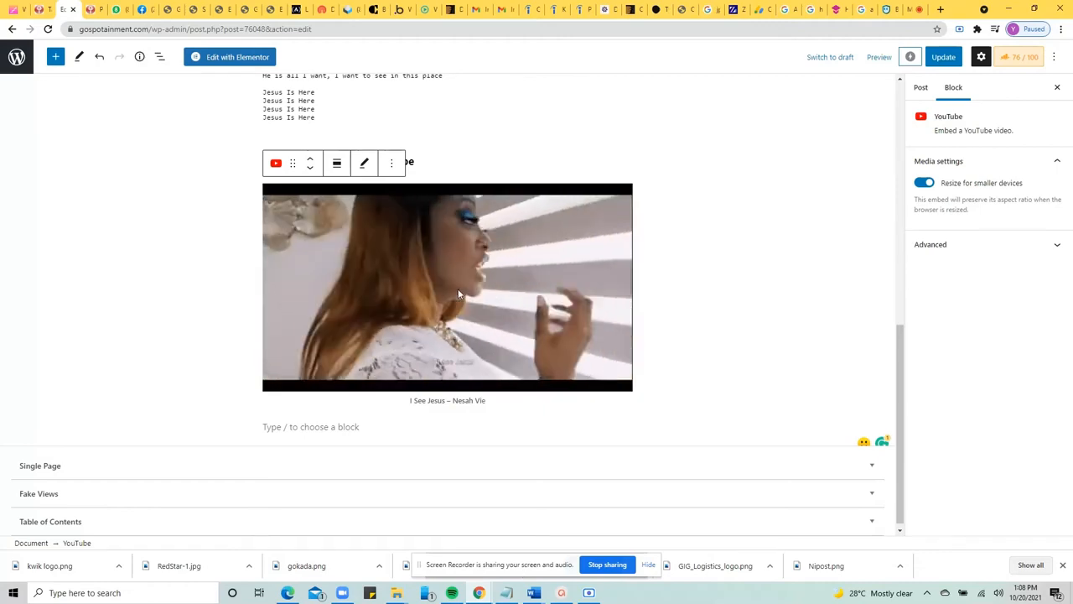
mouse_move(452, 280)
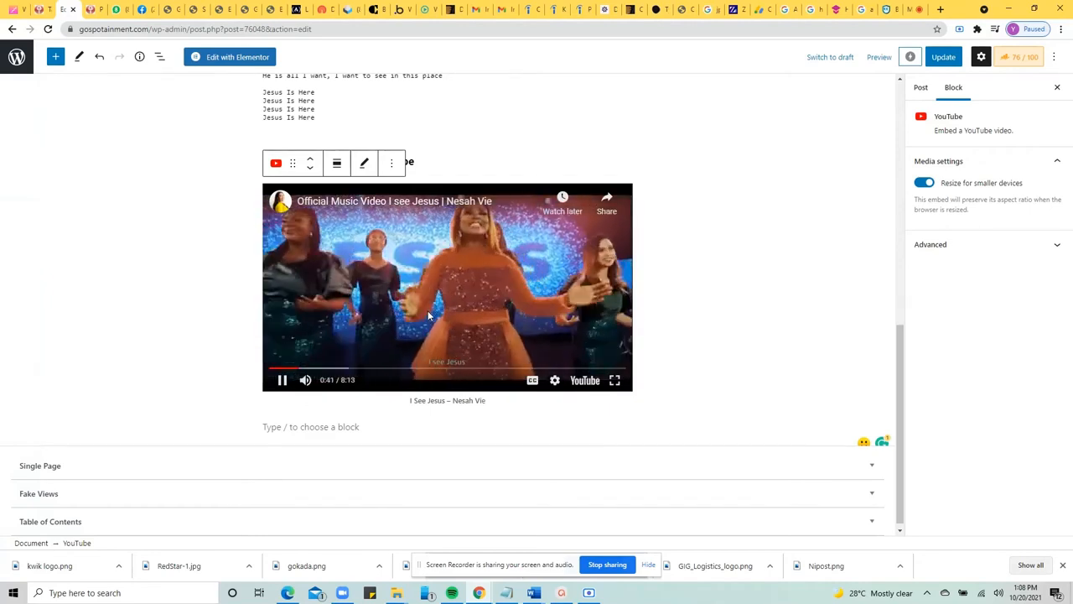
left_click(282, 380)
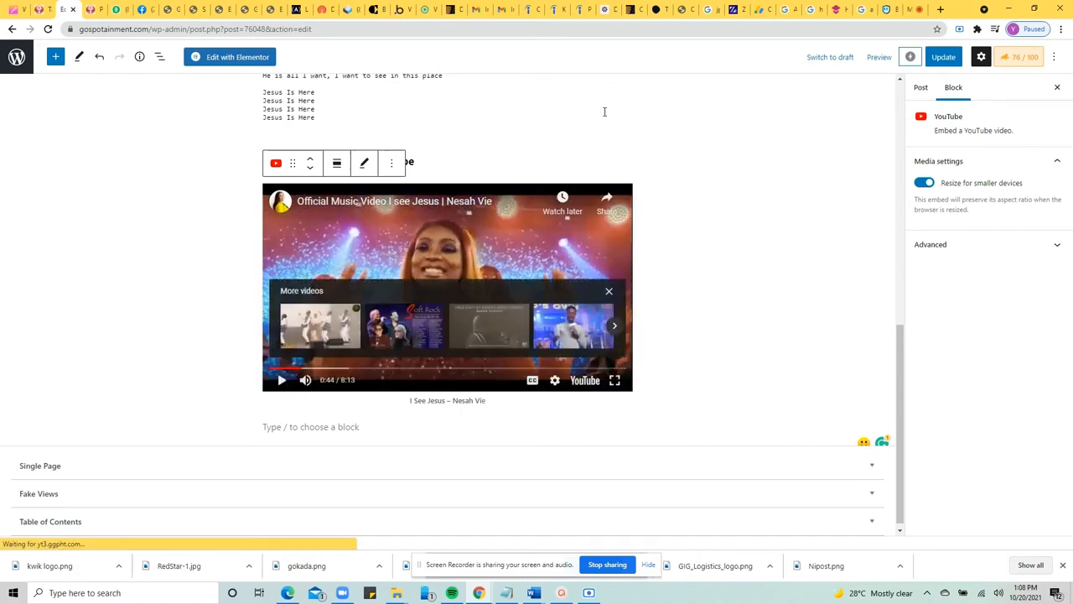
Append "The song is a beautiful worship song with an amazing video" to the opening paragraph
scroll(469, 172, "up", 5)
scroll(468, 169, "up", 2)
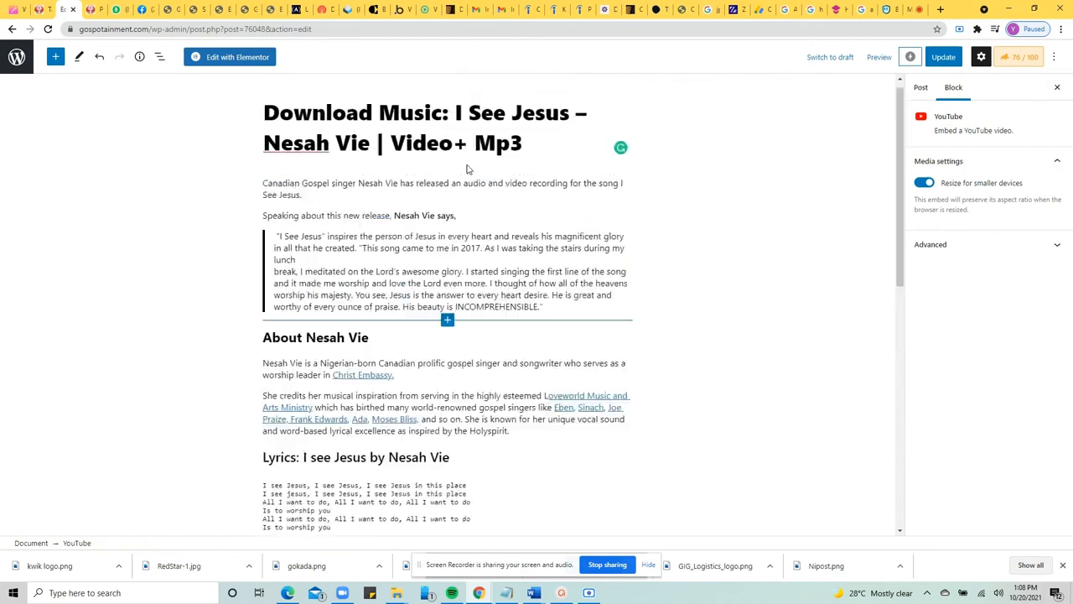
left_click(338, 210)
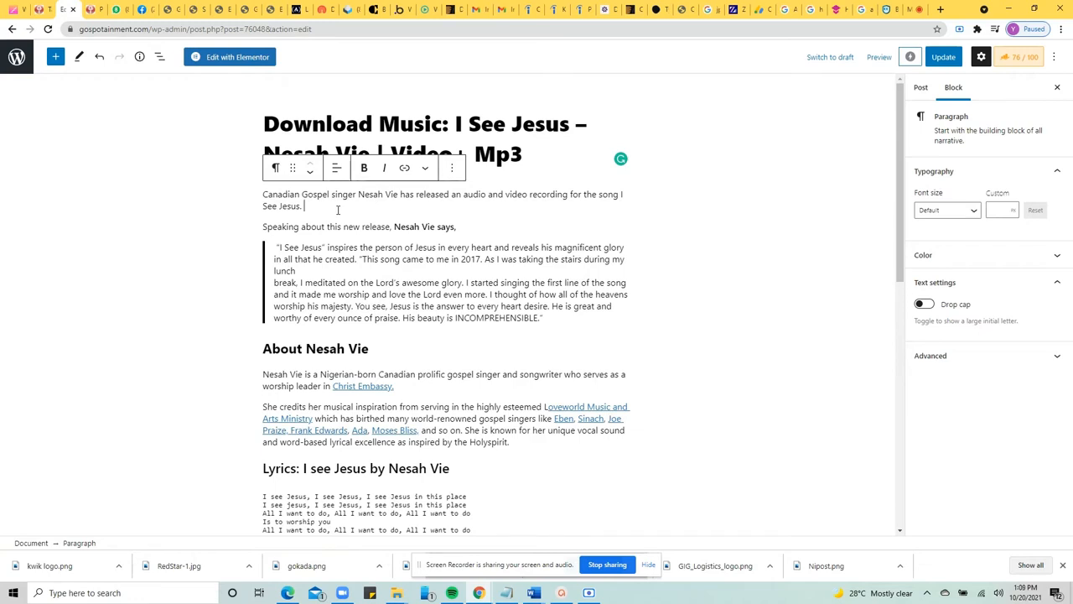
type("The song is a")
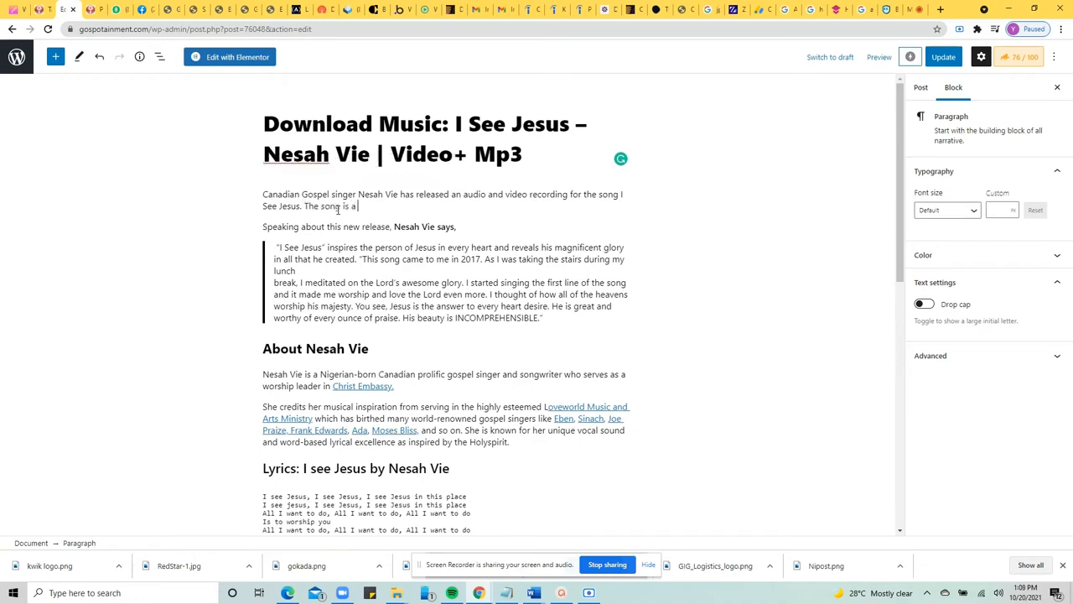
type(" beautiful worship song with an amazing video")
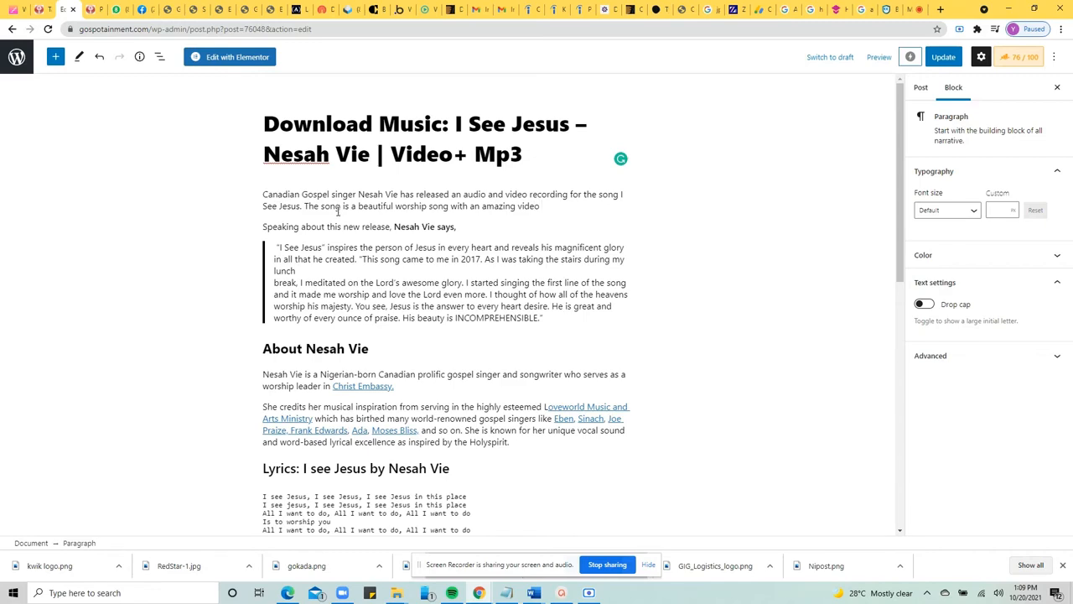
Replay the opening seconds of the embedded video to check its credits and scenery, and pause it
scroll(322, 303, "down", 2)
scroll(322, 303, "down", 4)
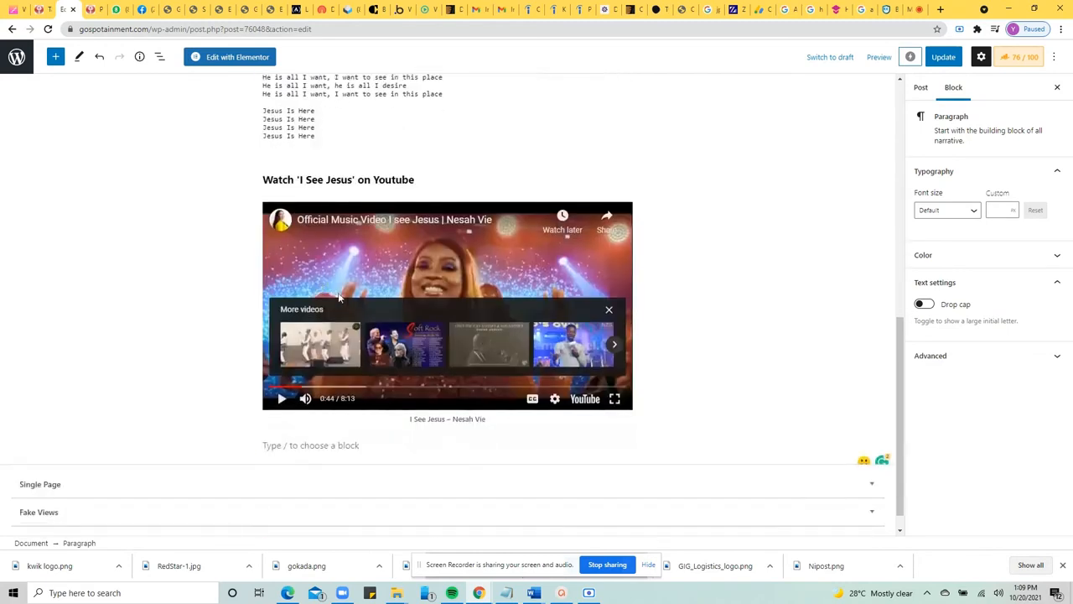
left_click(609, 312)
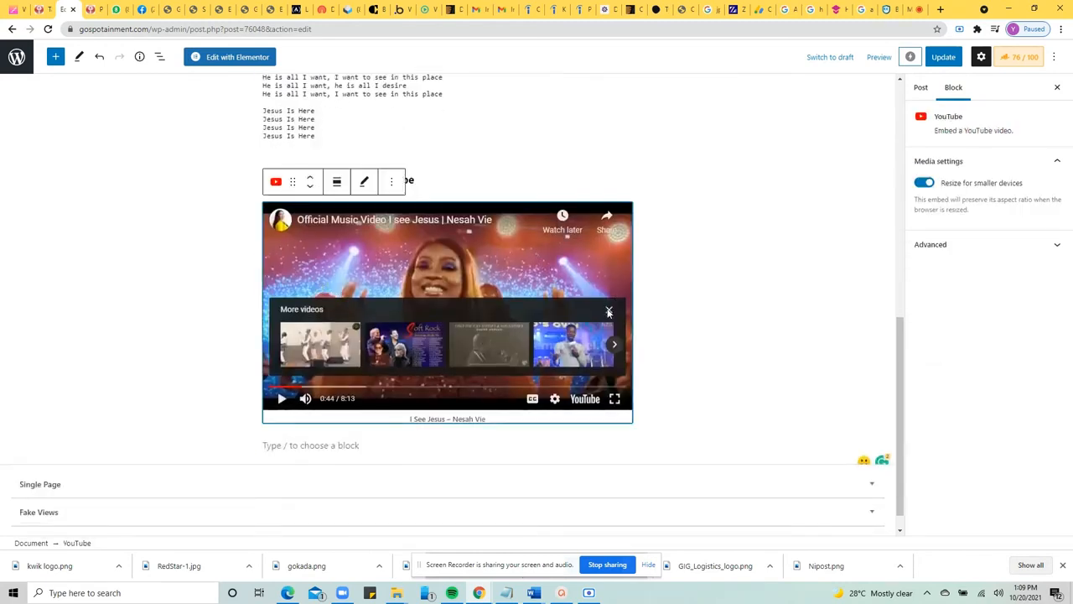
left_click(609, 310)
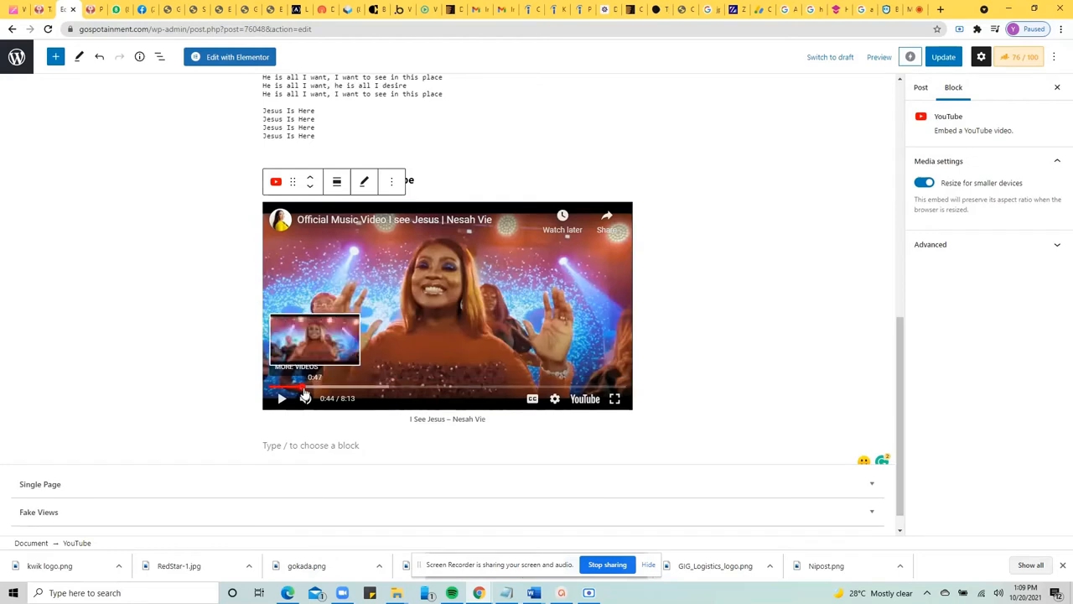
right_click(246, 388)
left_click(285, 396)
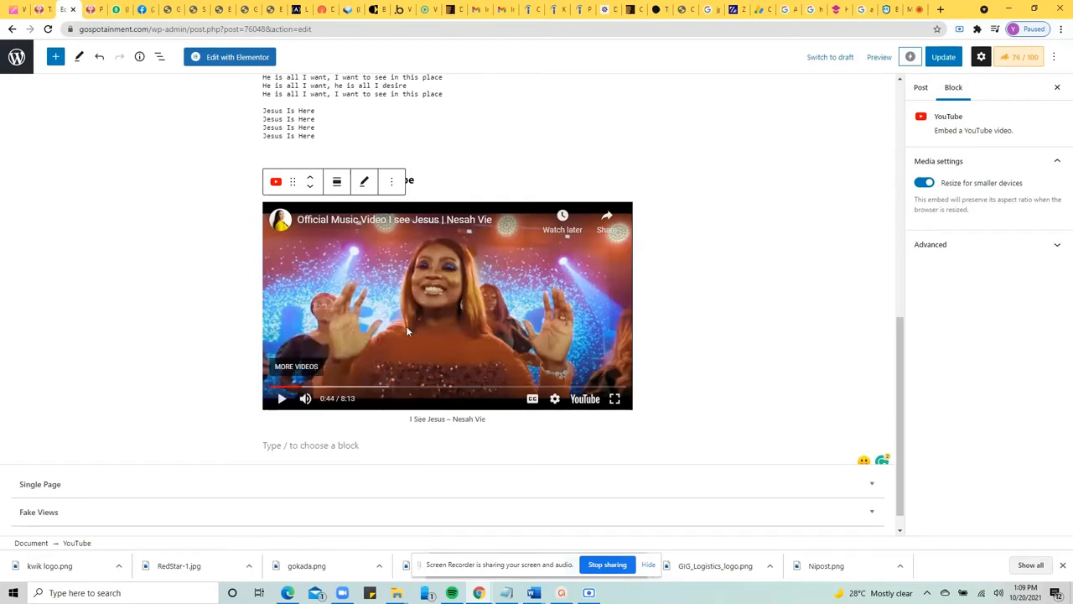
left_click(272, 387)
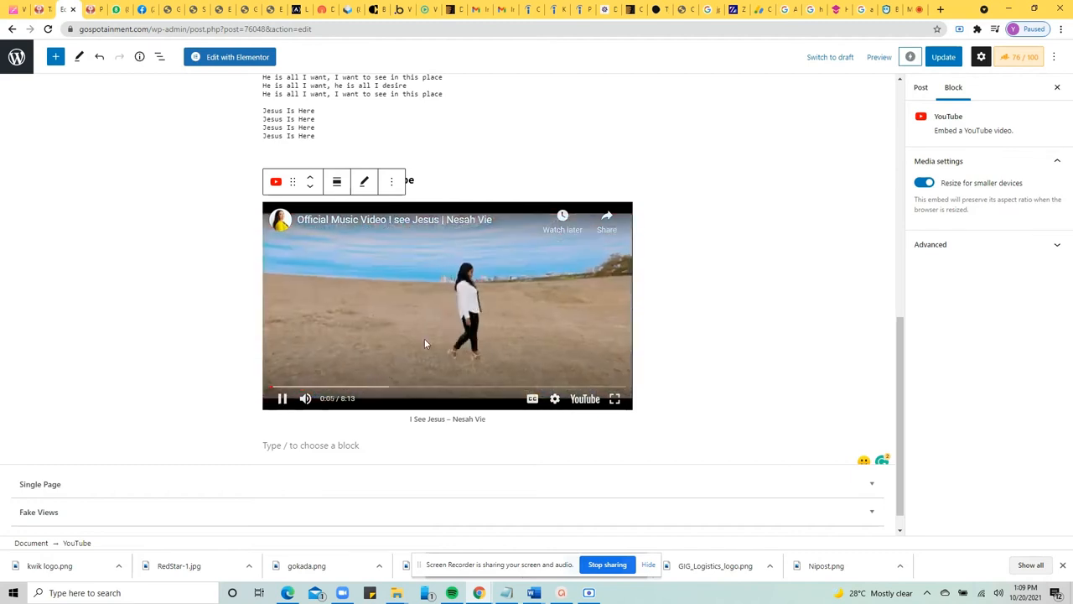
left_click(273, 387)
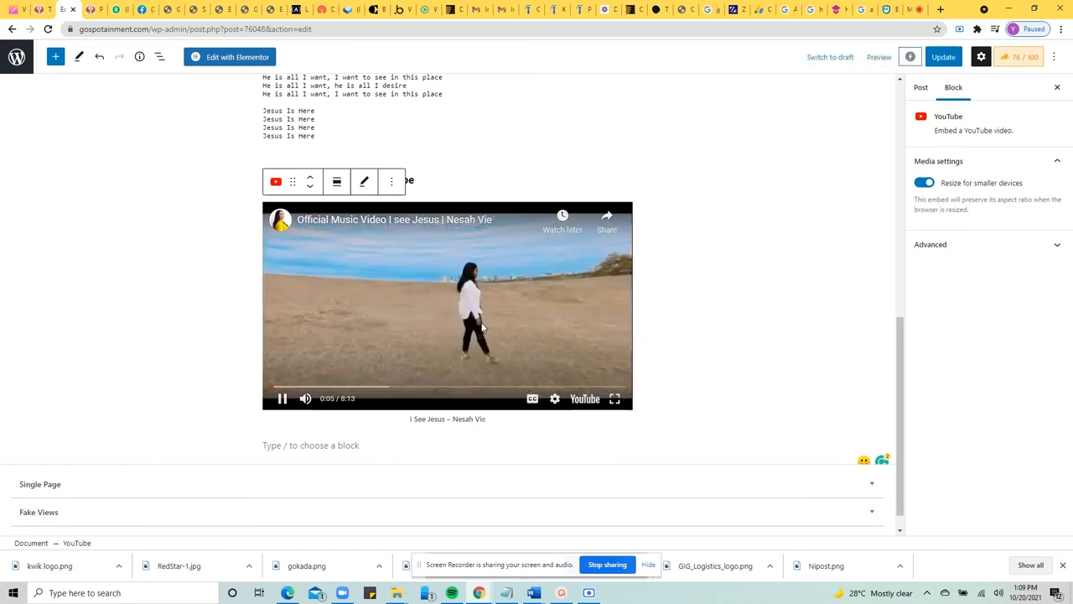
left_click(273, 388)
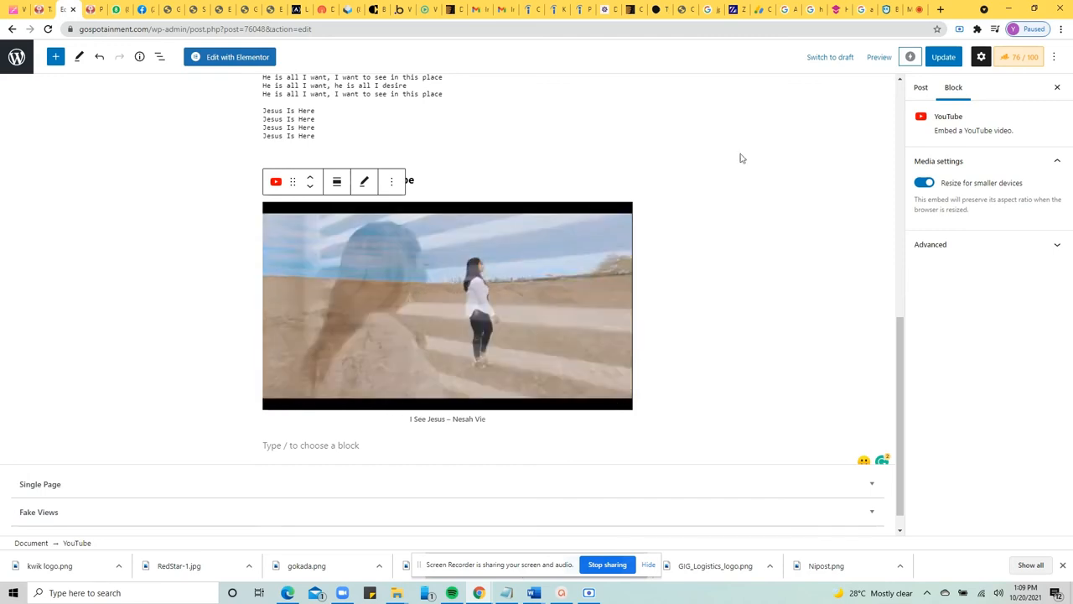
left_click(607, 222)
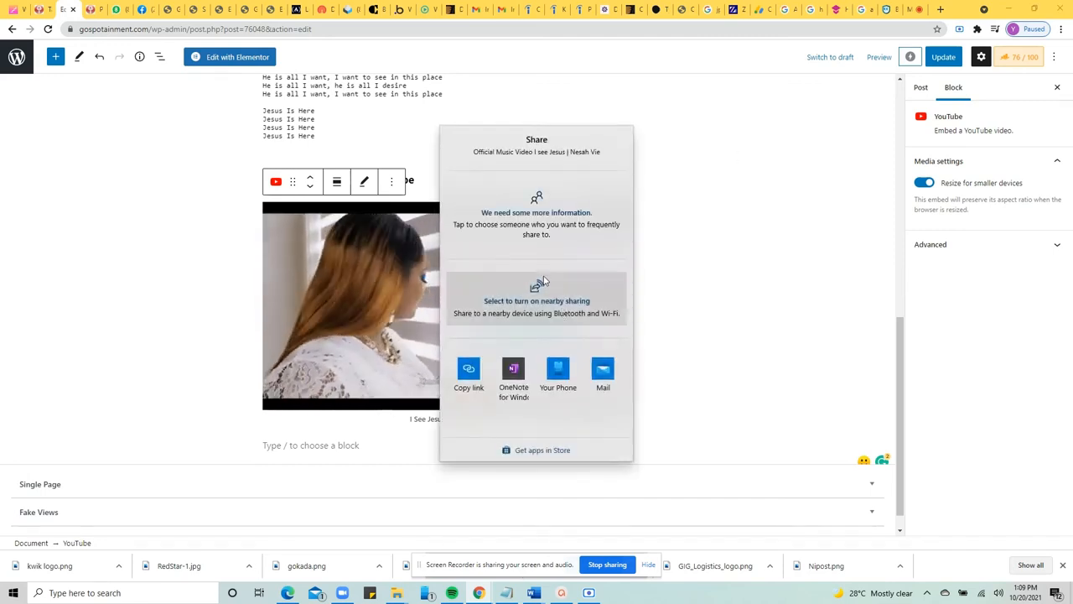
left_click(406, 290)
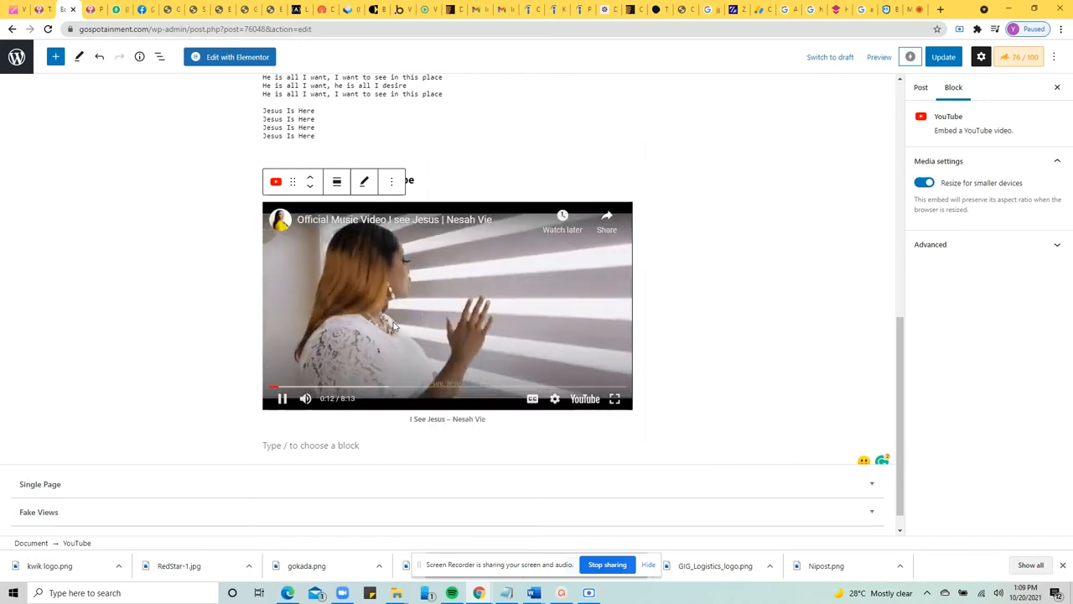
left_click(282, 398)
Continue the opening paragraph with "shot by EMGM. The videos features lovely scenery and the picture quality is high definition"
scroll(793, 215, "up", 5)
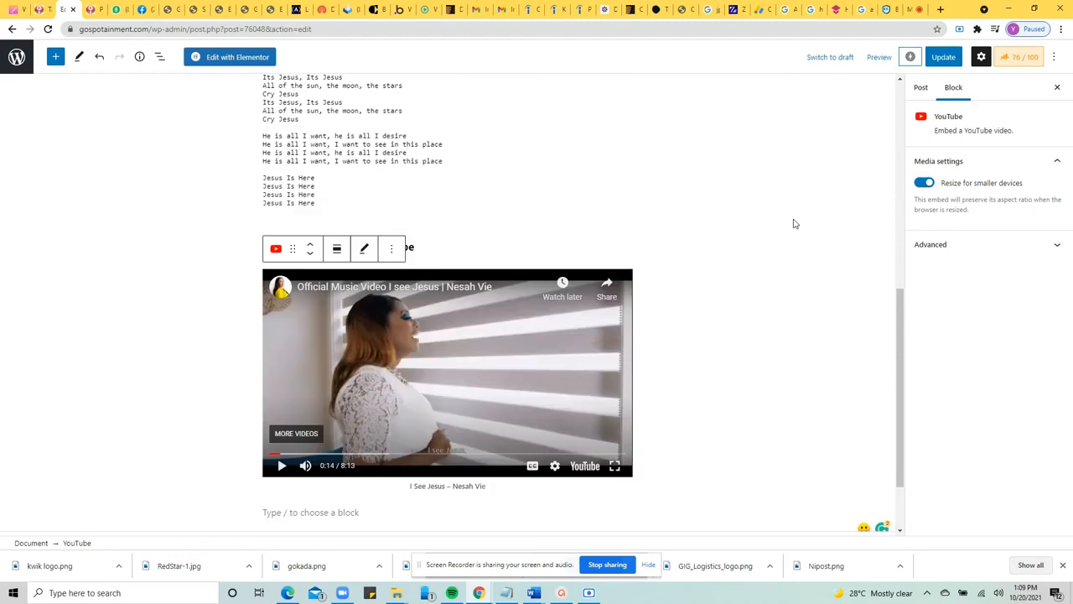
scroll(621, 185, "up", 2)
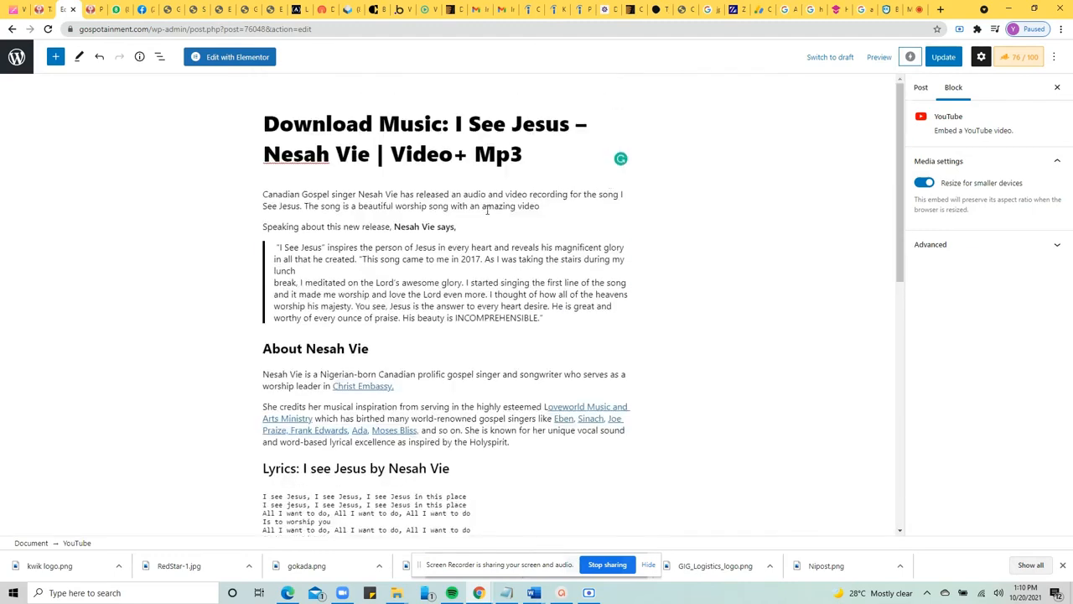
left_click(546, 208)
type("shot by")
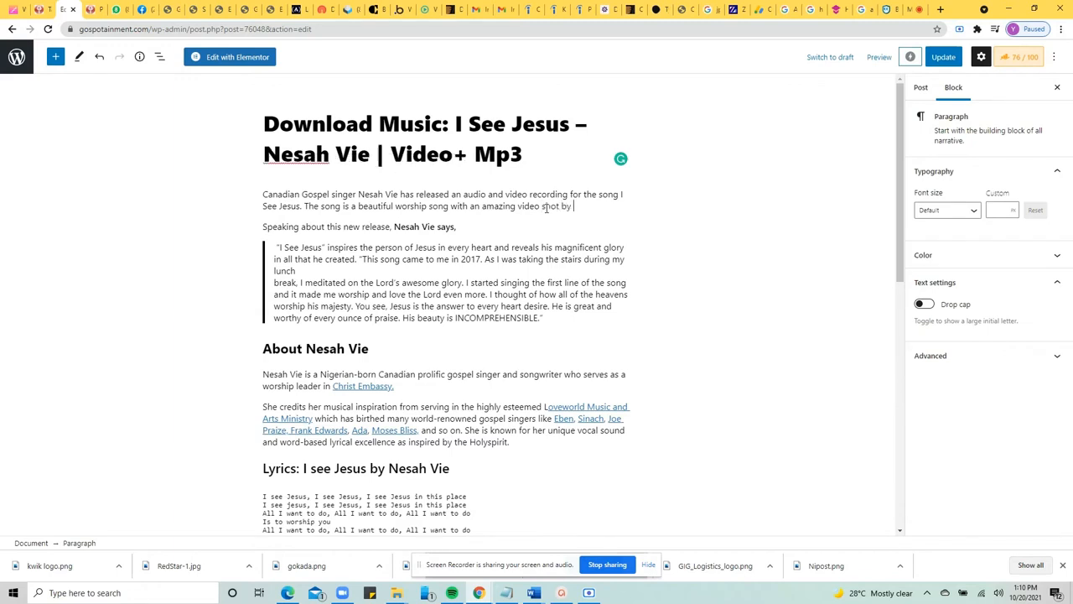
type(" EMGM. The videos features be")
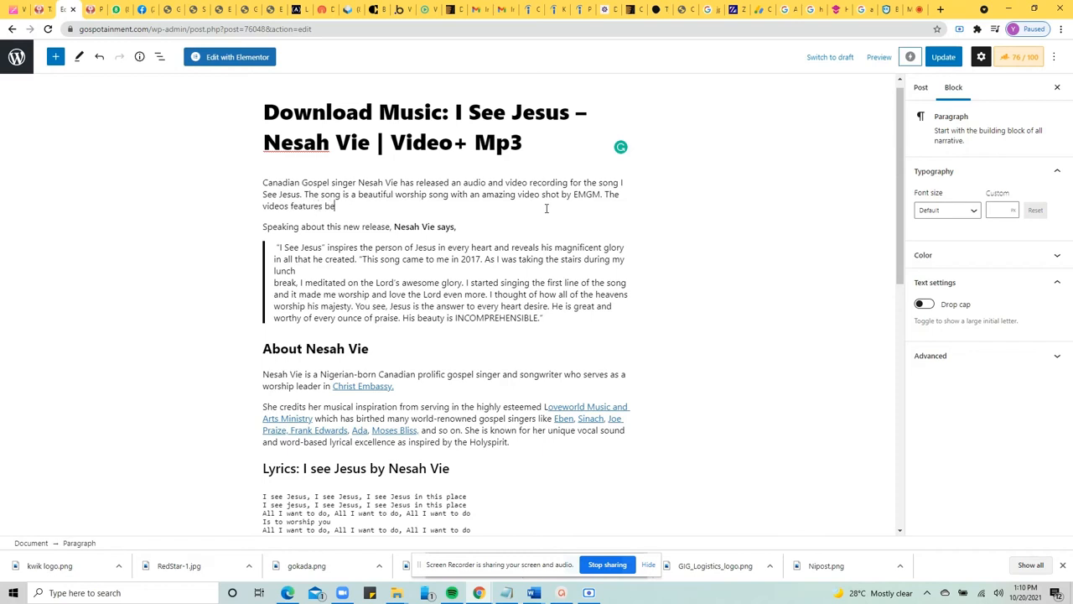
type("ly s")
type("cenery and the picture w")
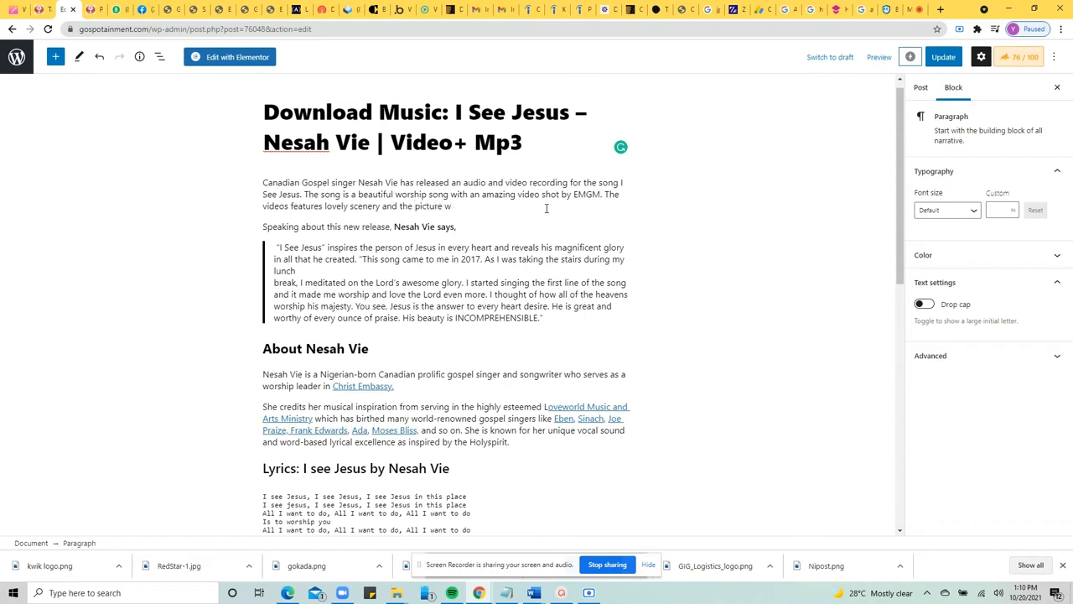
type("lity")
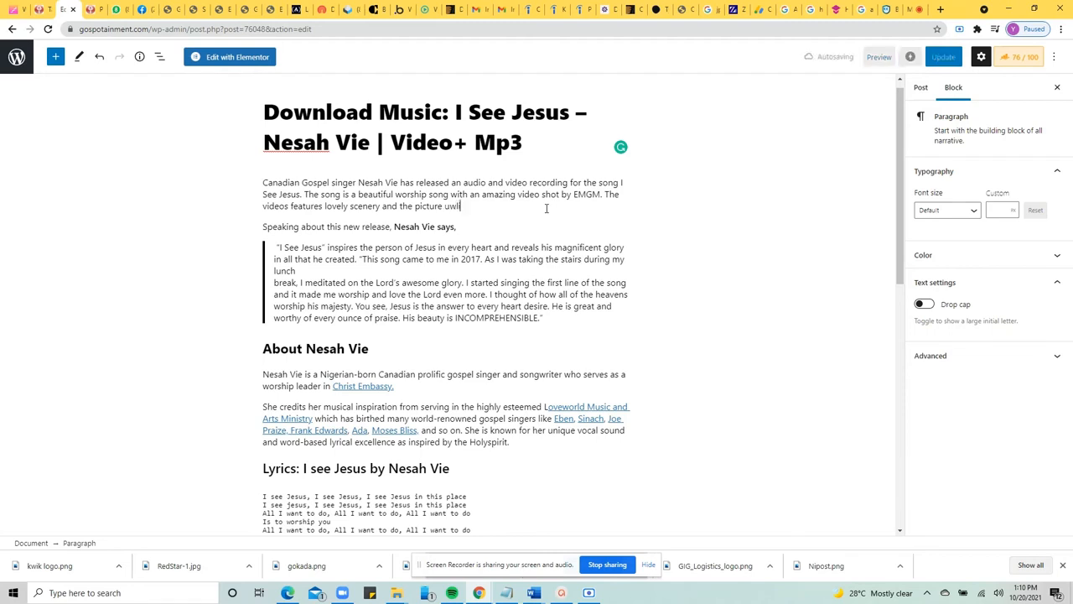
key("BackSpace")
key("BackSpace")
key("BackSpace")
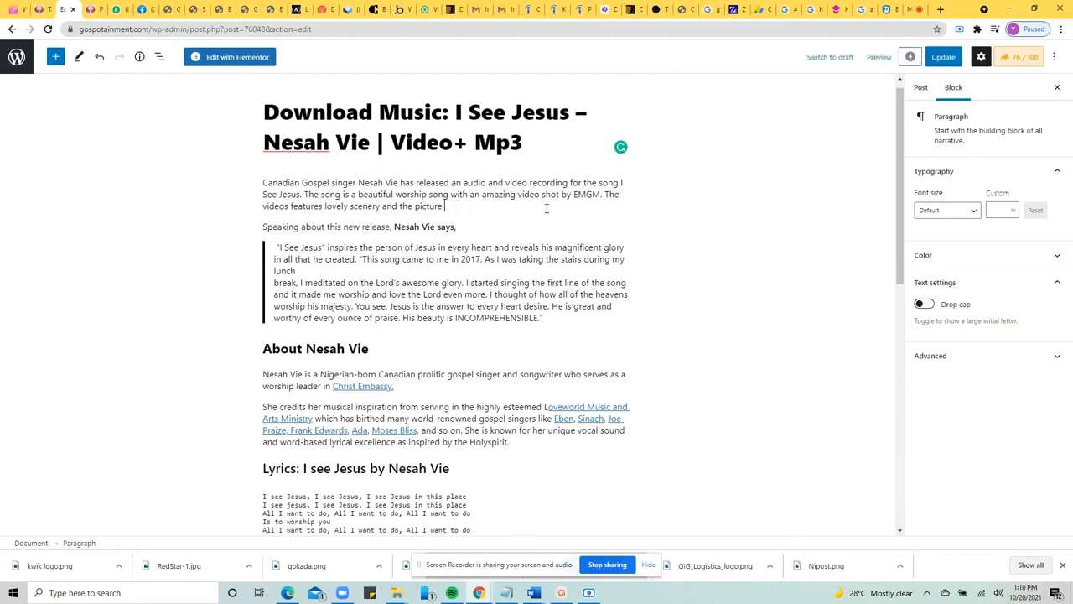
type("uality is high definition")
Correct "features" to "feature" in the opening paragraph with the Grammarly suggestion and end its last sentence with a period
left_click(307, 207)
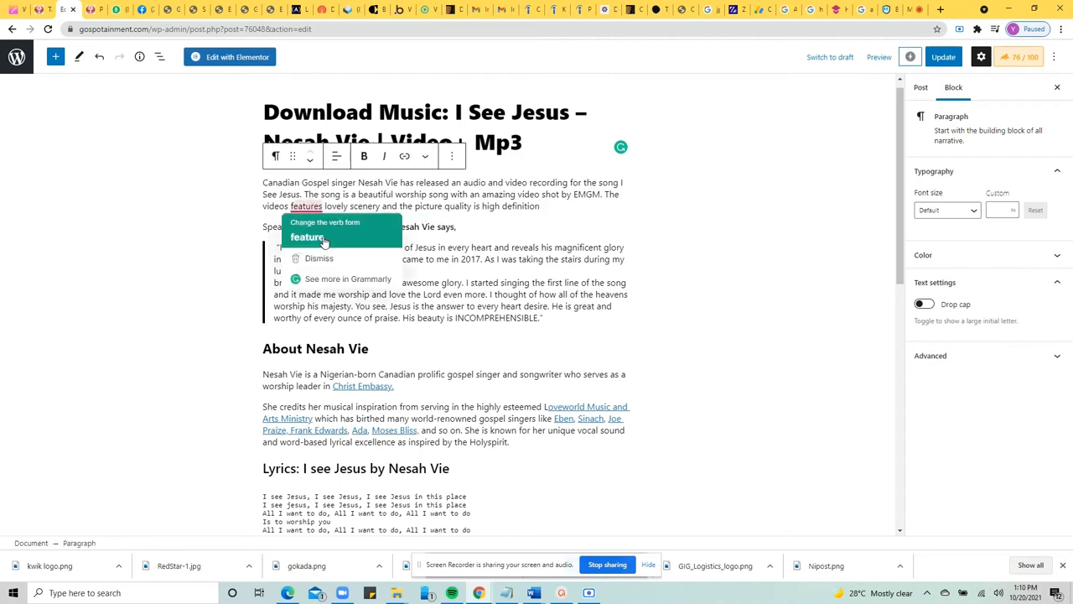
left_click(309, 237)
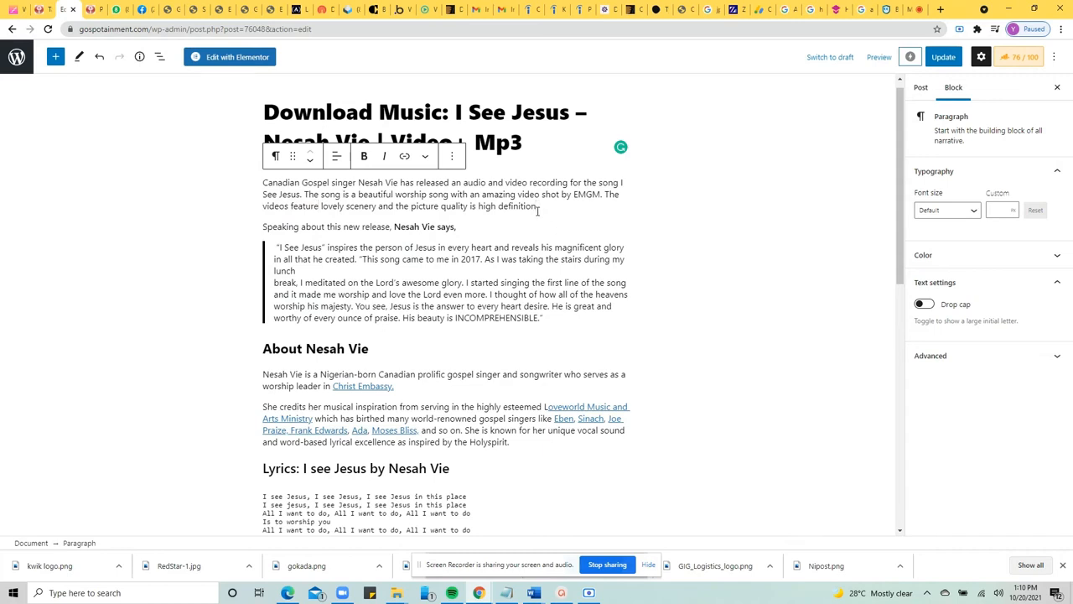
left_click(538, 211)
Remove the line break between "lunch" and "break" in the quote block so the sentence runs on continuously
left_click(344, 271)
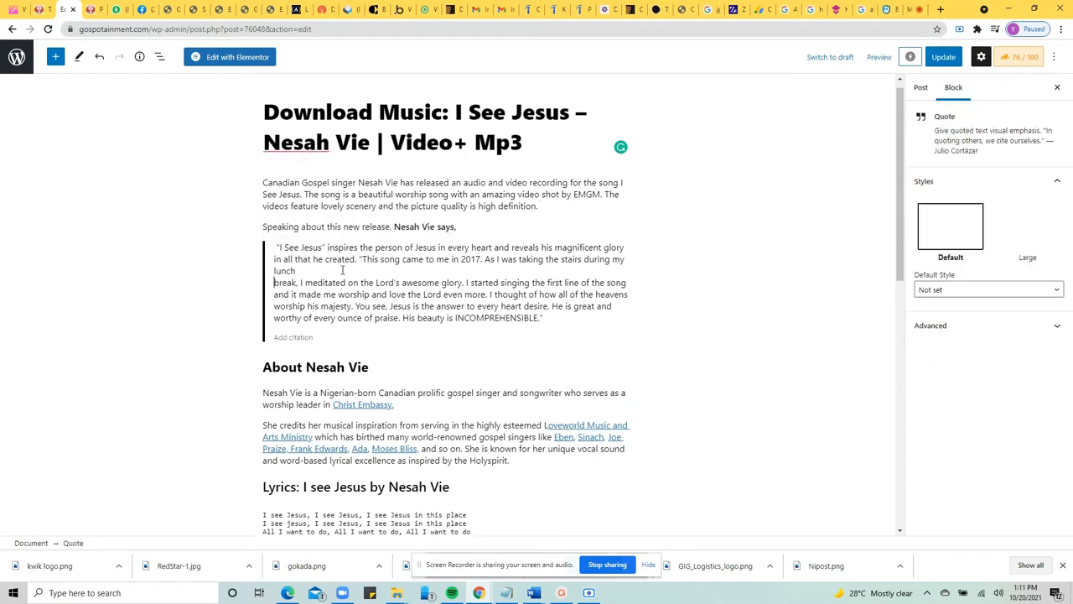
key("Delete")
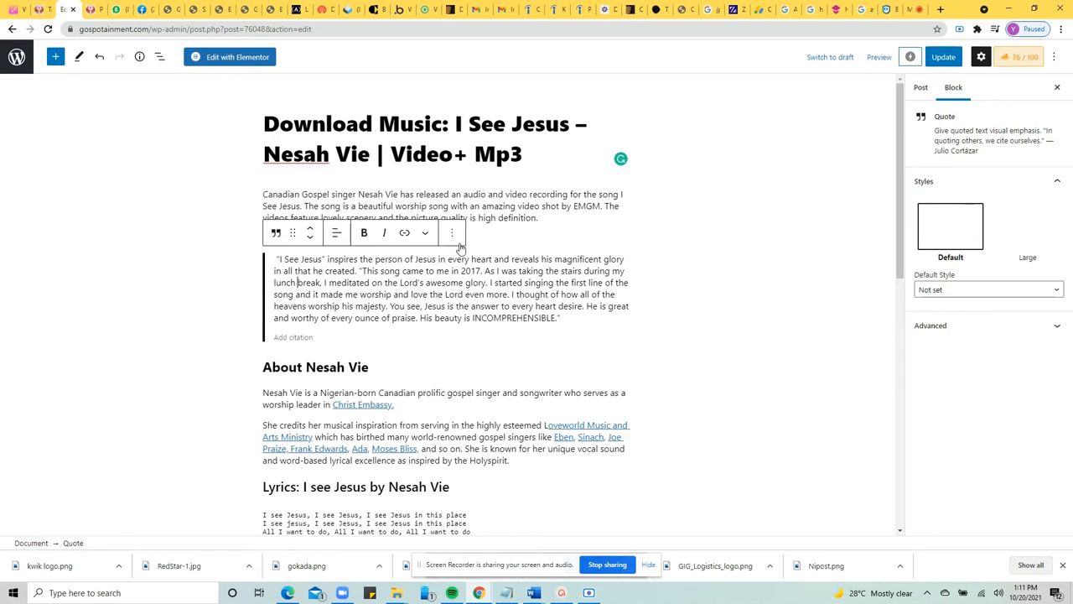
left_click(525, 193)
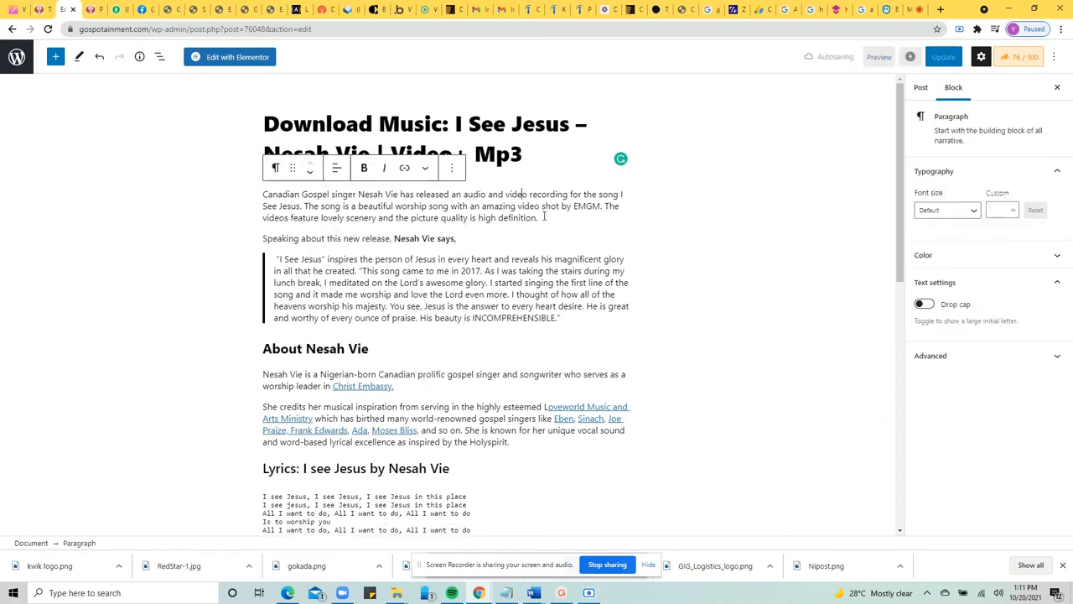
left_click(406, 238)
left_click(379, 295)
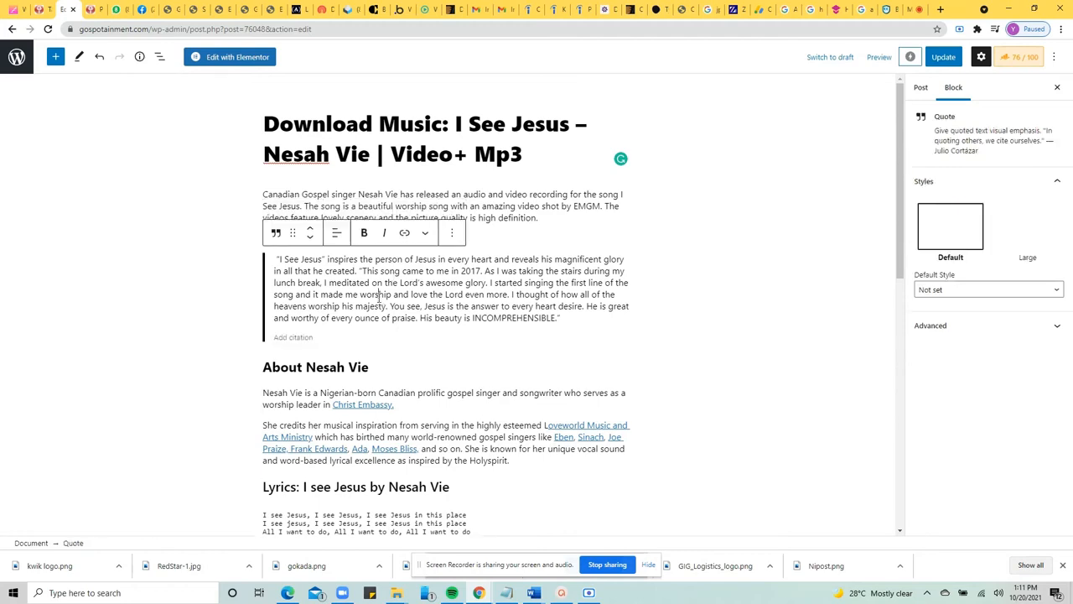
Examine Rank Math's Basic SEO and Additional checks for remaining errors and look through the whole post against them
scroll(379, 295, "down", 2)
left_click(373, 273)
left_click(364, 439)
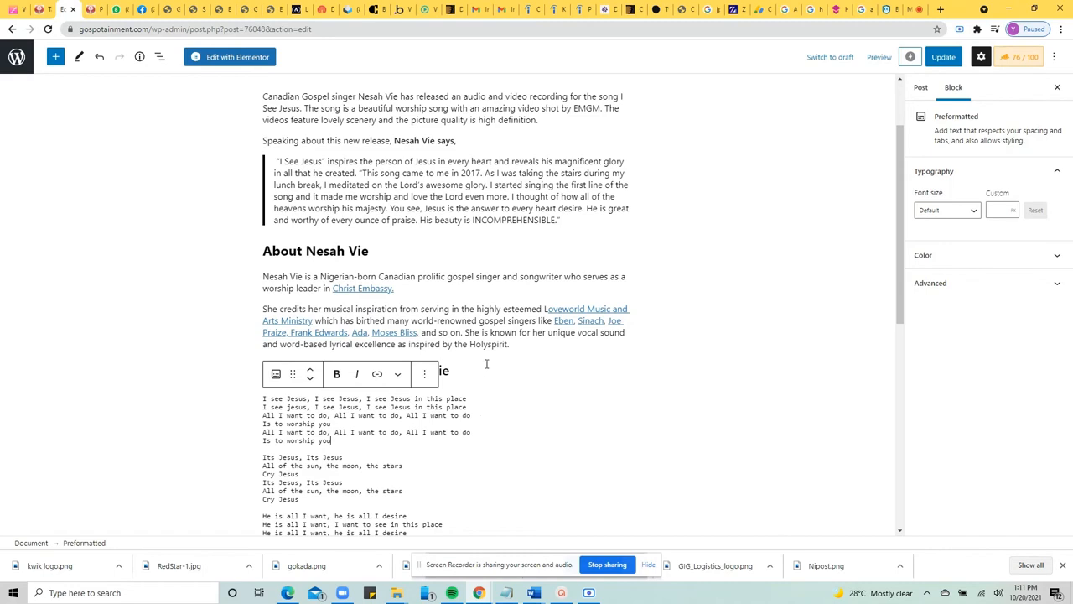
scroll(775, 259, "down", 2)
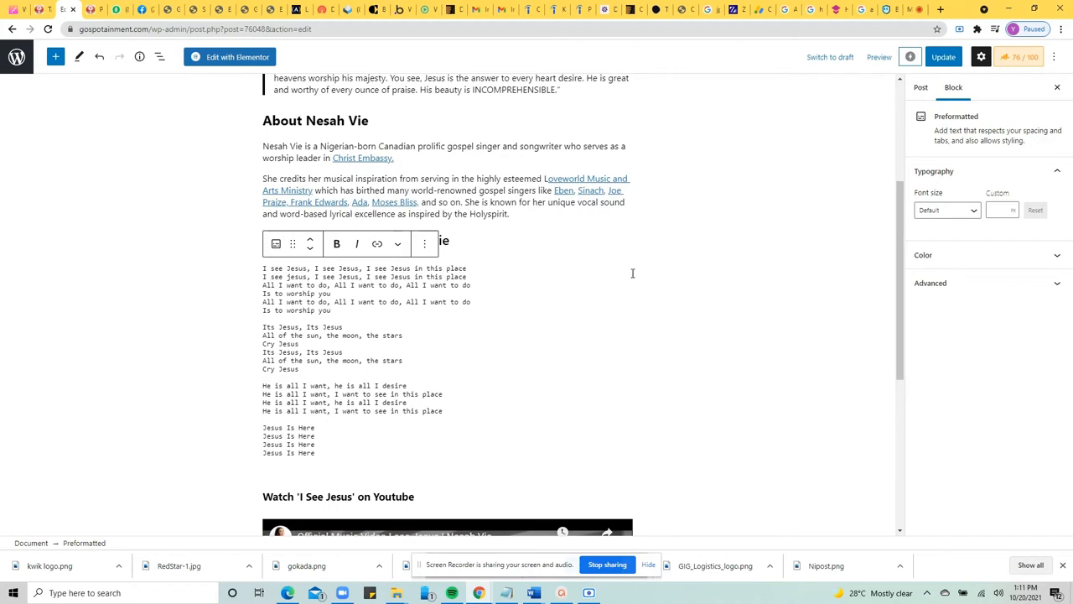
left_click(1022, 57)
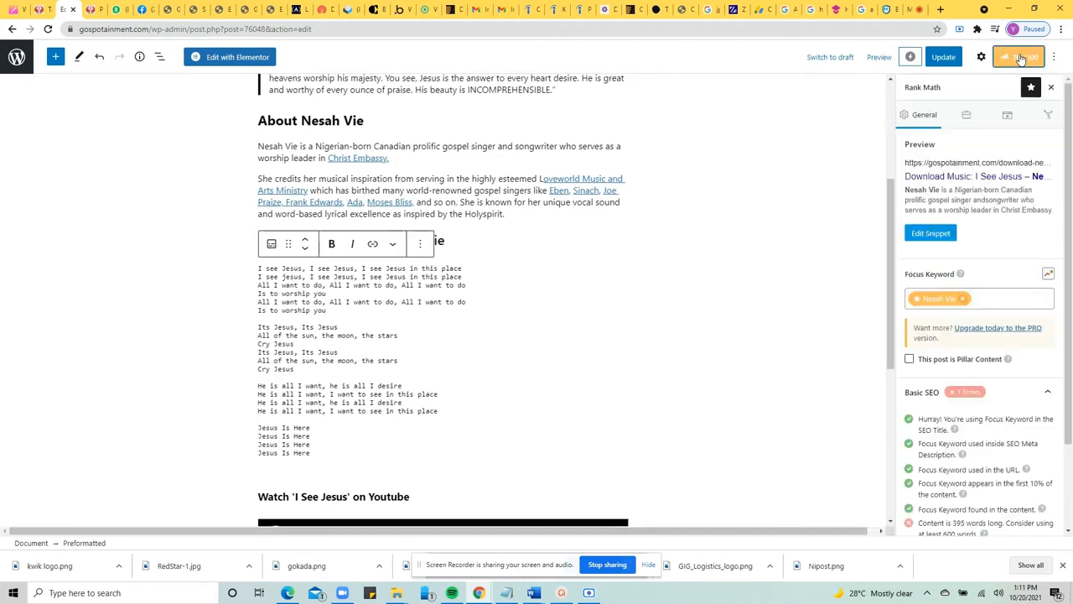
scroll(1021, 362, "down", 1)
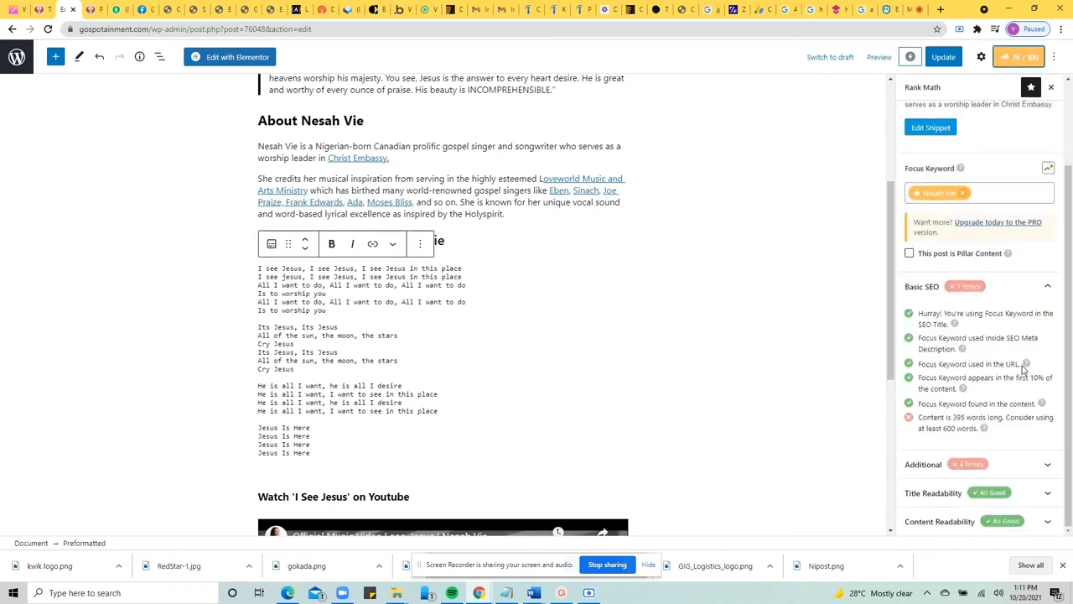
left_click(994, 464)
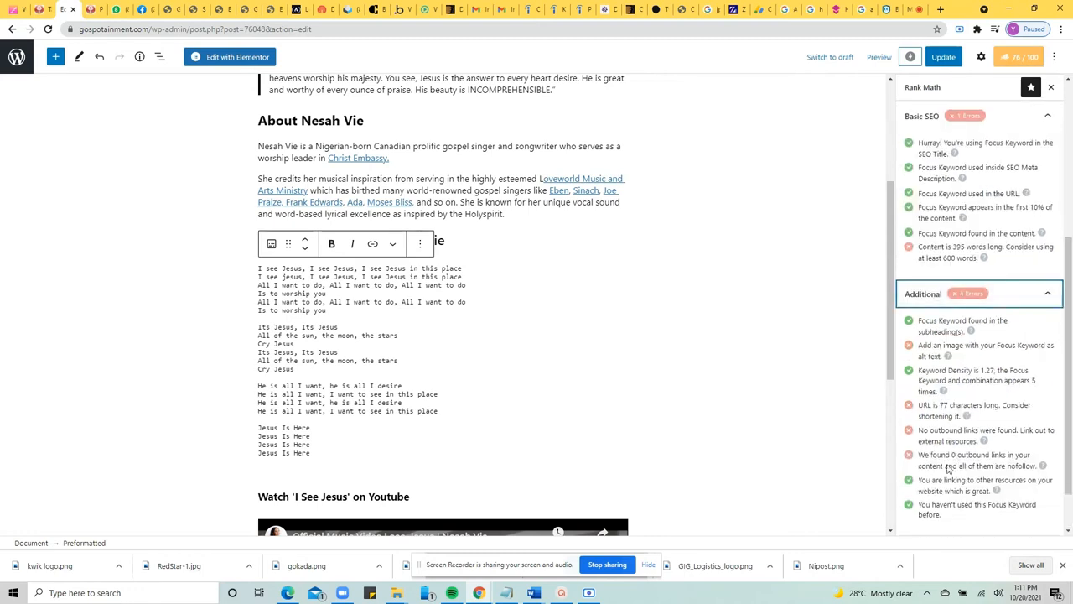
left_click(996, 302)
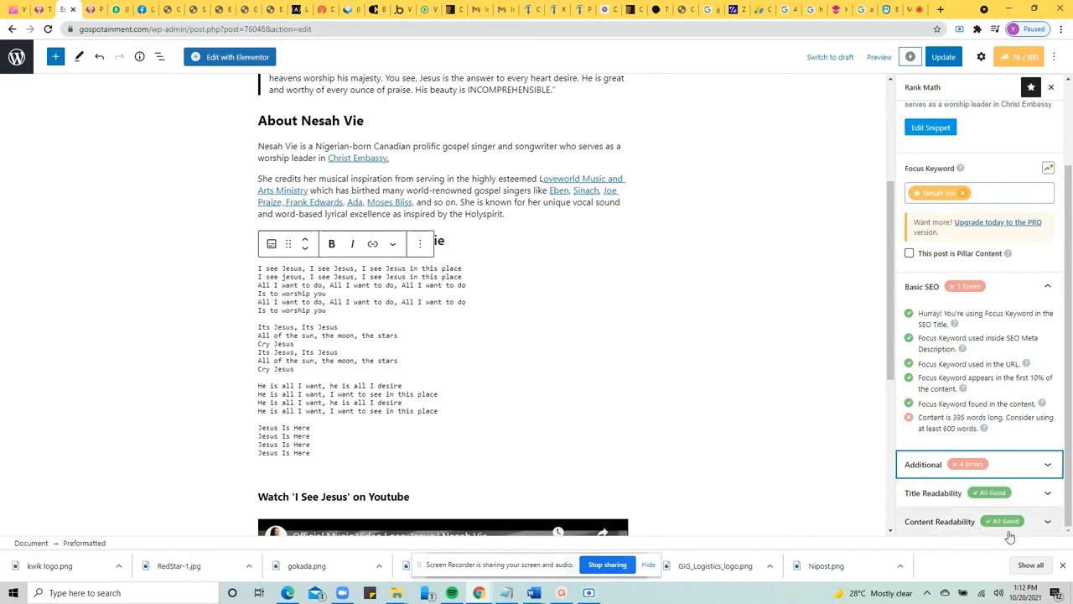
left_click(981, 465)
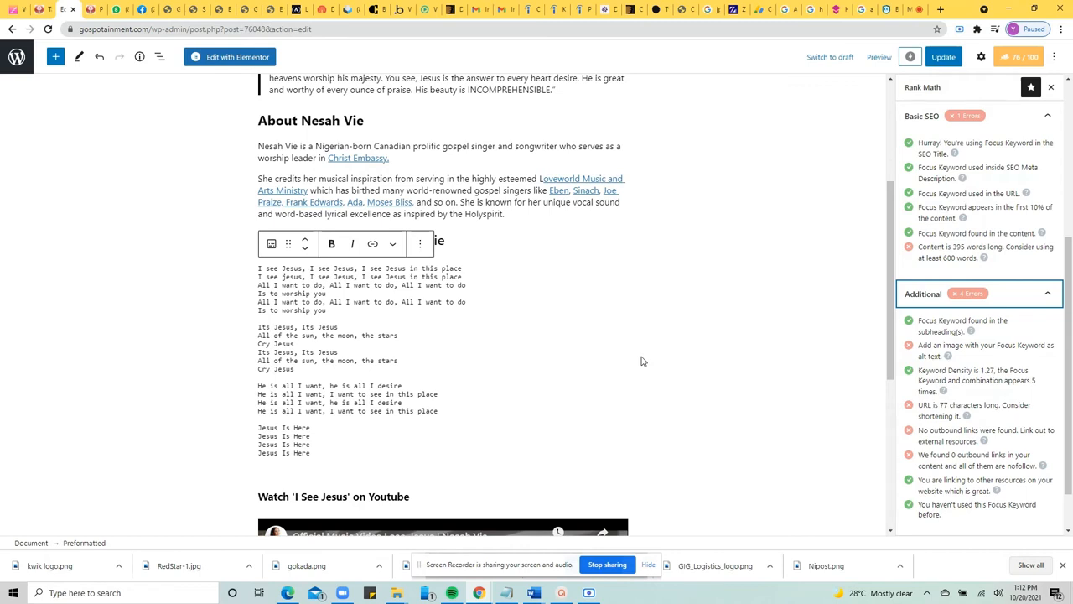
scroll(643, 360, "up", 1)
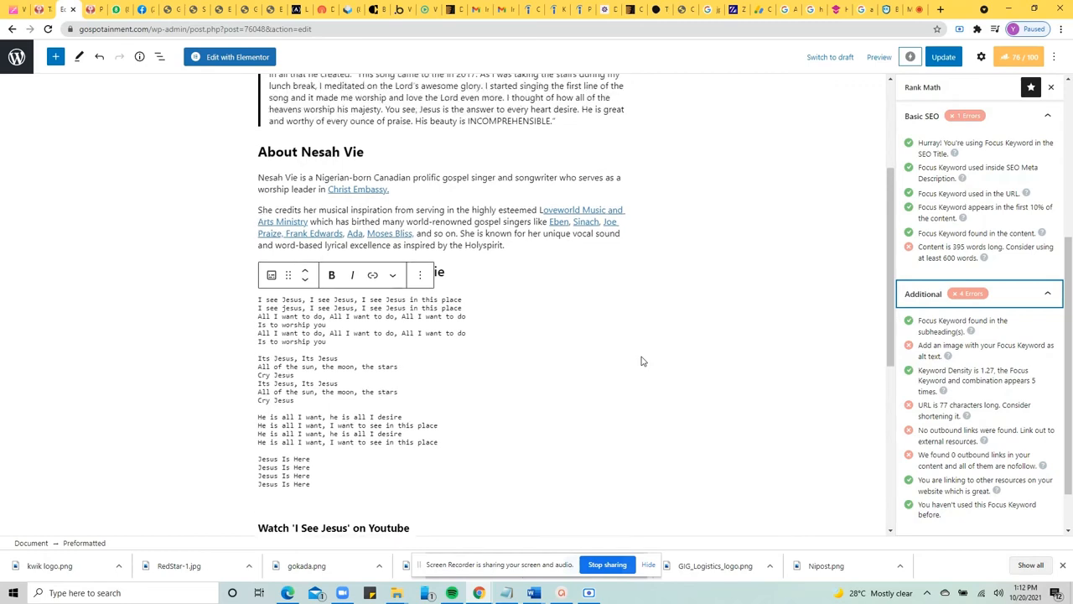
scroll(643, 361, "down", 3)
scroll(643, 361, "up", 3)
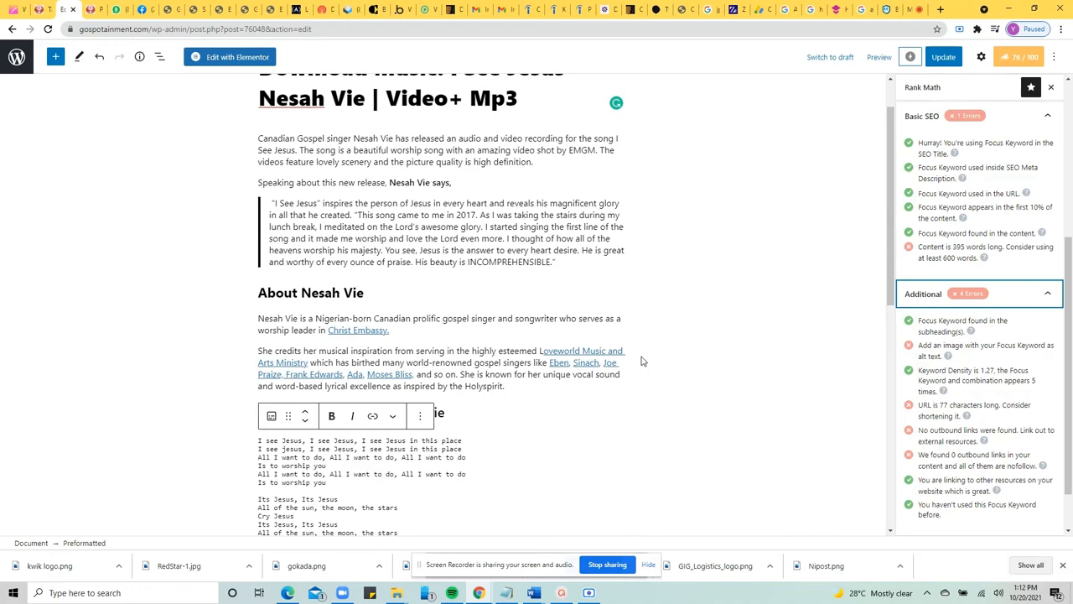
scroll(643, 360, "down", 6)
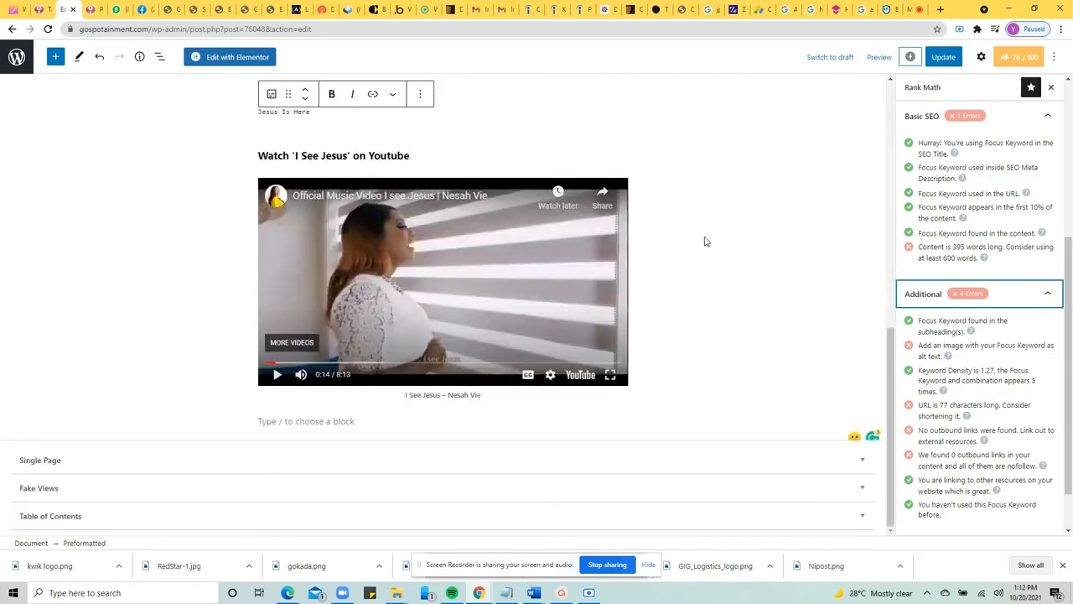
scroll(704, 242, "up", 10)
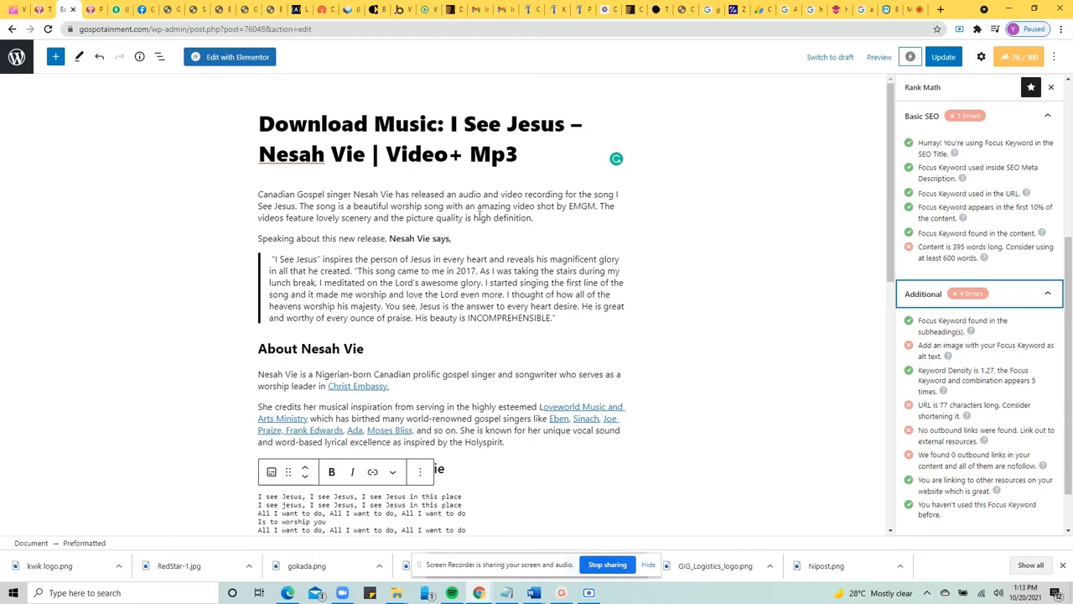
Copy the share link of the embedded "I See Jesus" YouTube video near the end of the post
scroll(591, 272, "down", 3)
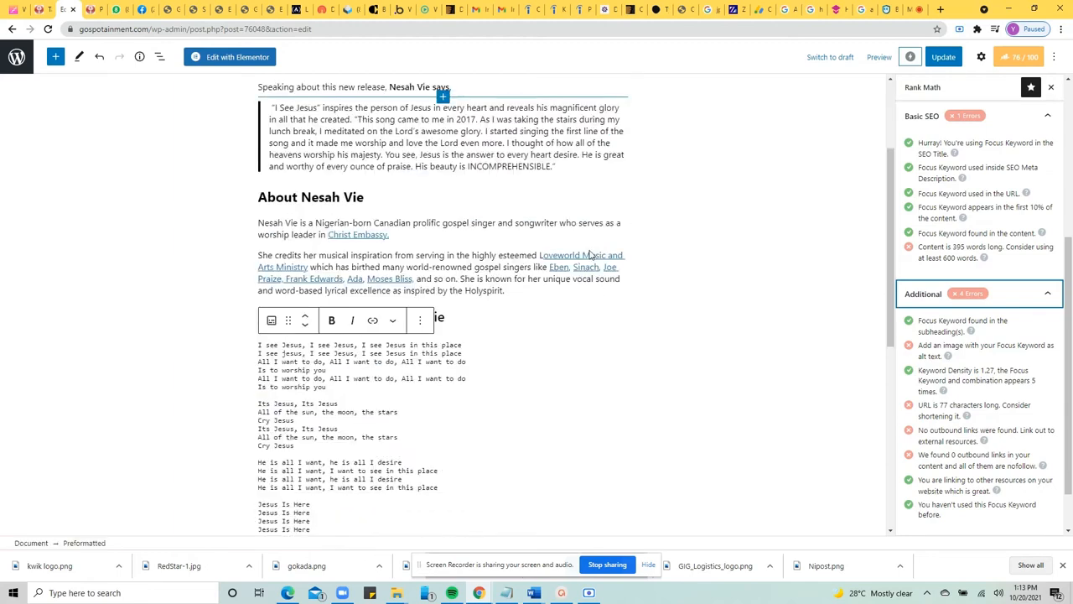
scroll(595, 302, "down", 4)
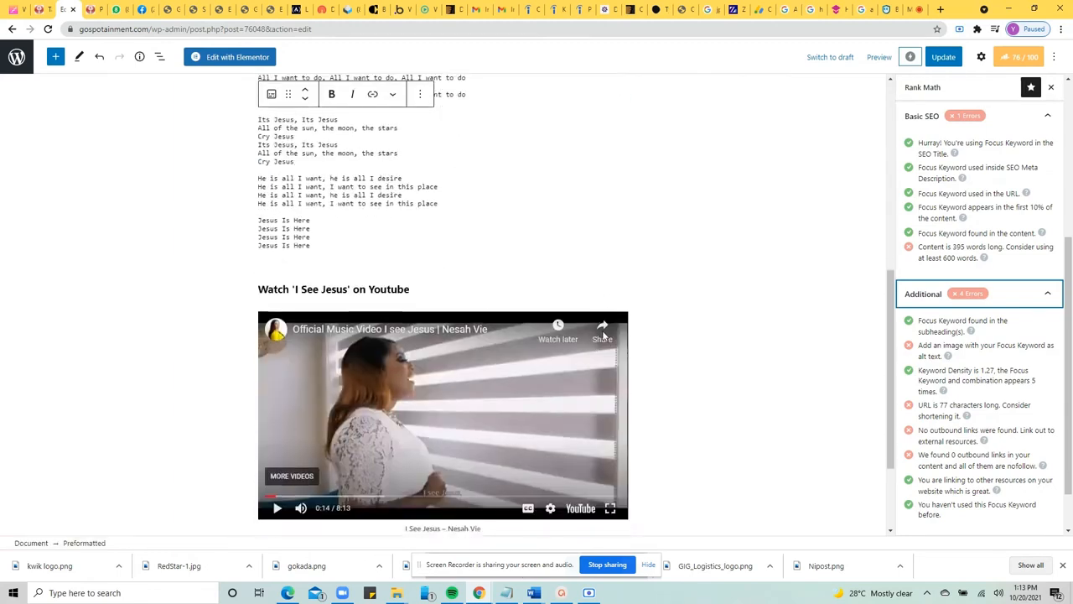
left_click(603, 333)
left_click(602, 333)
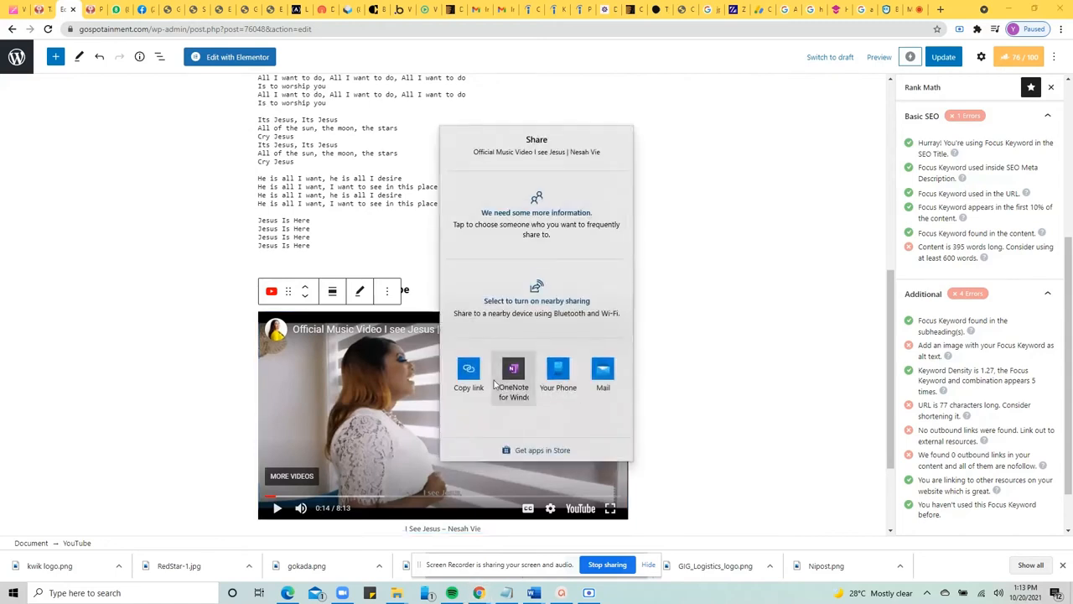
left_click(742, 299)
scroll(742, 299, "up", 7)
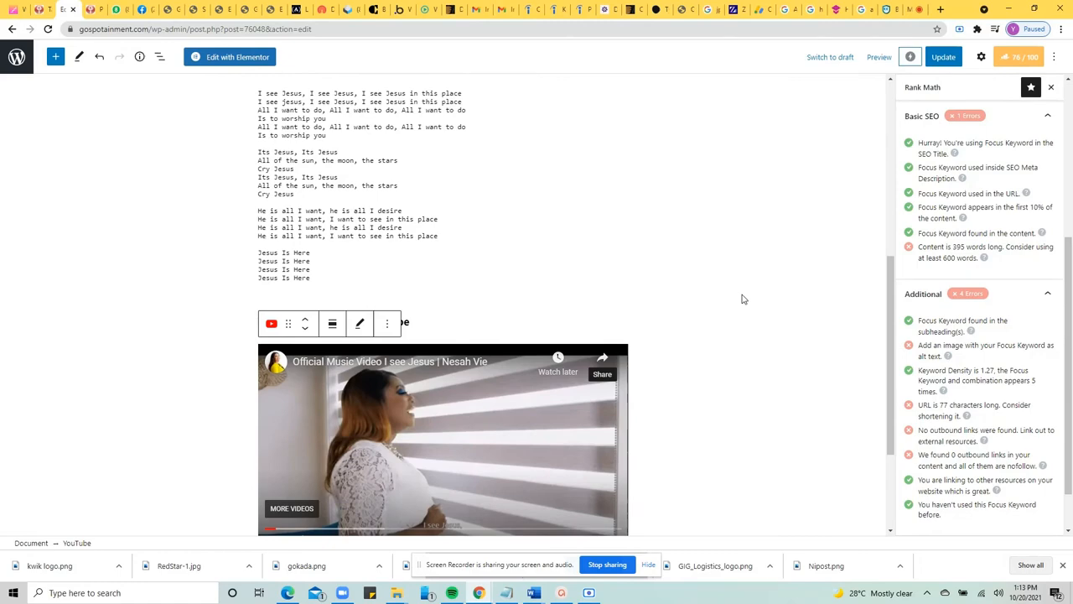
left_click(535, 206)
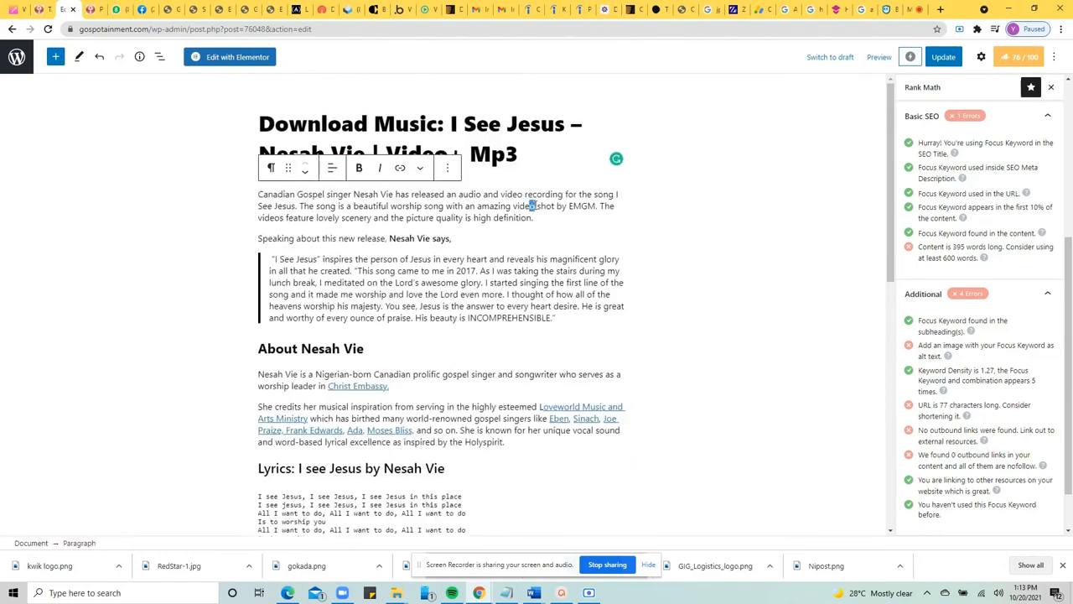
left_click_drag(535, 205, 477, 205)
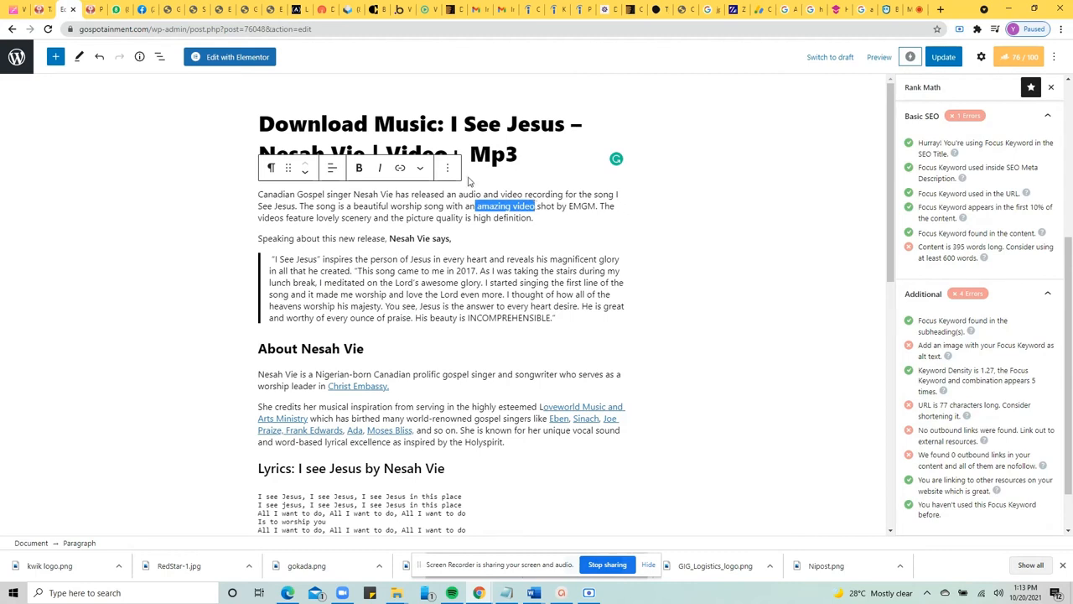
left_click(401, 170)
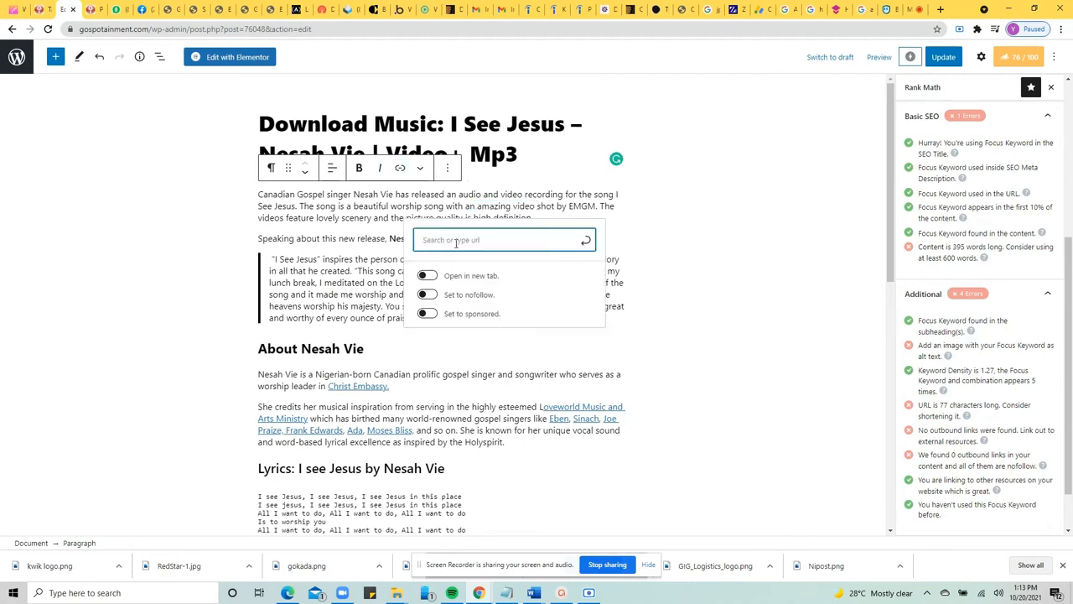
type("https://youtu.be/0SmIL6i3lcM")
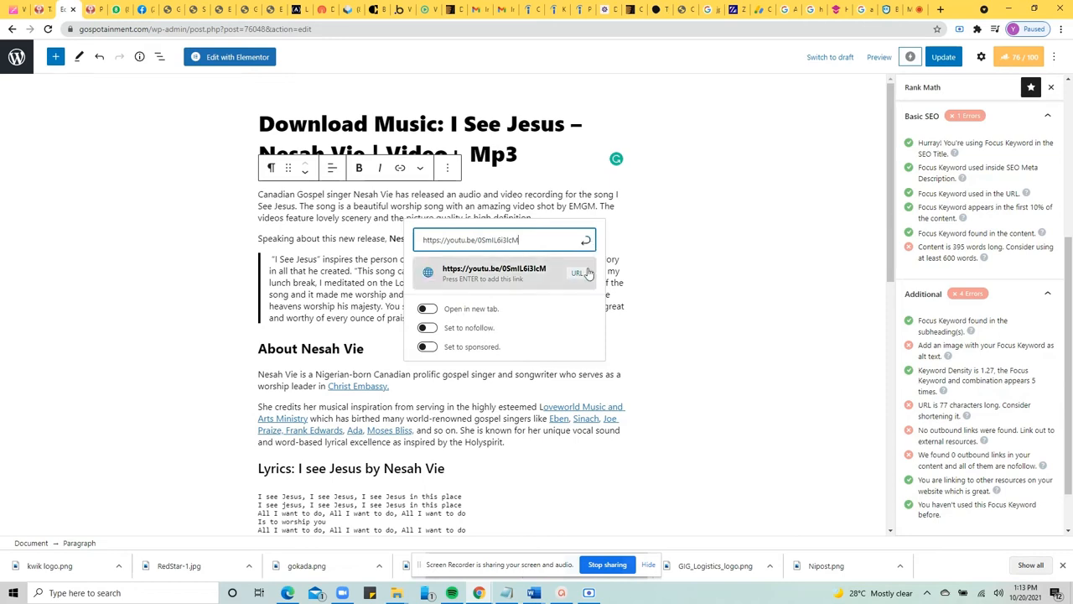
left_click(429, 309)
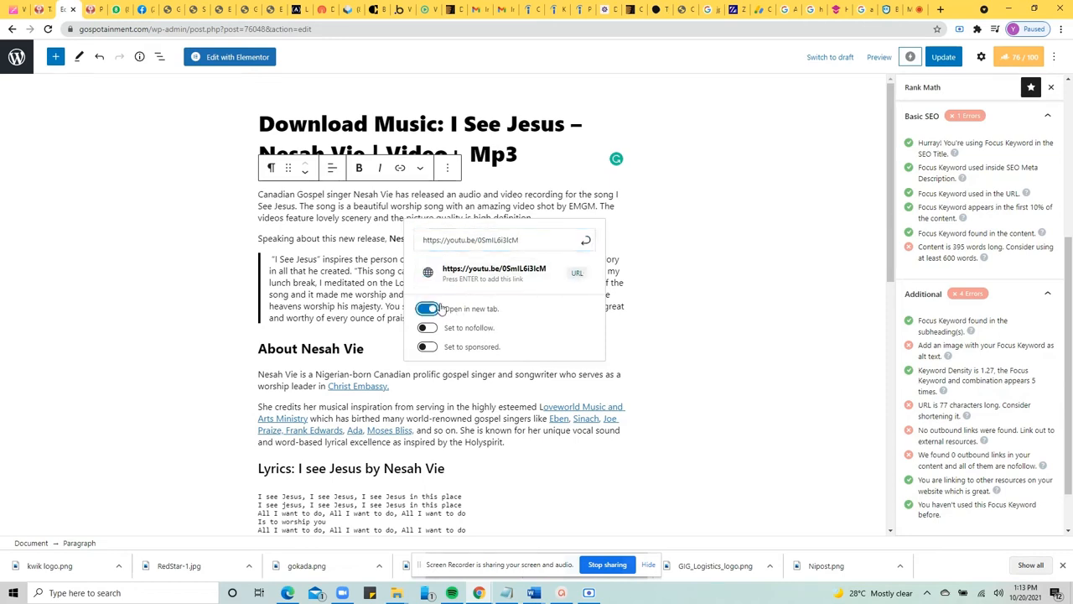
left_click(586, 242)
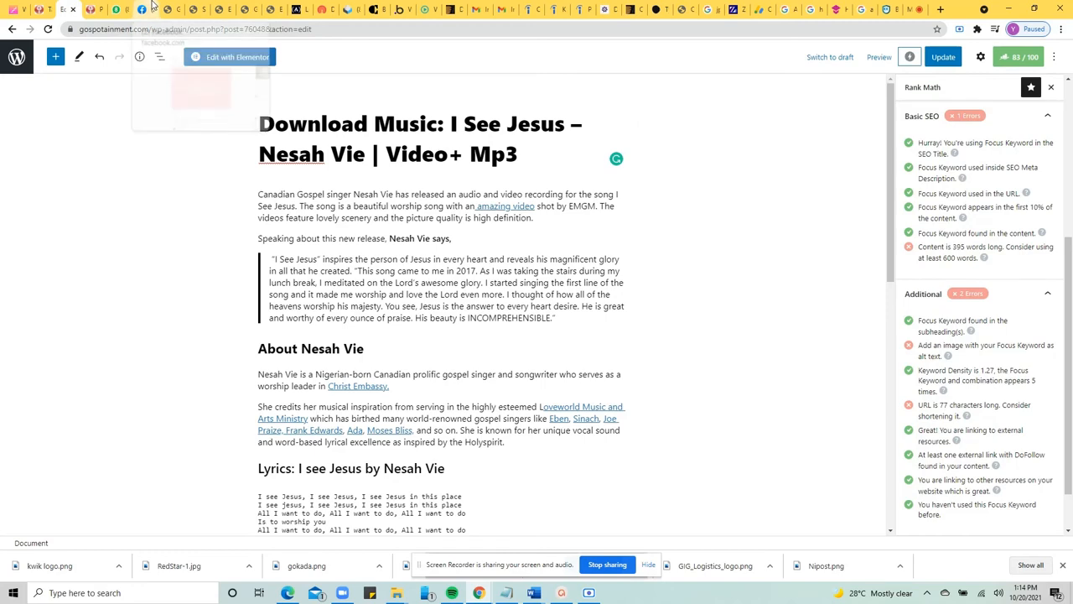
left_click(152, 6)
left_click(128, 52)
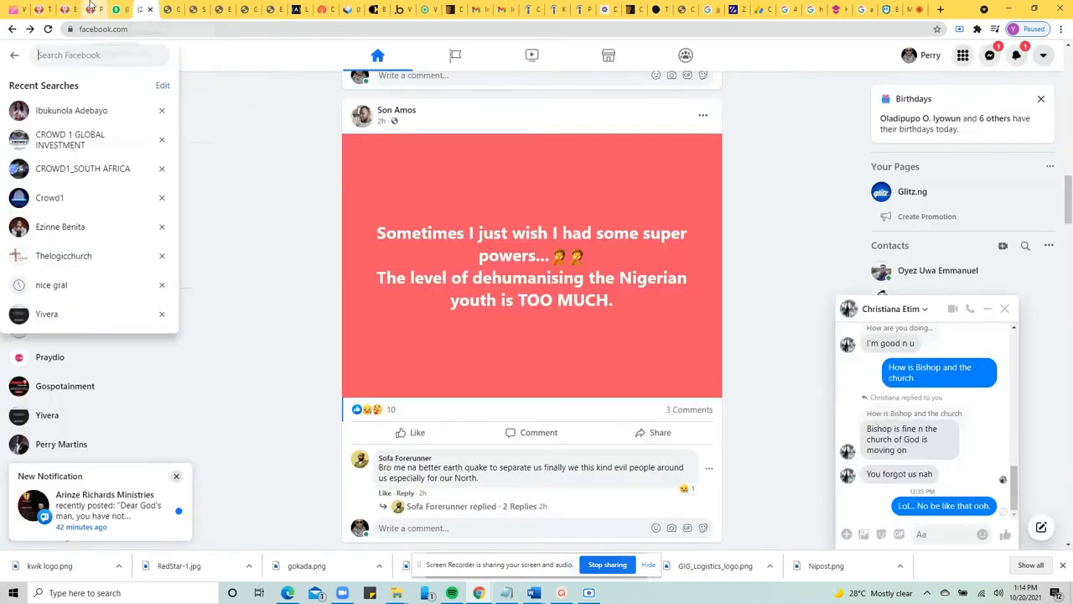
left_click(92, 7)
left_click(65, 9)
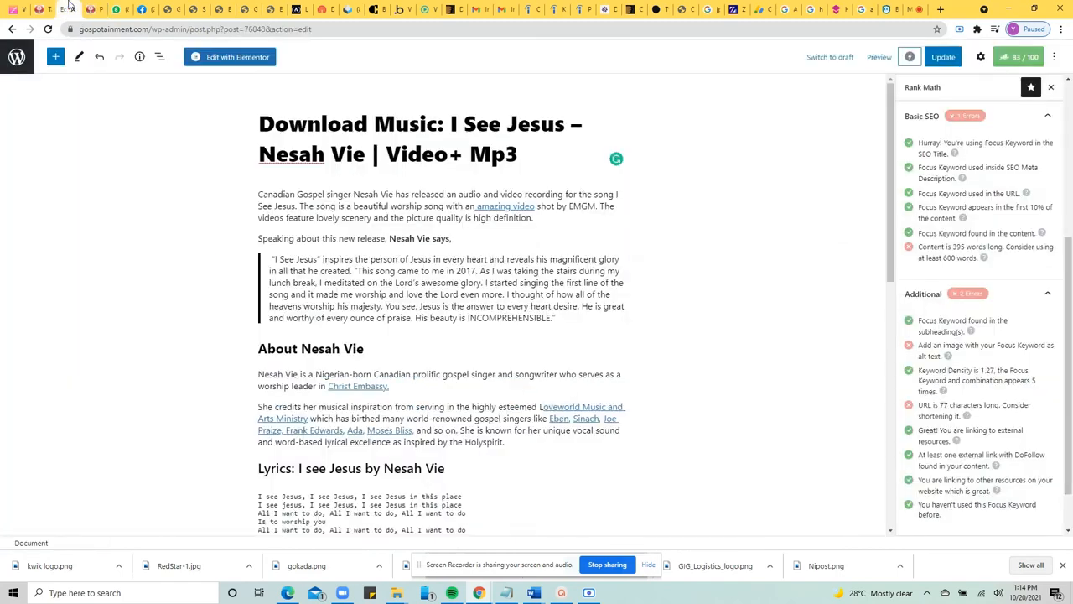
Copy the artist name "Nesah Vie" from the post title
left_click(365, 156)
key("shift+Left")
key("shift+Left")
key("shift+Left")
key("shift+Left")
key("shift+Left")
key("shift+Left")
key("shift+Left")
key("shift+Left")
key("shift+Left")
key("ctrl+c")
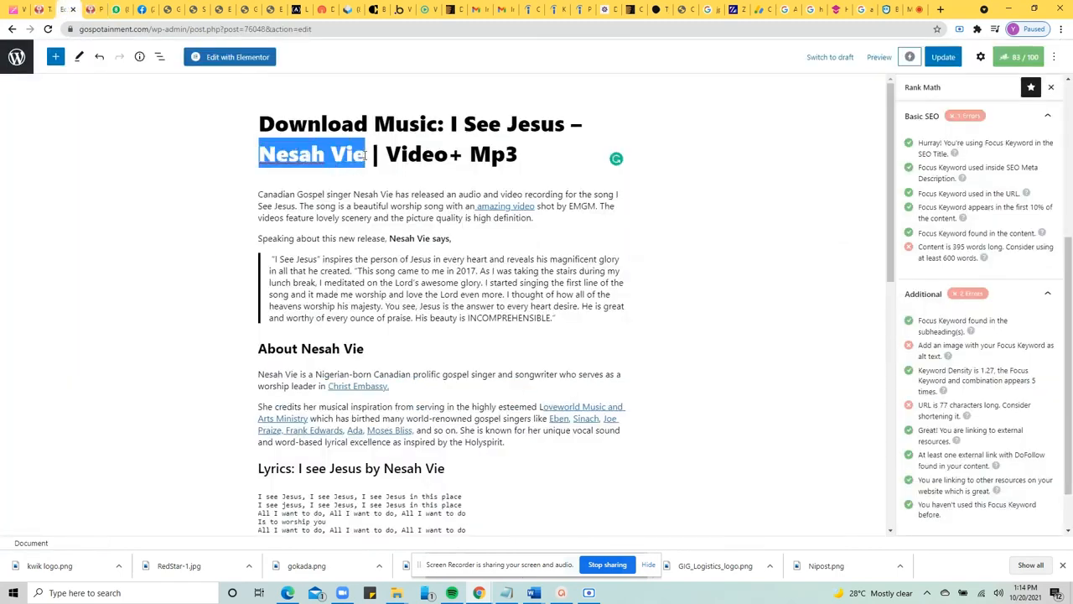
left_click(126, 8)
left_click(142, 9)
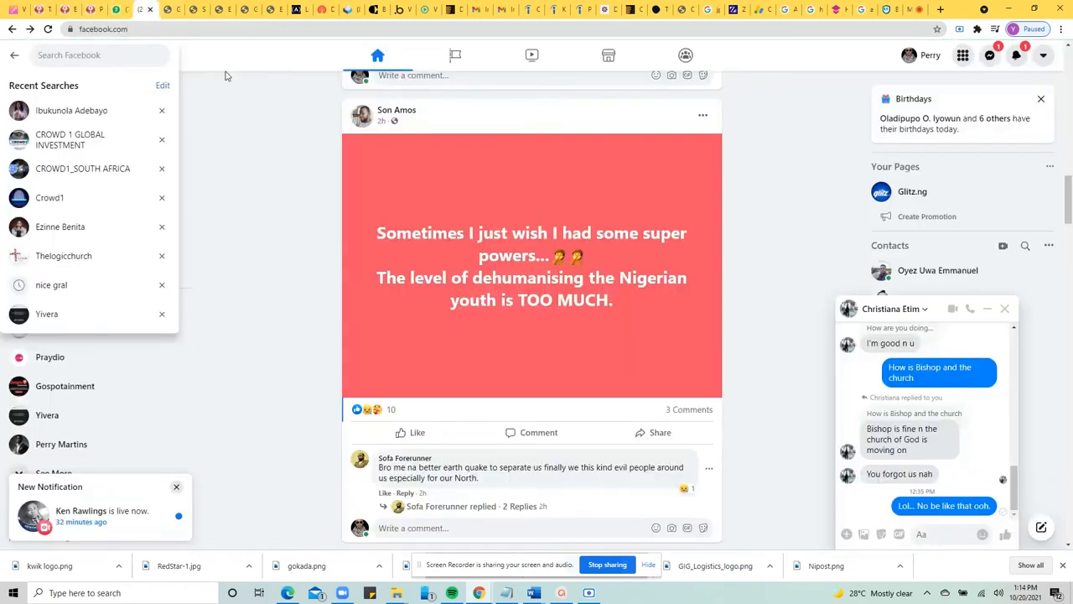
key("ctrl+v")
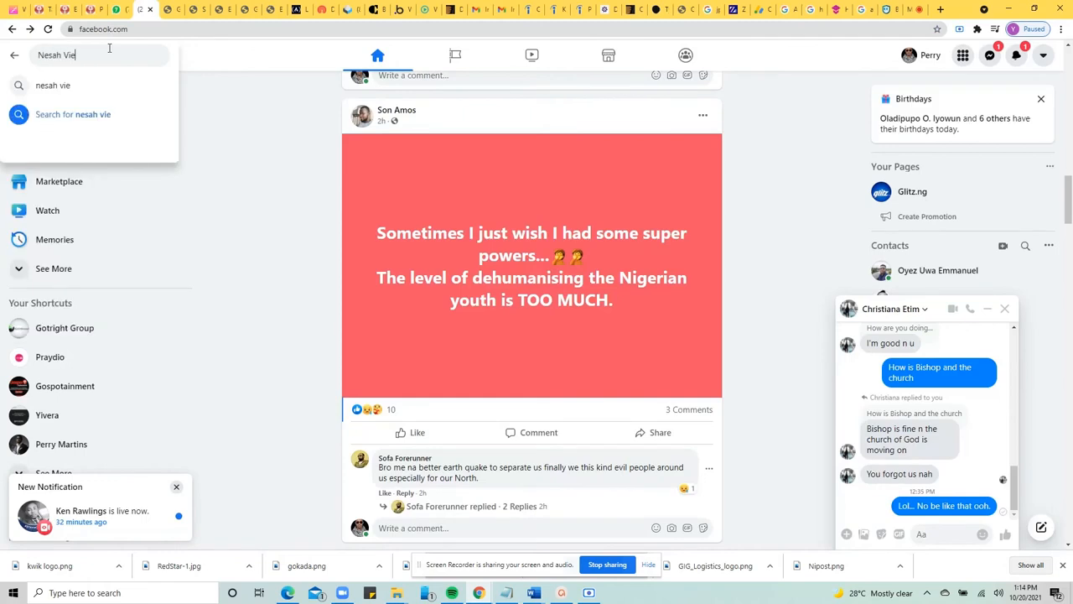
key("Return")
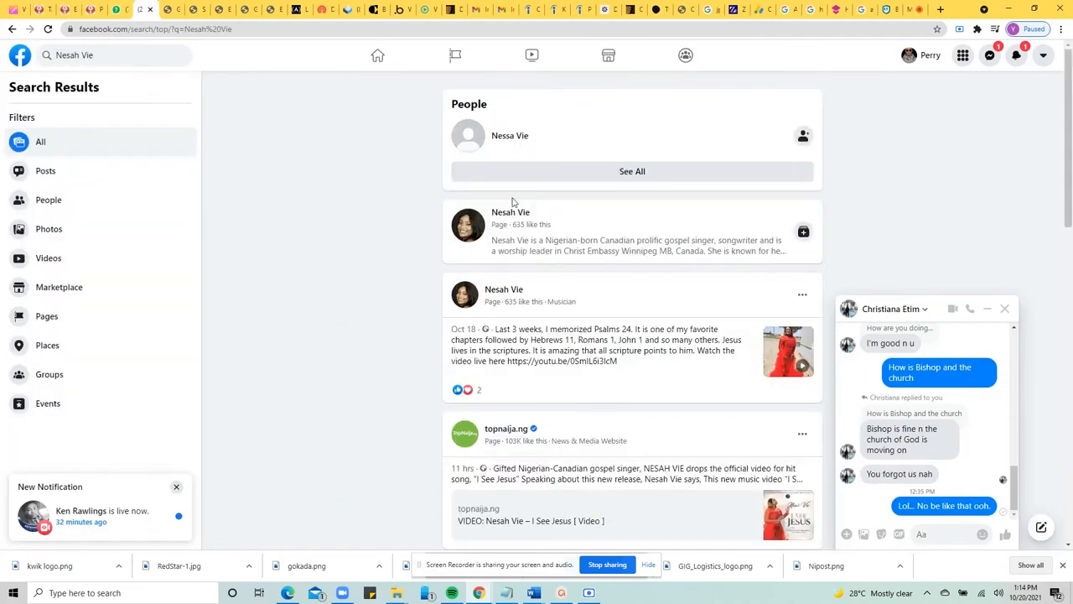
Open the Nesah Vie musician page from the Facebook results and copy its page address
mouse_move(510, 215)
left_click(510, 213)
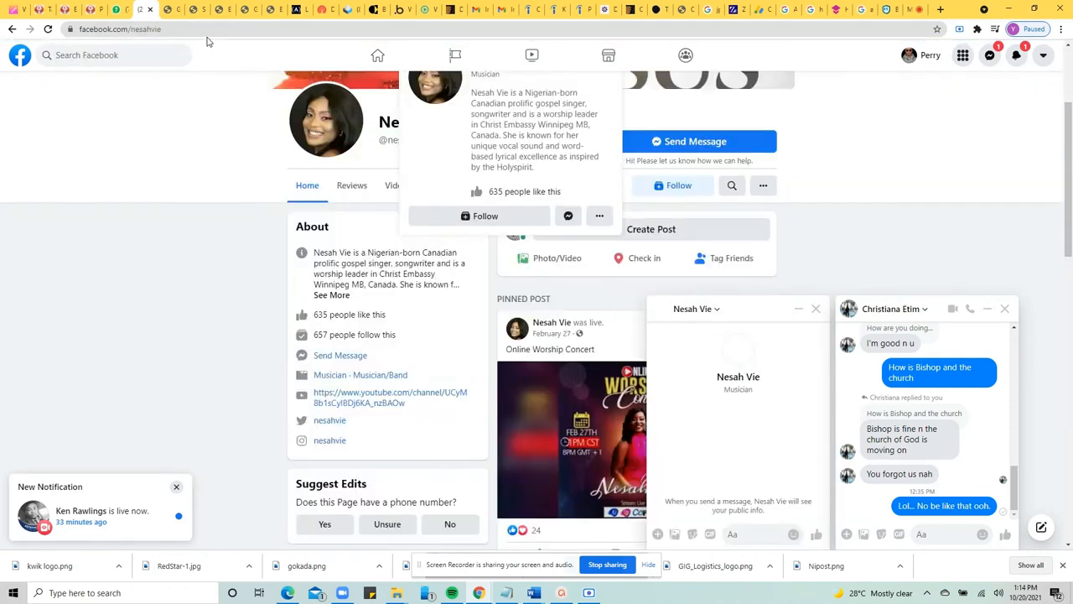
left_click(198, 28)
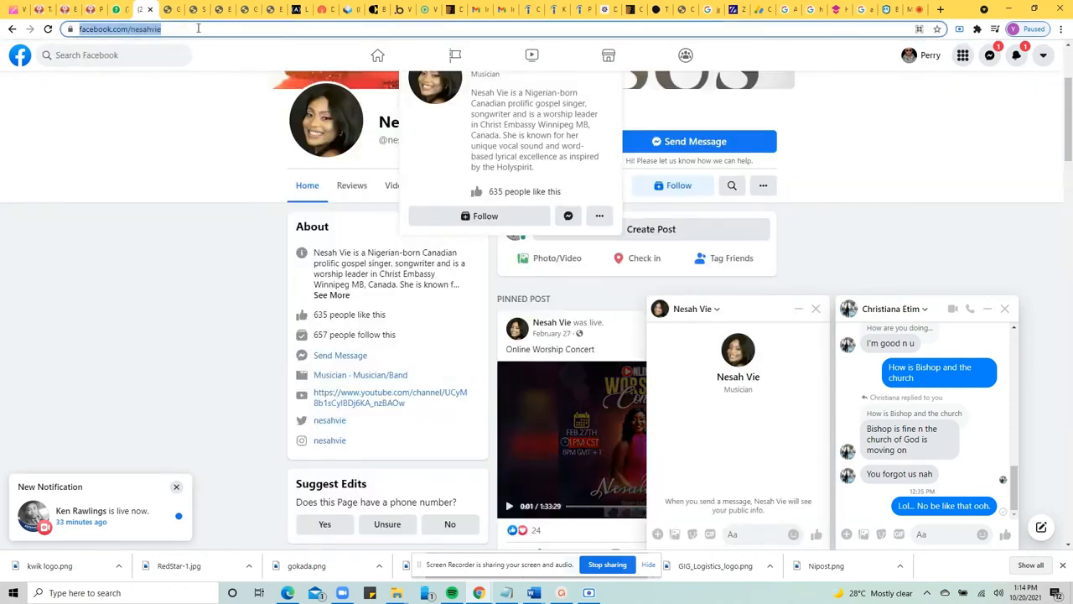
key("ctrl+v")
key("ctrl+z")
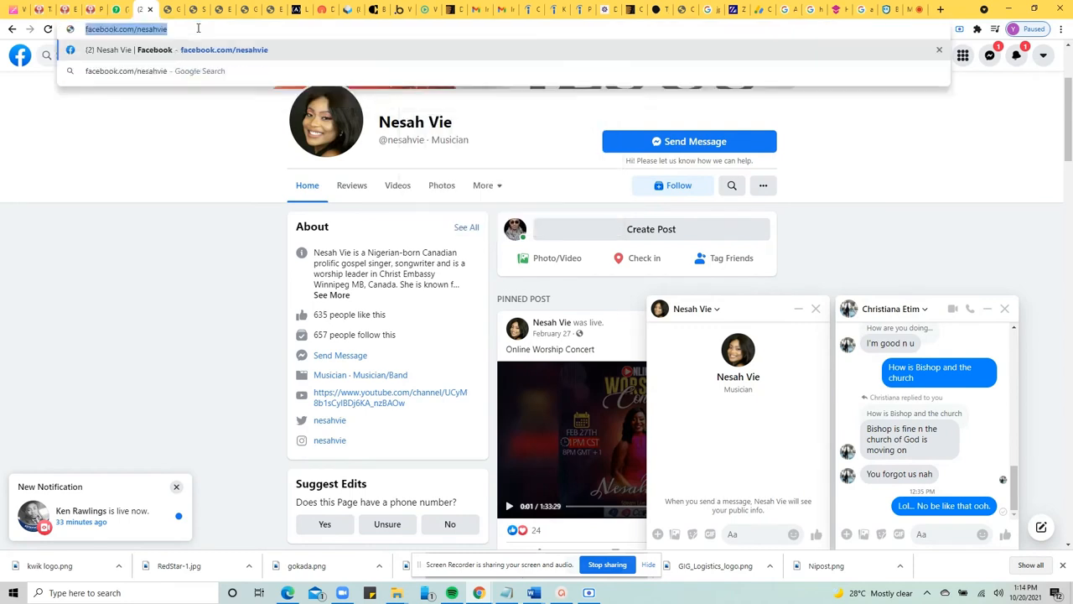
right_click(198, 28)
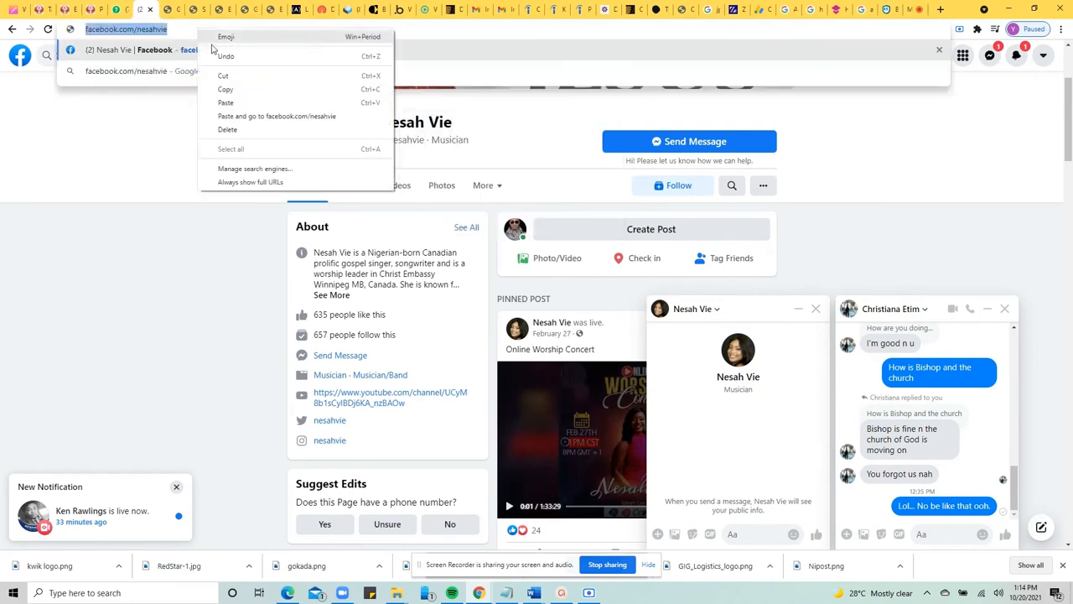
left_click(236, 89)
Return to the music post in the WordPress editor and add a paragraph "Connect with Nesah Vie" below the YouTube video
left_click(89, 8)
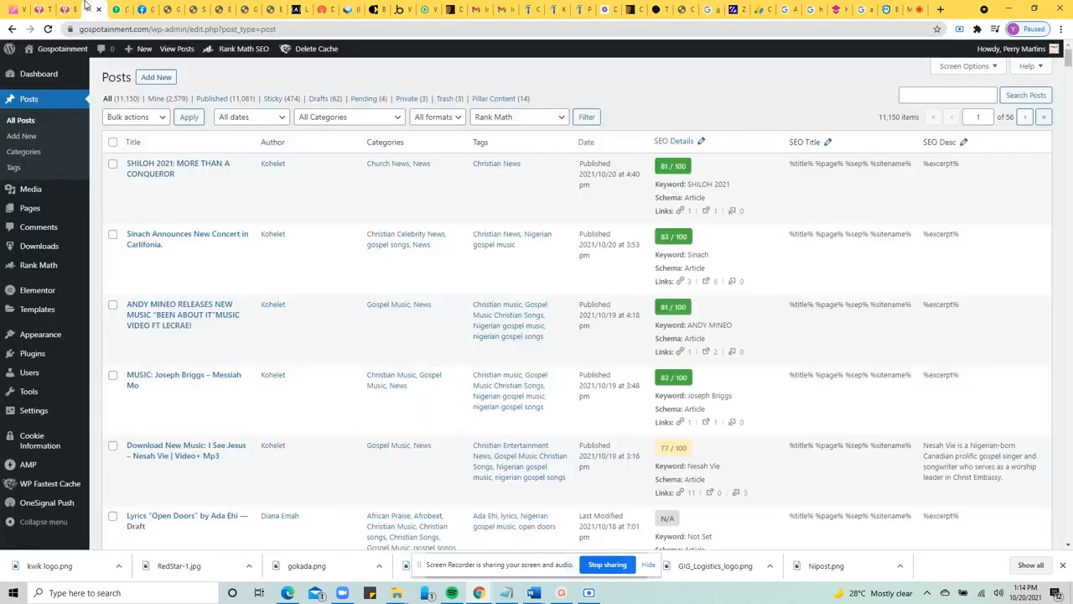
left_click(66, 8)
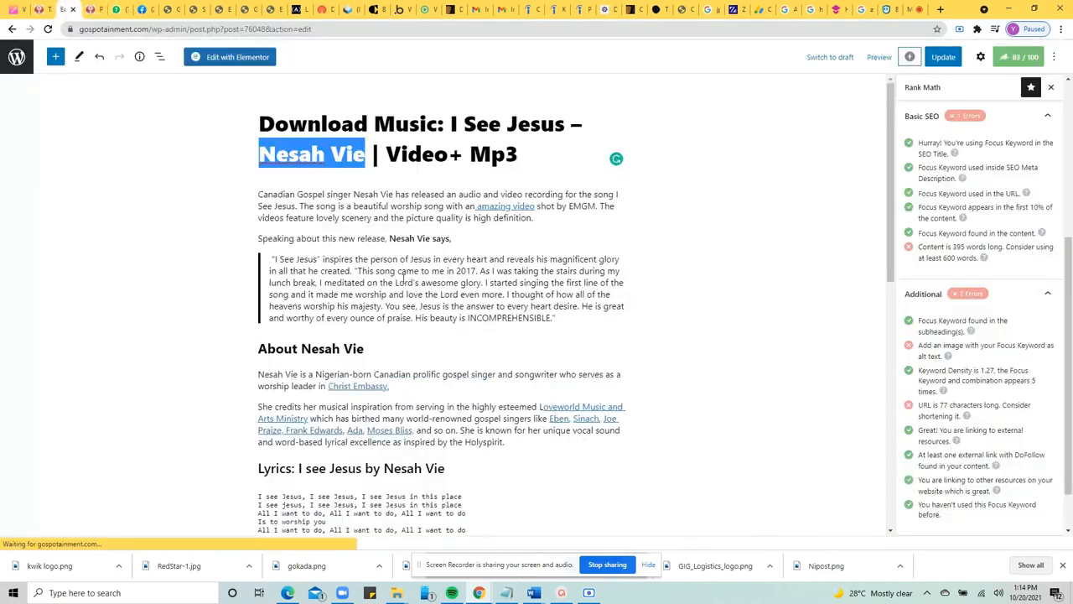
scroll(441, 362, "down", 3)
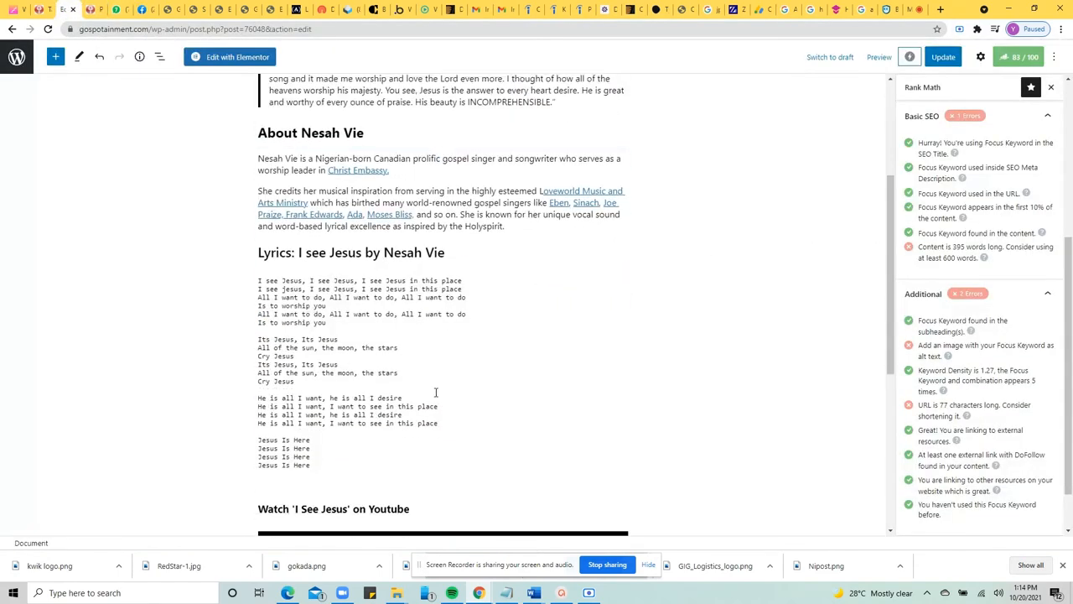
scroll(433, 399, "down", 4)
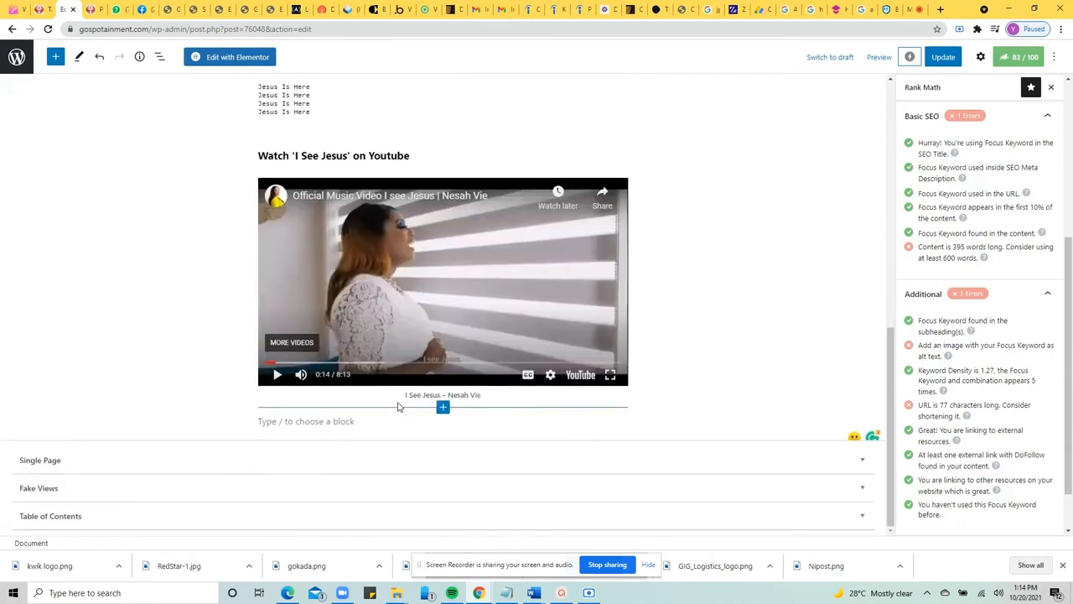
left_click(442, 407)
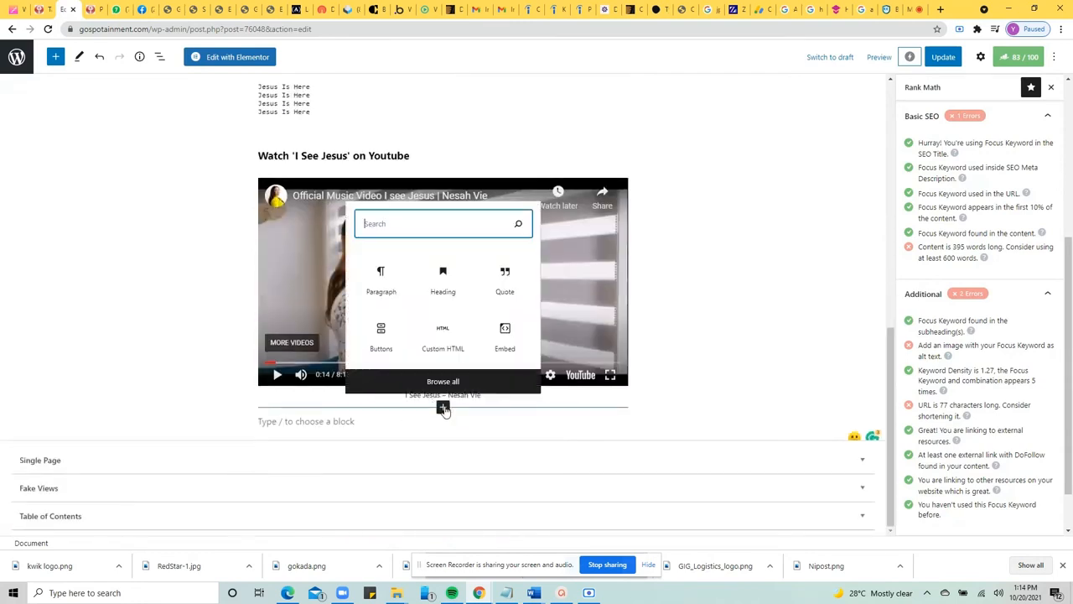
left_click(391, 289)
type("Cio")
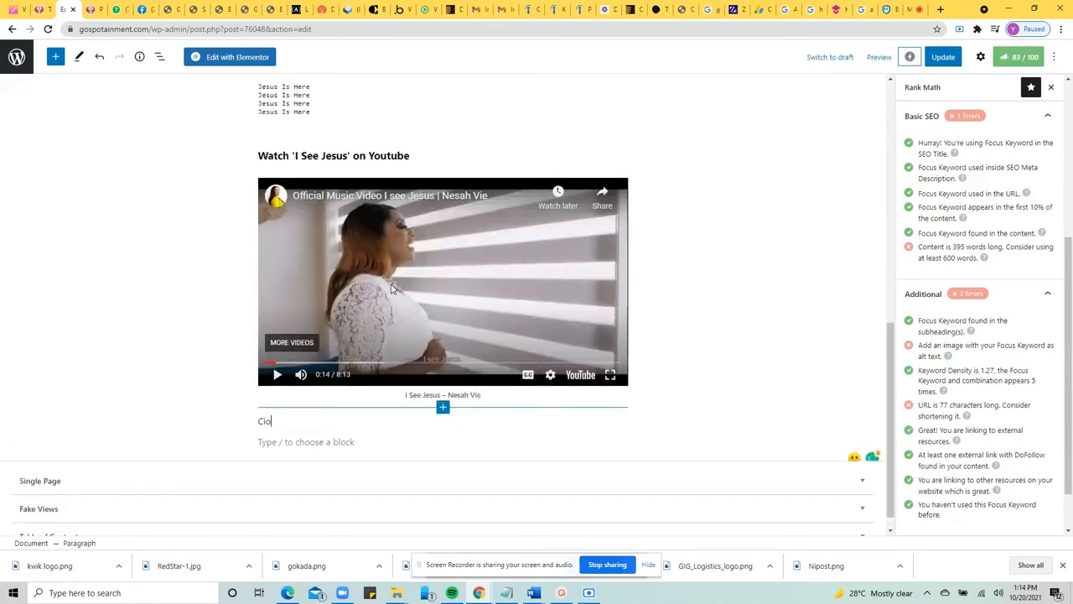
type("onnect with the")
key("BackSpace")
key("BackSpace")
type("Nesah Vie")
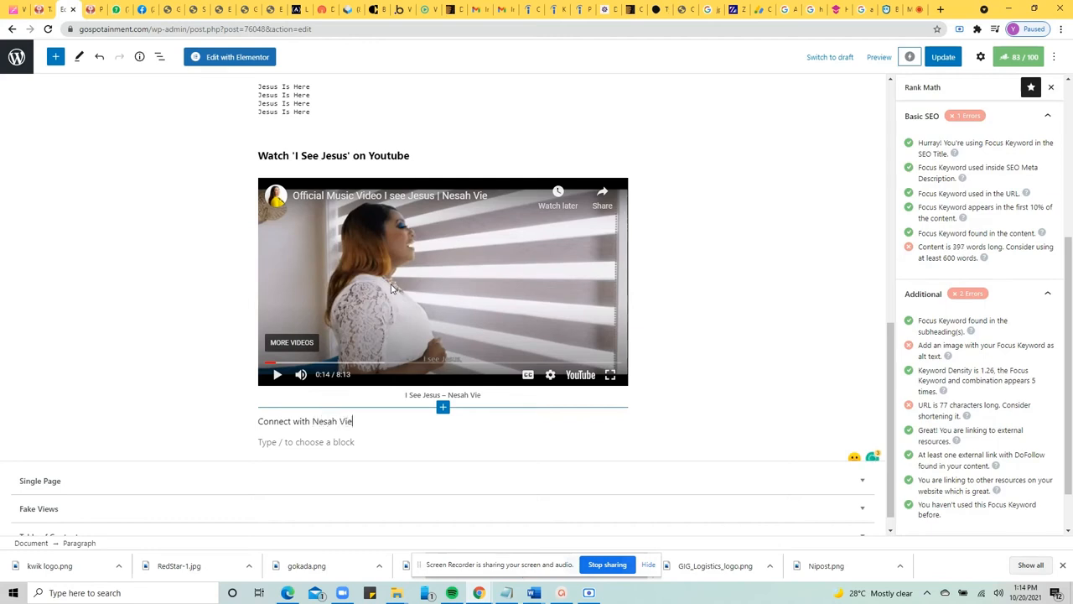
Add a line reading "Facebook: Nesah Vie" beneath the "Connect with Nesah Vie" paragraph
key("Return")
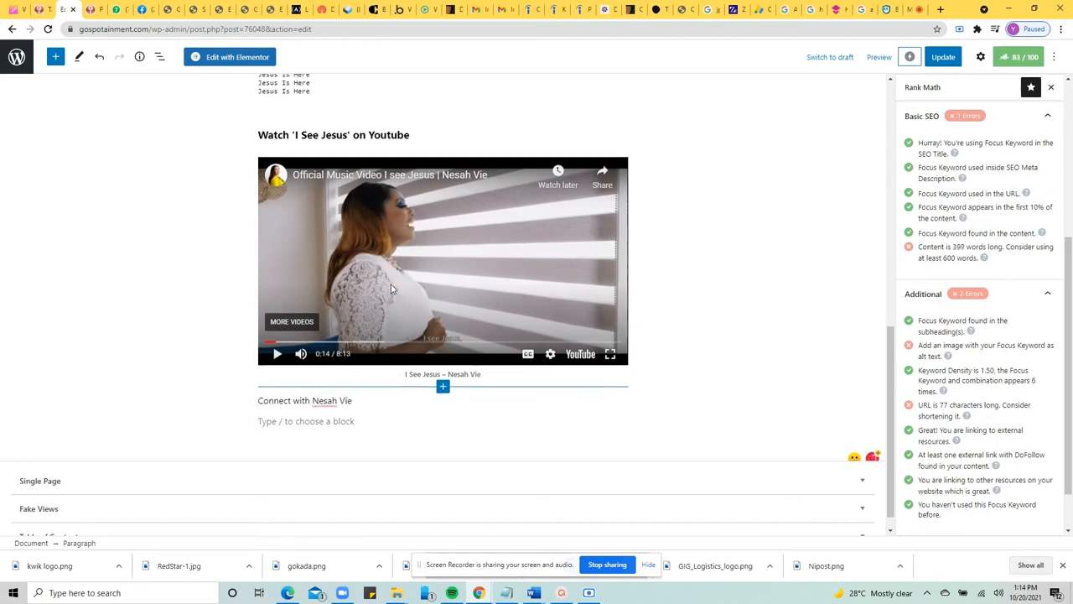
type("FAc")
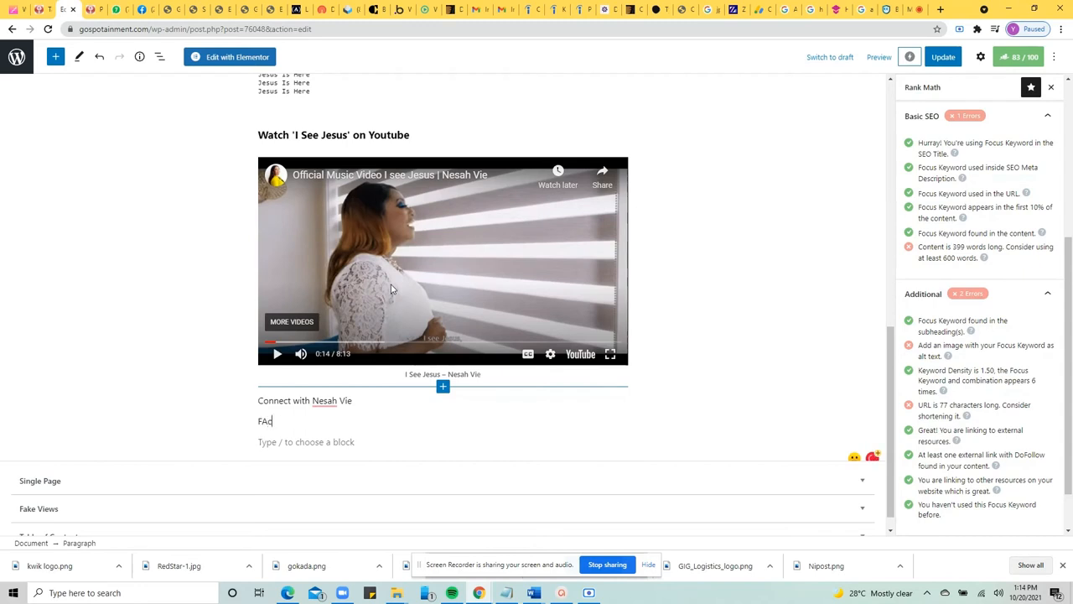
type("ebook: ")
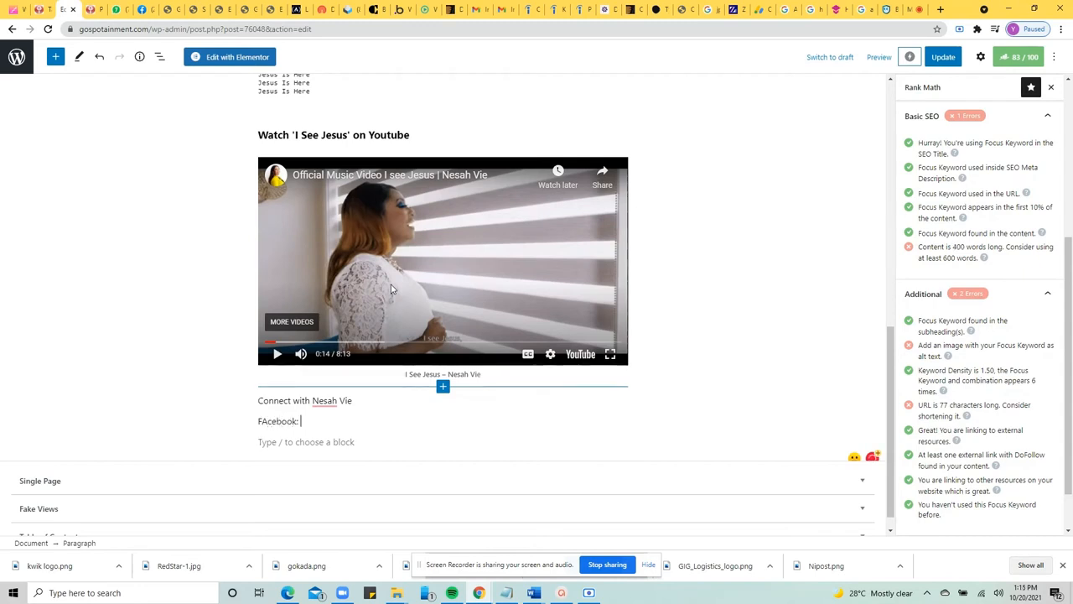
type("Nesah Vie")
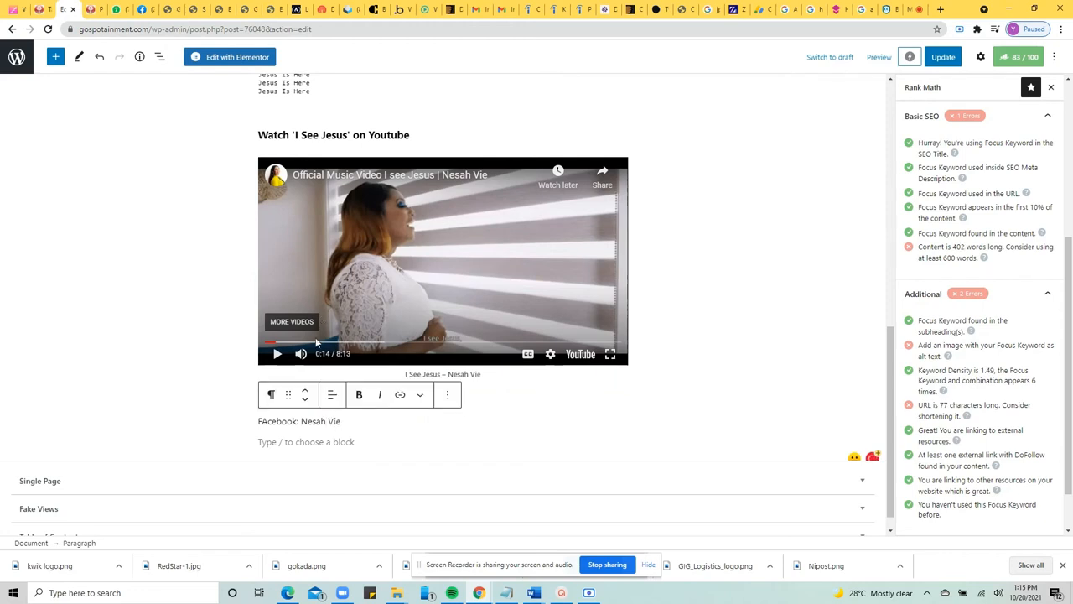
left_click(270, 422)
key("BackSpace")
type("a")
Try to link "Nesah Vie" in the Facebook line to facebook.com/nesahvie
left_click(338, 421)
key("Right")
key("shift+Left")
key("shift+Left")
key("shift+Left")
key("shift+Left")
key("shift+Left")
key("shift+Left")
key("shift+Left")
key("shift+Left")
key("shift+Left")
left_click(401, 395)
key("ctrl+v")
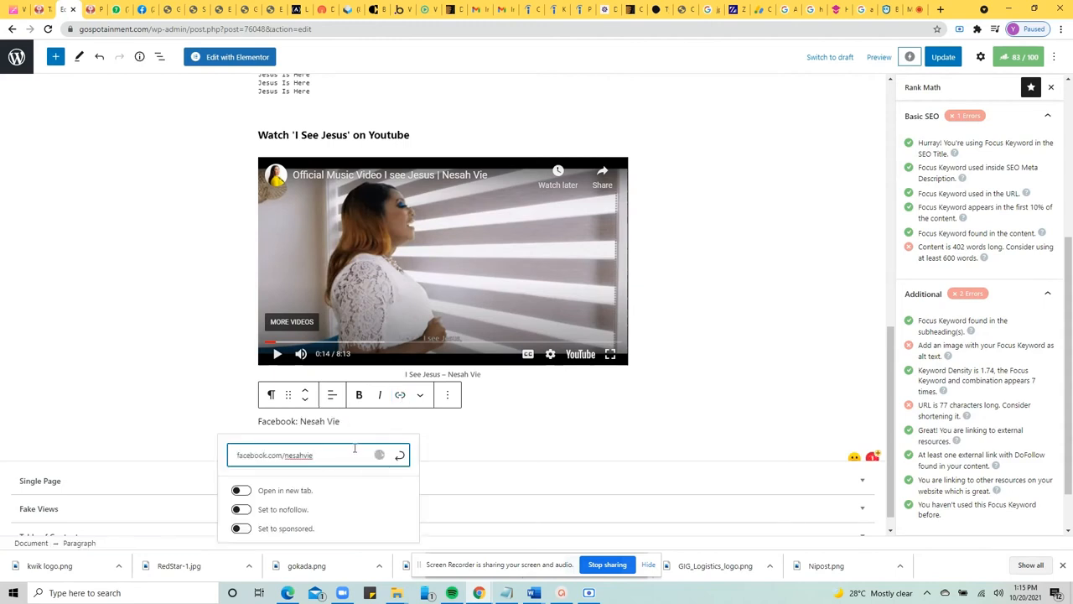
left_click(399, 456)
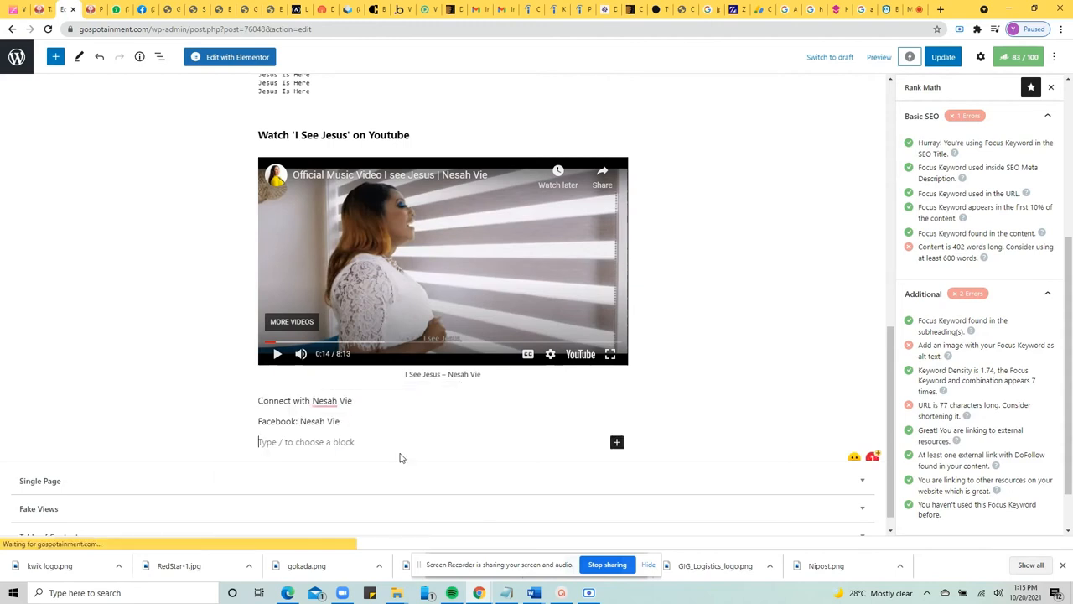
Link "Nesah Vie" in the Facebook line to facebook.com/nesahvie and set it to open in a new tab
left_click(349, 421)
key("shift+Left")
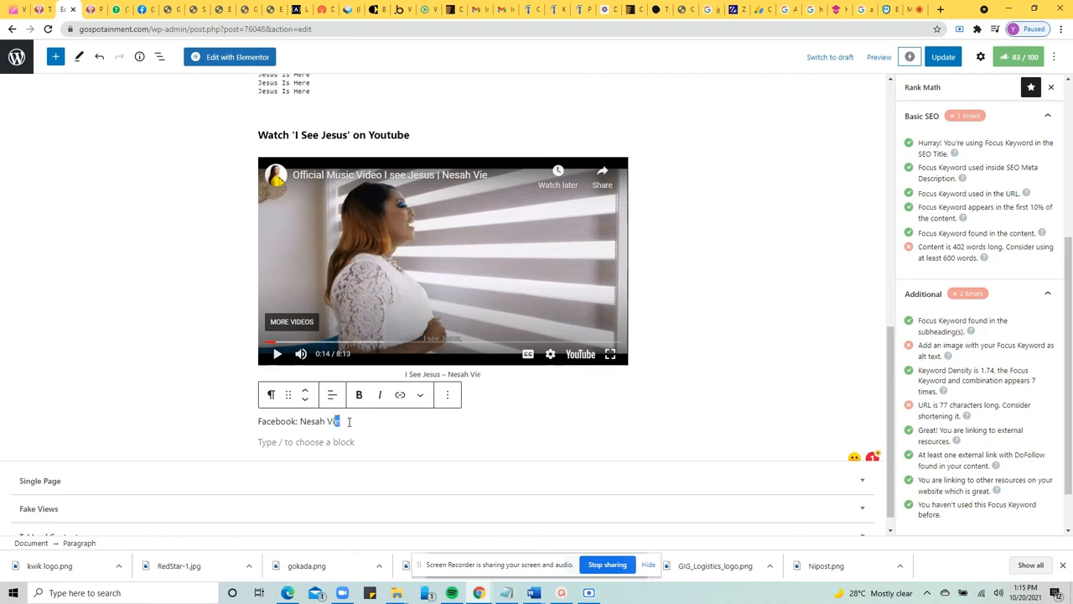
key("shift+Left")
key("shift+Left")
key("shift+Left")
key("shift+Left")
key("shift+Left")
key("shift+Left")
key("shift+Left")
key("shift+Left")
left_click(400, 394)
key("ctrl+v")
left_click(251, 482)
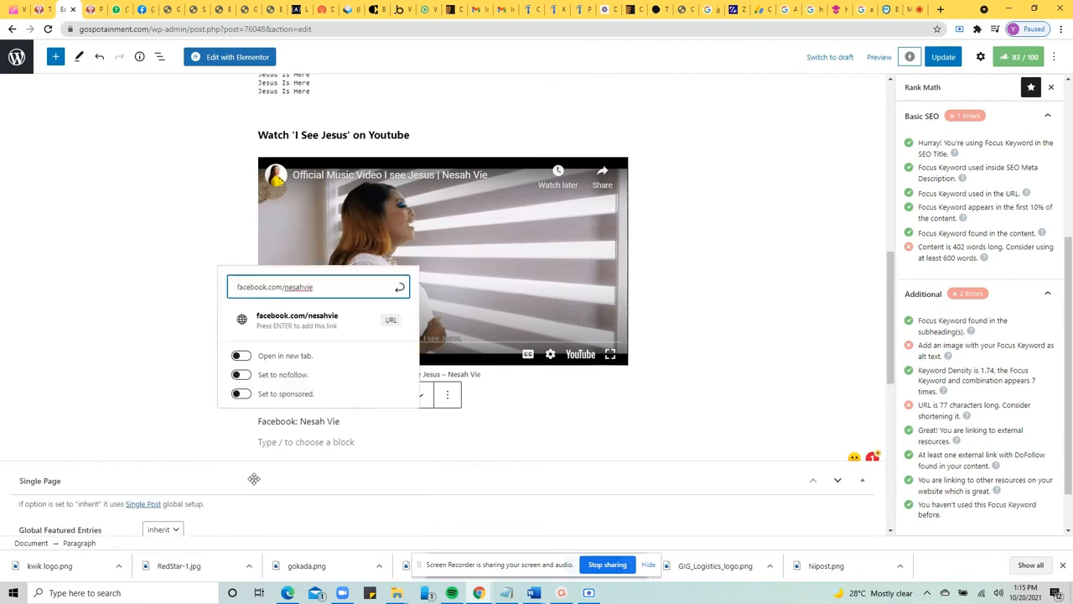
left_click(242, 357)
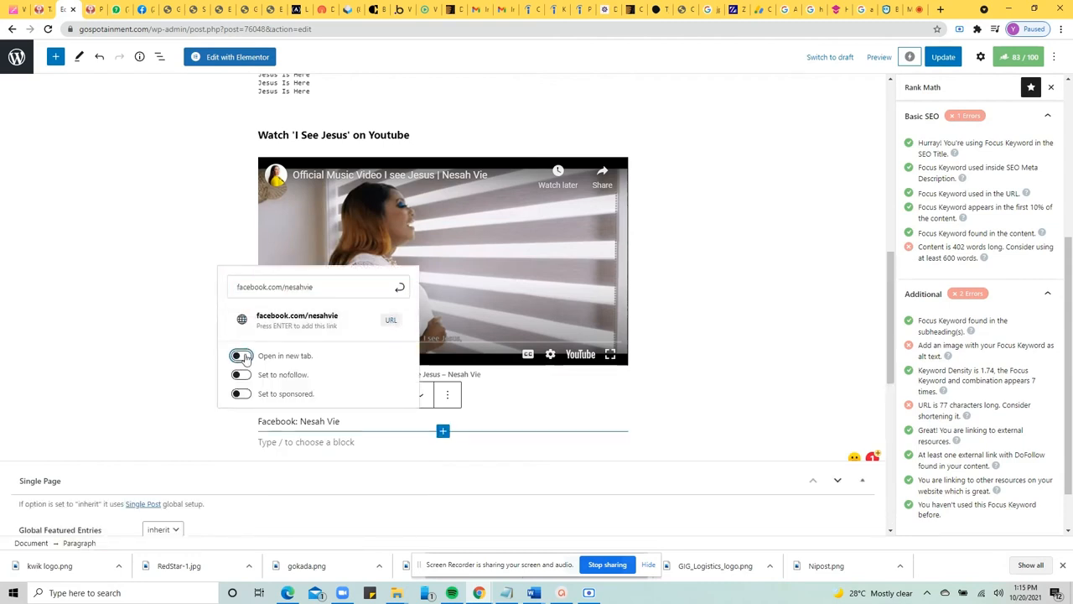
left_click(400, 288)
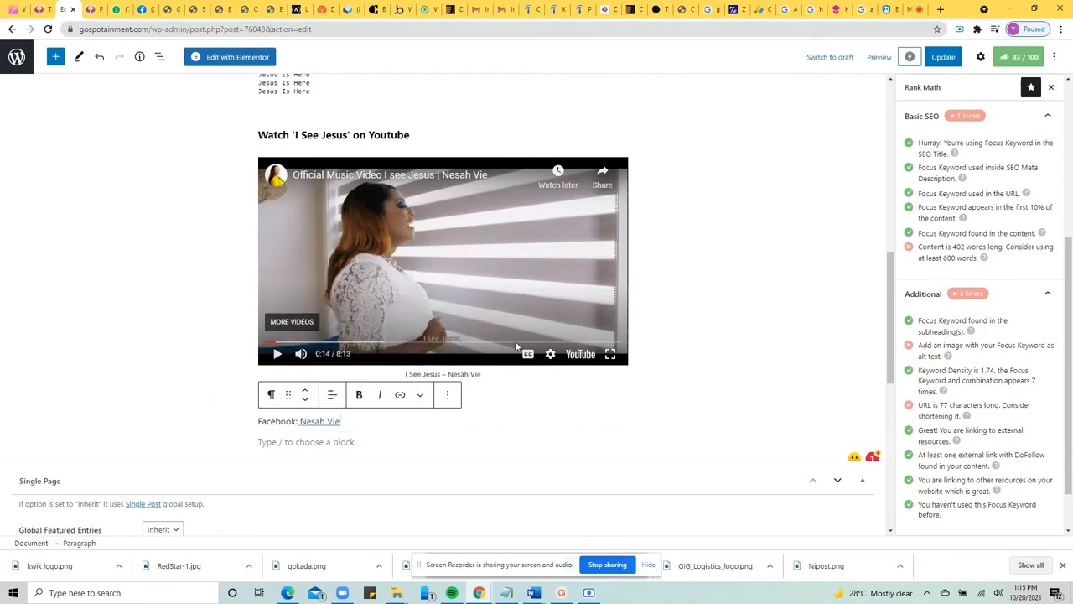
Turn the "Connect with Nesah Vie" paragraph into an H4 heading
scroll(764, 301, "up", 3)
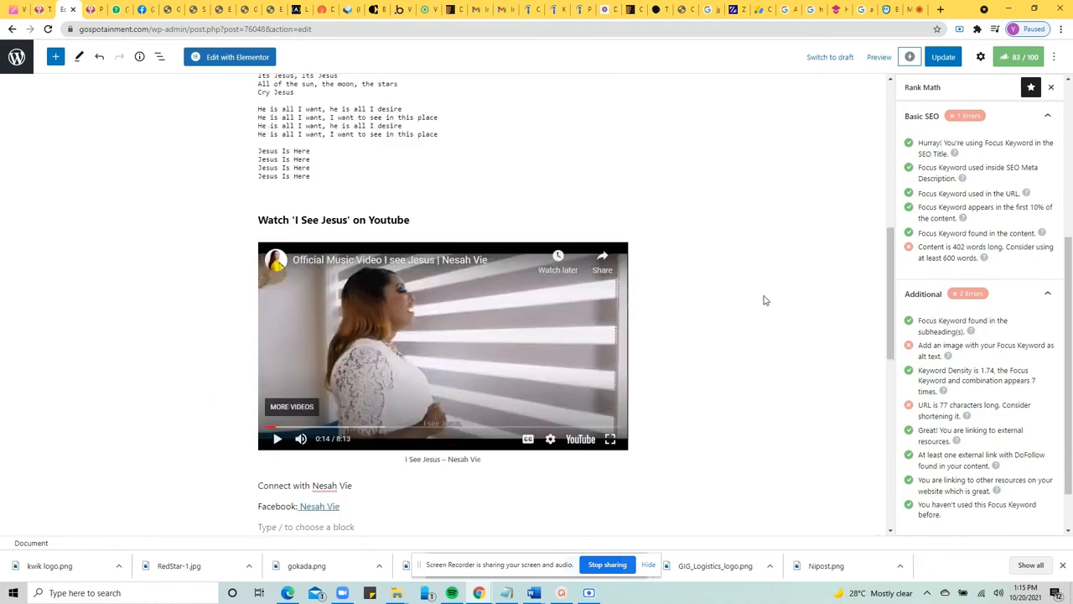
scroll(764, 300, "down", 3)
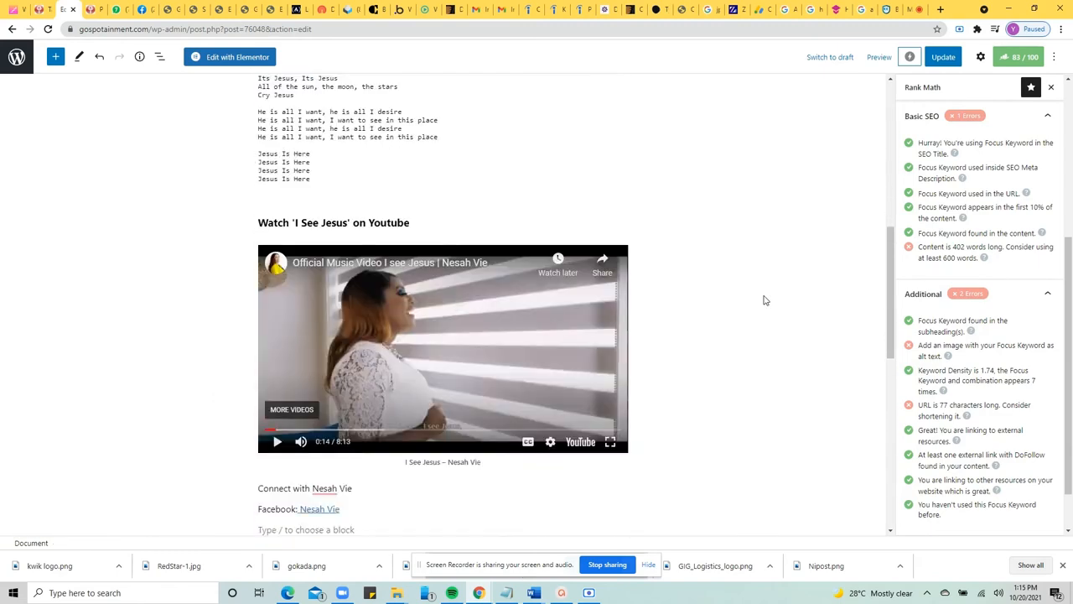
left_click(359, 434)
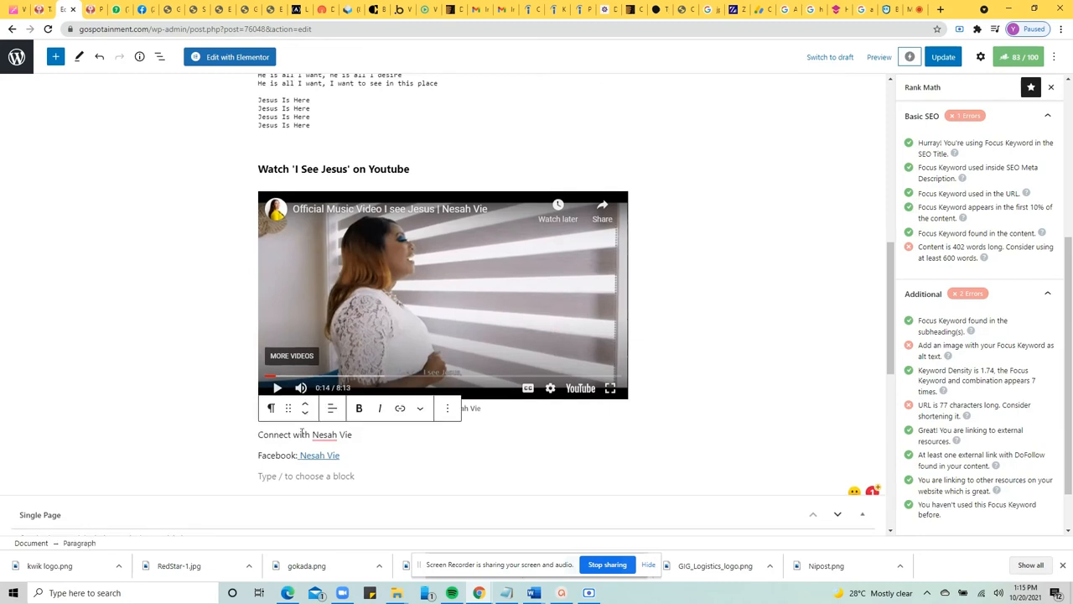
left_click(270, 407)
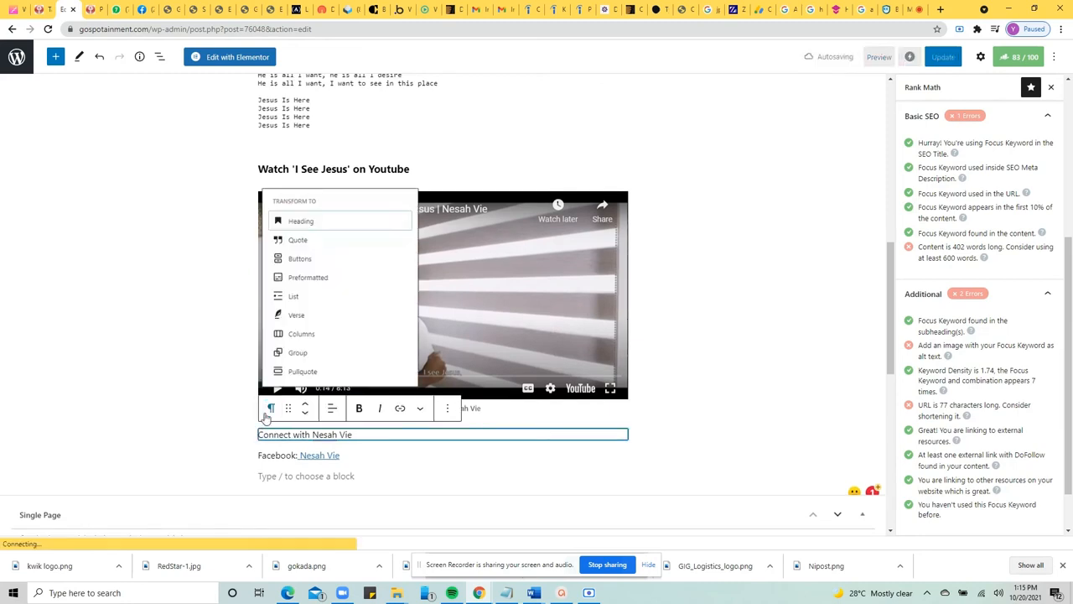
left_click(308, 213)
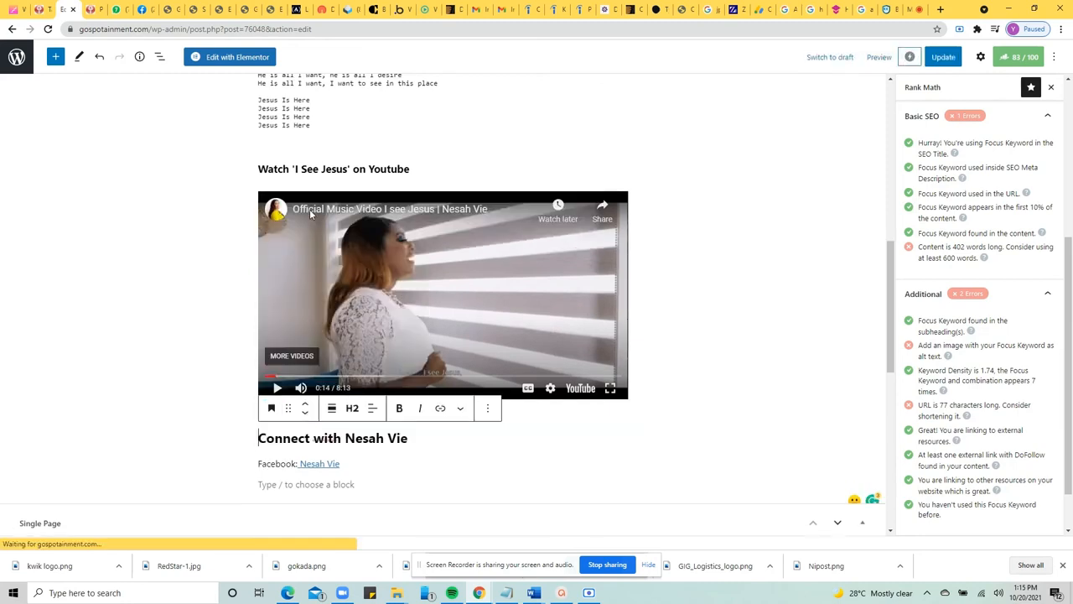
left_click(353, 408)
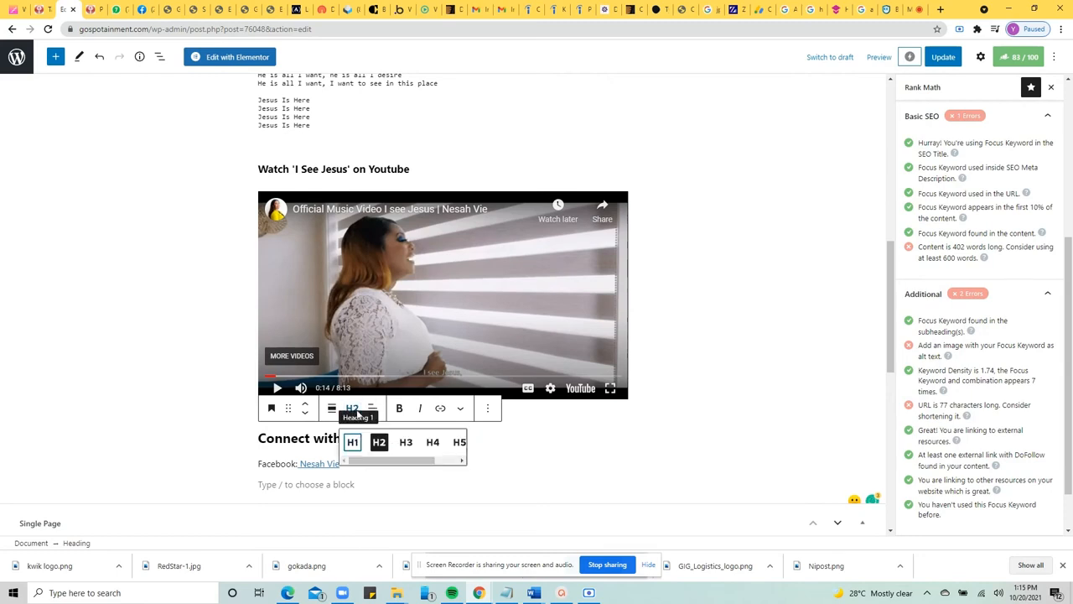
left_click(433, 444)
left_click(704, 367)
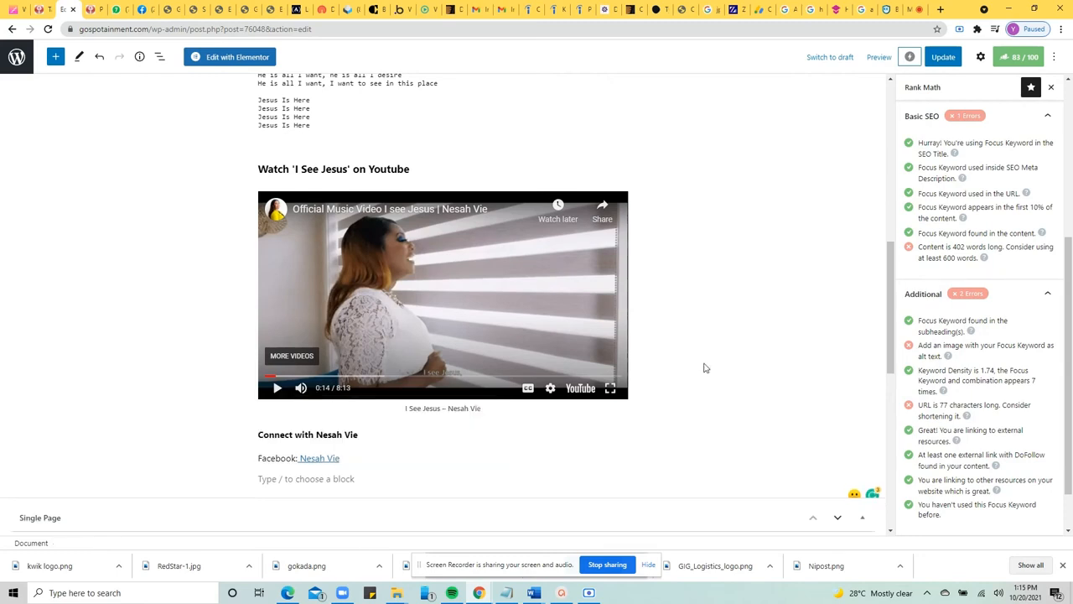
Check the link targets of "Christ Embassy" and "Loveworld Music and Arts Ministry" in the About Nesah Vie section
scroll(705, 367, "up", 5)
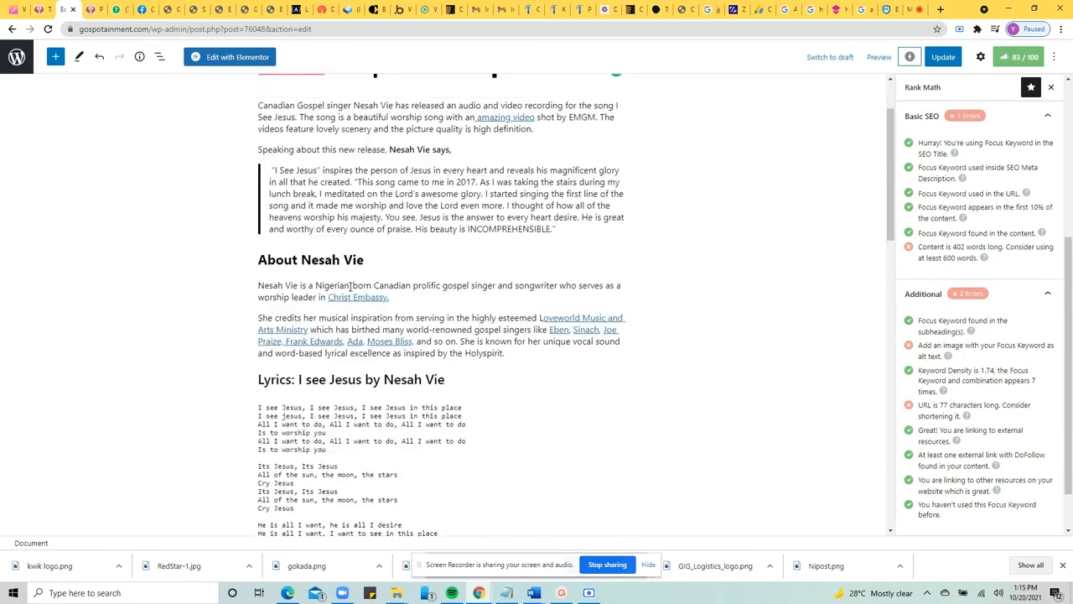
left_click(357, 299)
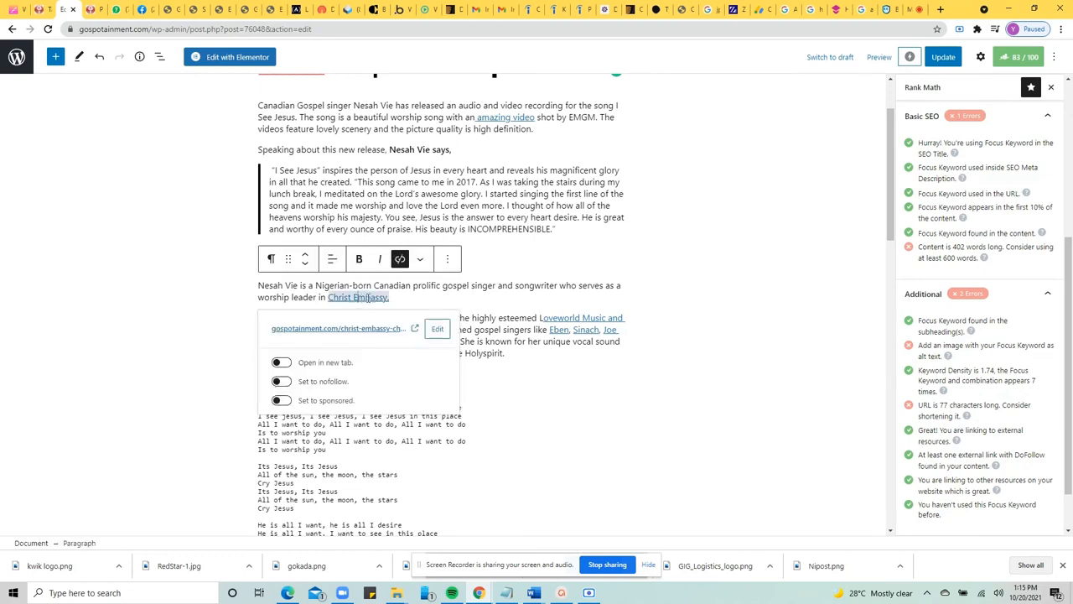
left_click(571, 318)
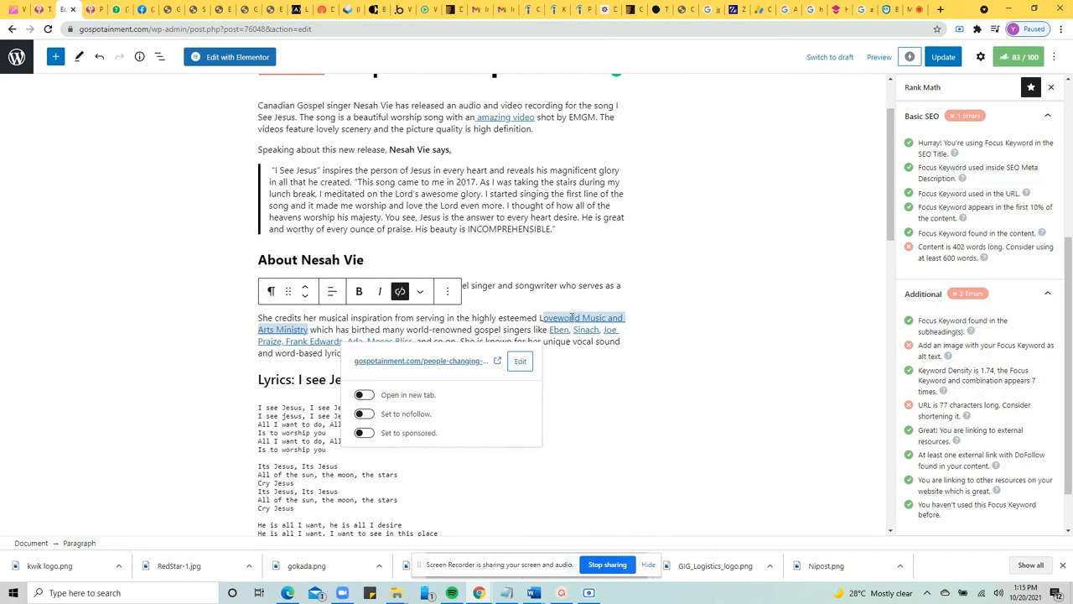
left_click(598, 328)
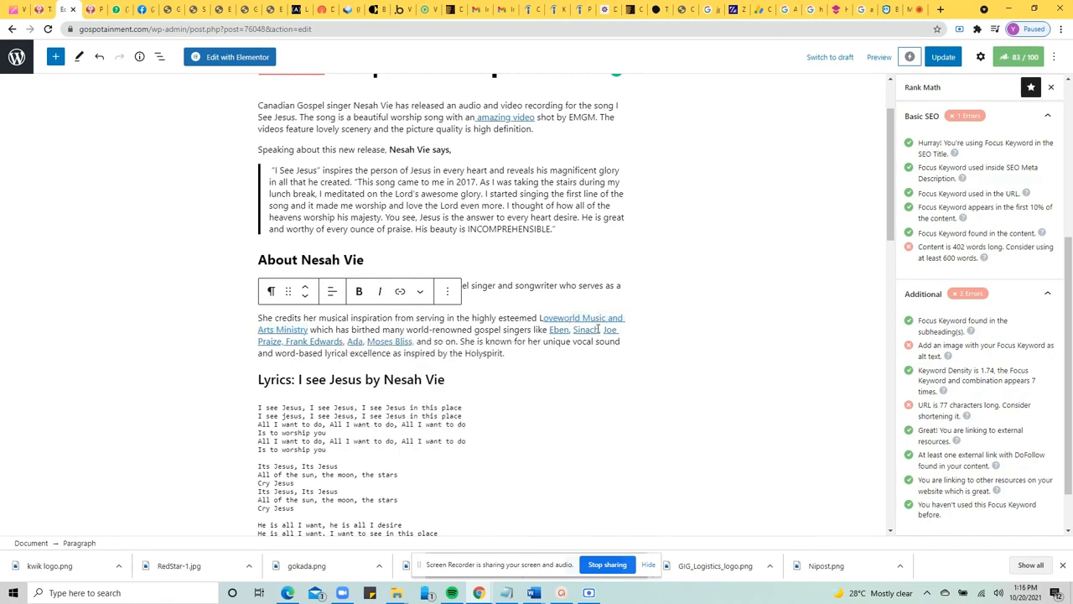
Remove the link from "Eben" in the second paragraph of the About Nesah Vie section
left_click(565, 328)
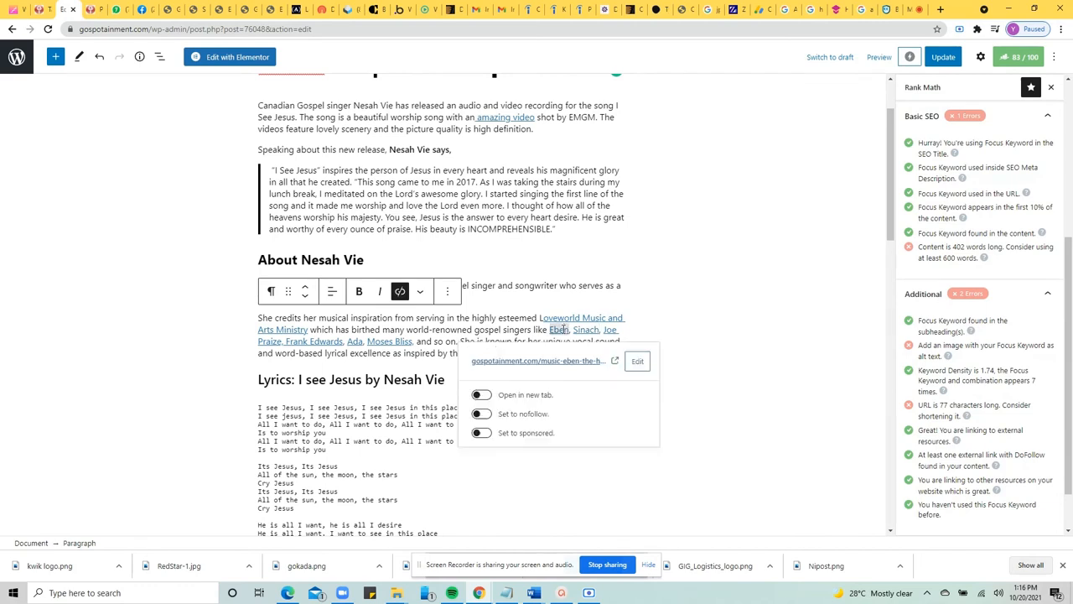
left_click(400, 291)
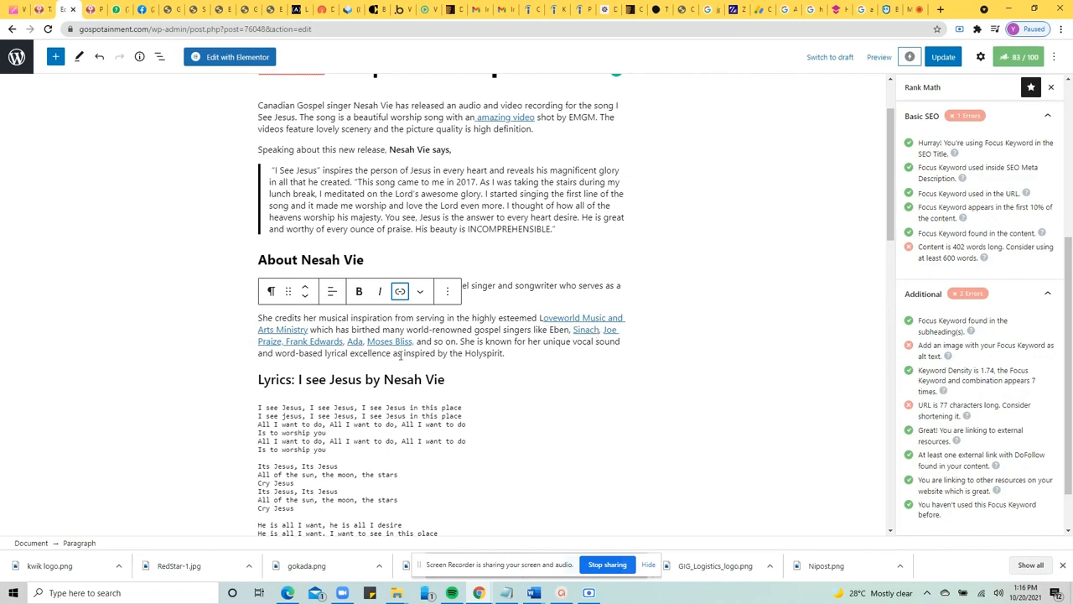
left_click(571, 184)
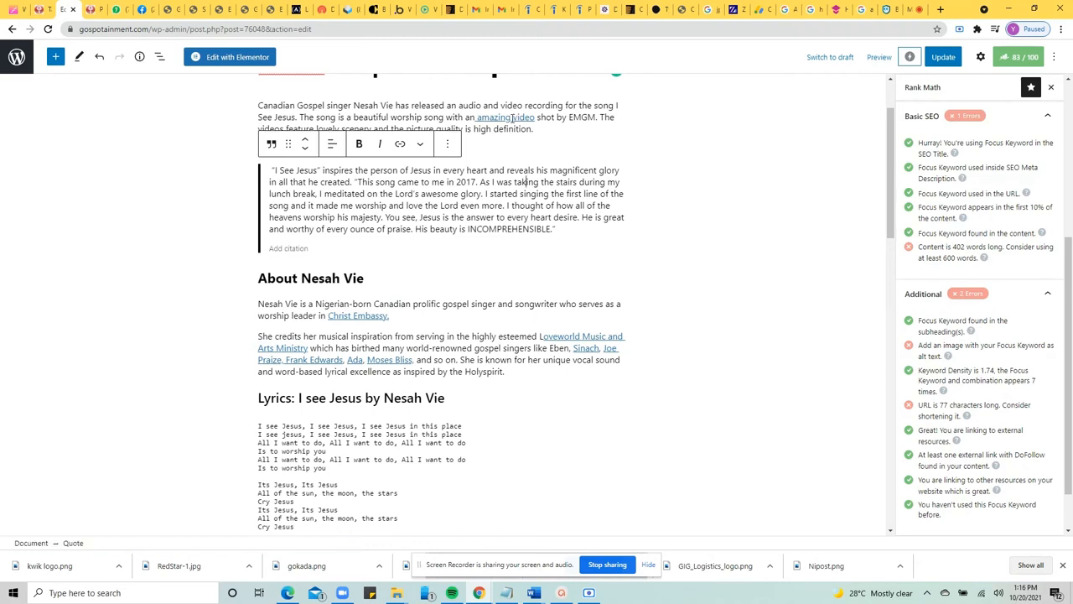
Shorten the permalink in the snippet editor to download-music-i-see-jesus-nesah-vie-video-mp3
left_click(514, 116)
left_click(324, 216)
scroll(1017, 428, "up", 3)
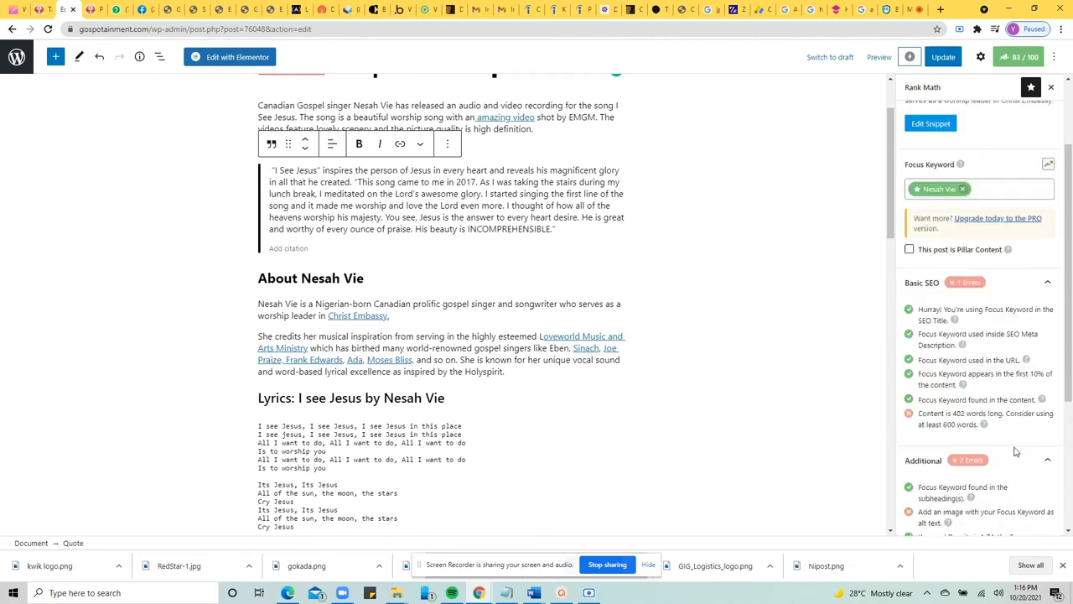
scroll(1016, 451, "up", 1)
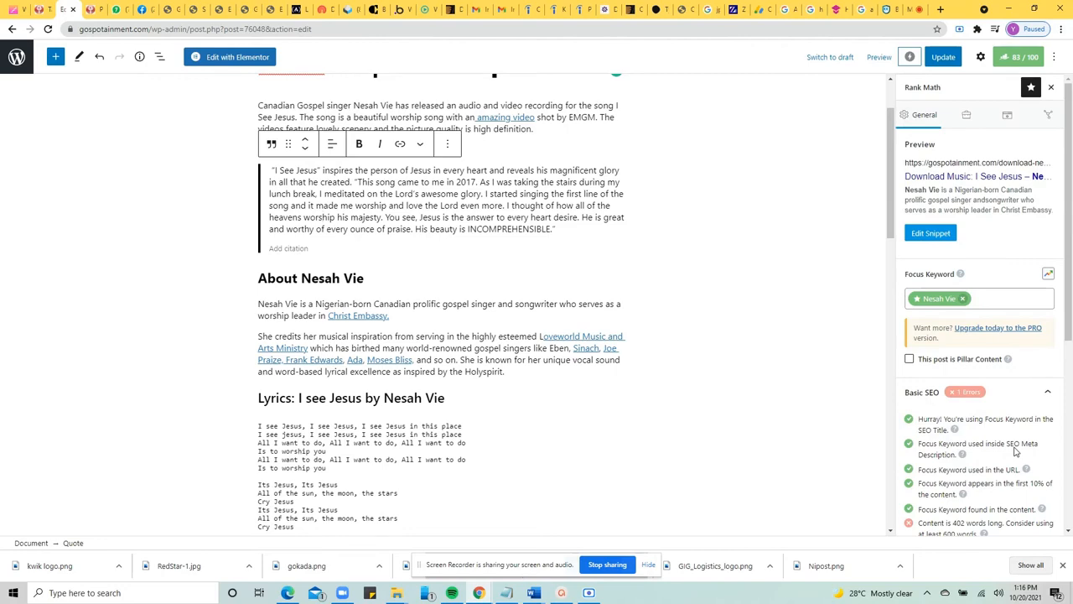
left_click(936, 235)
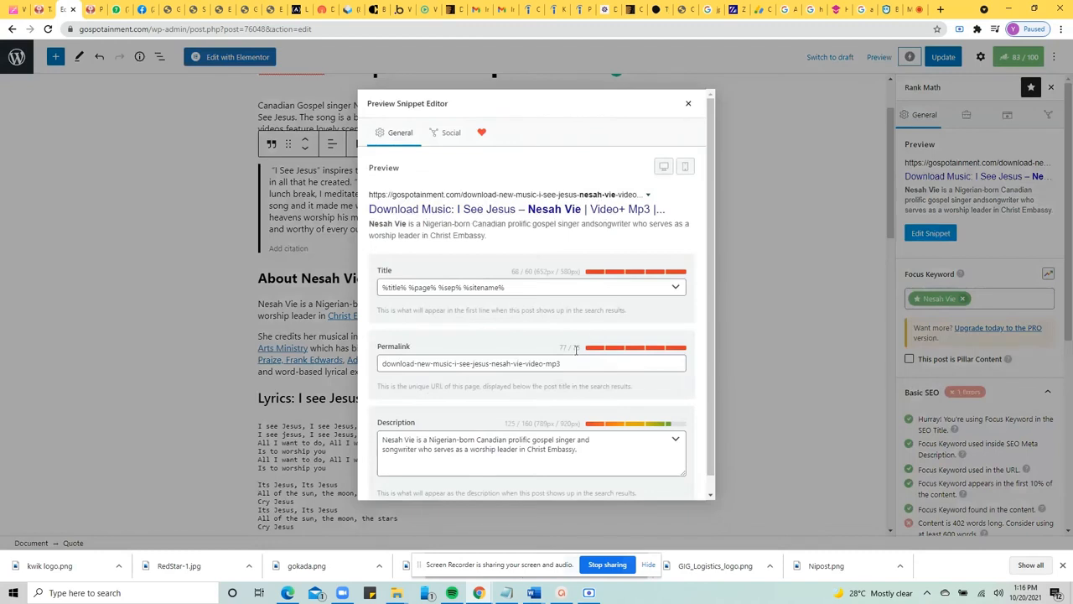
left_click(568, 363)
key("Left")
key("Left")
key("Left")
key("Left")
key("Left")
key("Left")
key("Left")
key("Left")
key("Left")
key("Left")
key("Left")
key("Left")
key("Left")
key("Left")
key("Left")
key("Left")
key("Left")
key("Left")
key("Left")
key("Left")
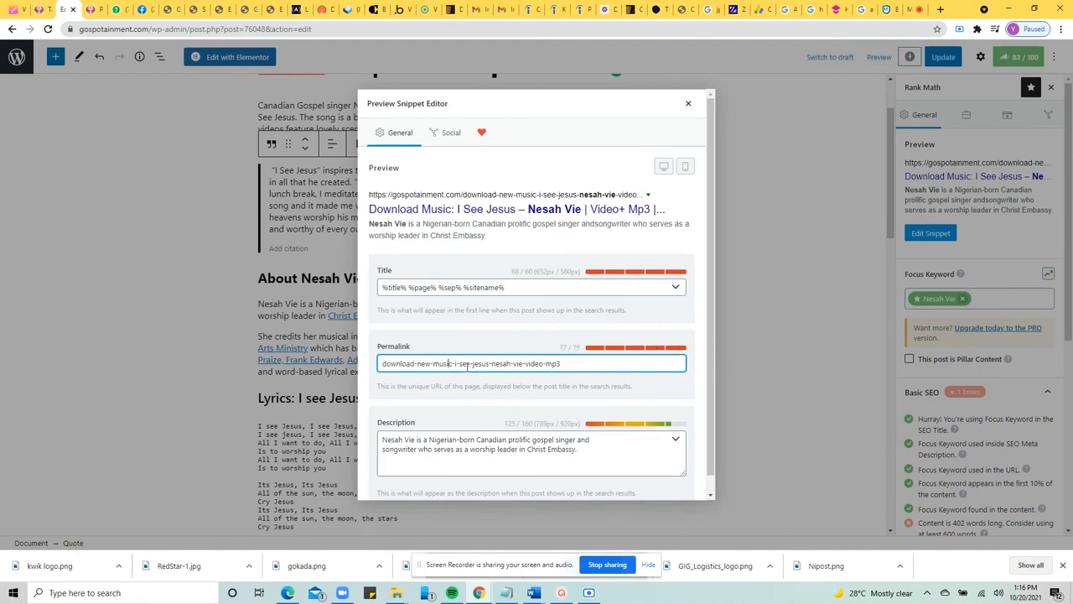
key("BackSpace")
key("BackSpace")
key("BackSpace")
key("BackSpace")
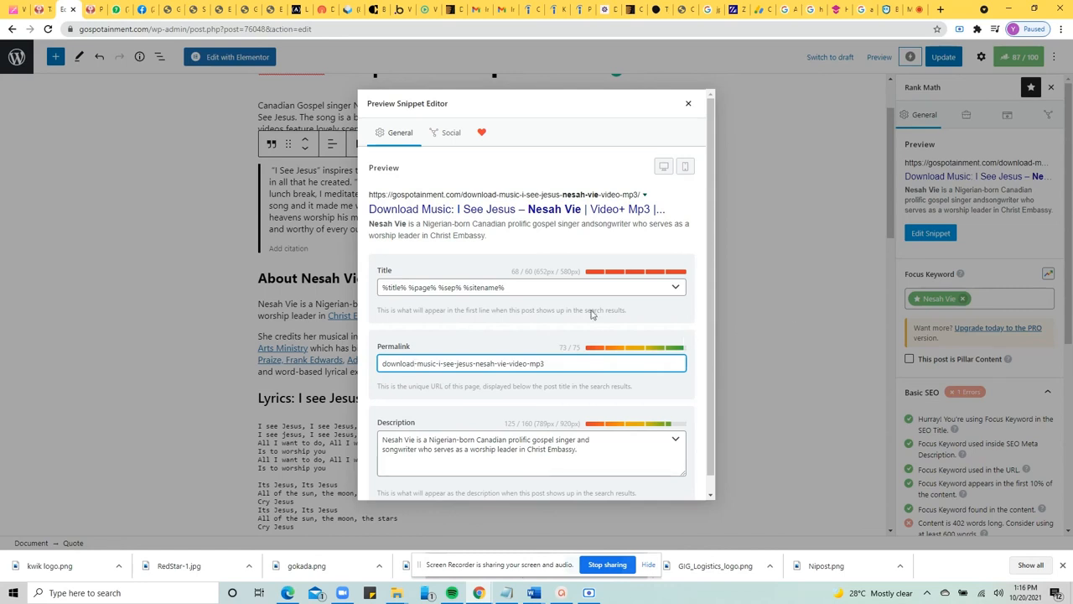
Examine the variables in the snippet's title template, close the snippet editor and review the Rank Math checklist for remaining errors
left_click(521, 289)
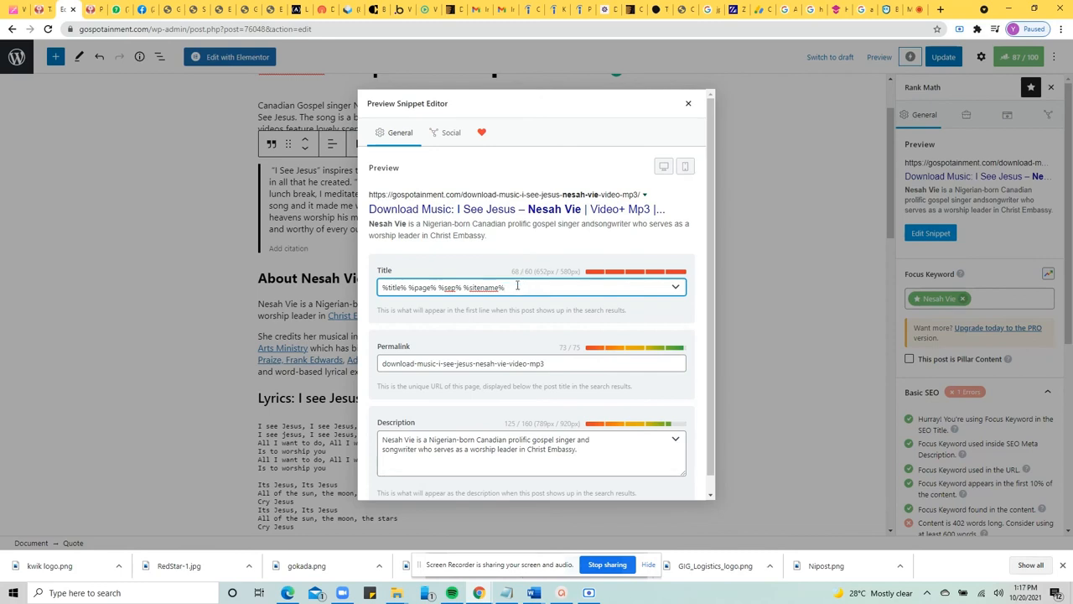
double_click(391, 287)
double_click(422, 287)
double_click(448, 288)
left_click(484, 288)
double_click(485, 287)
double_click(396, 288)
double_click(423, 288)
double_click(451, 288)
double_click(483, 288)
left_click(781, 205)
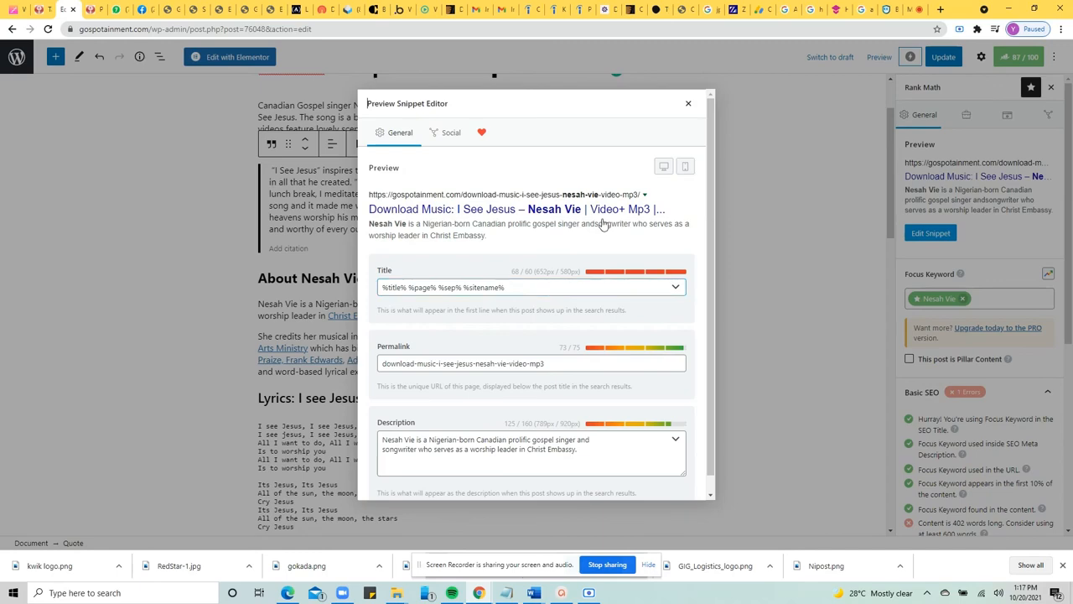
left_click(689, 104)
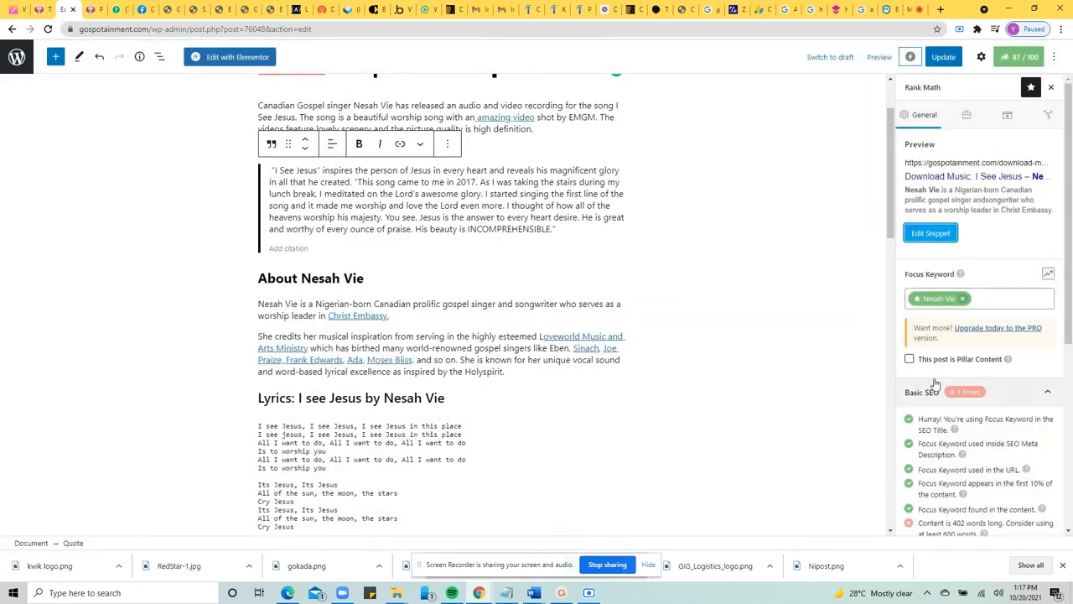
scroll(936, 383, "down", 2)
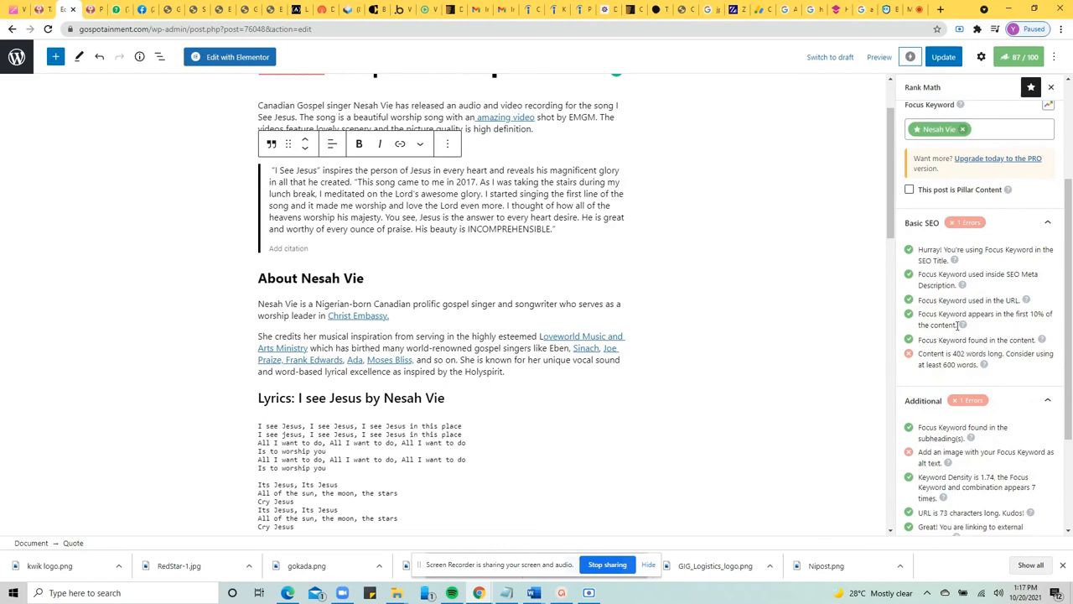
scroll(958, 325, "down", 1)
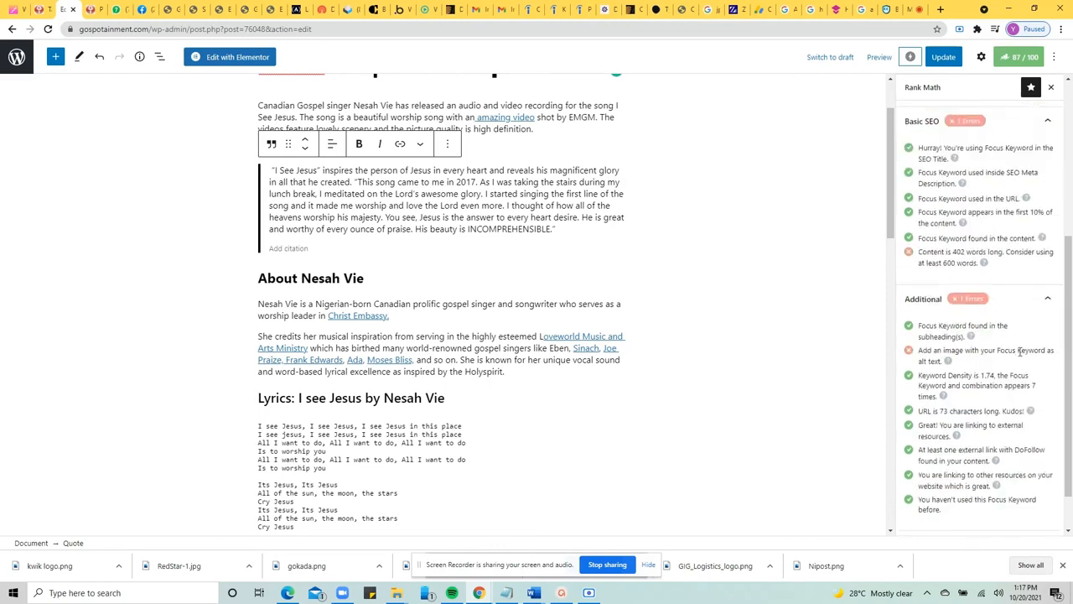
scroll(985, 351, "up", 3)
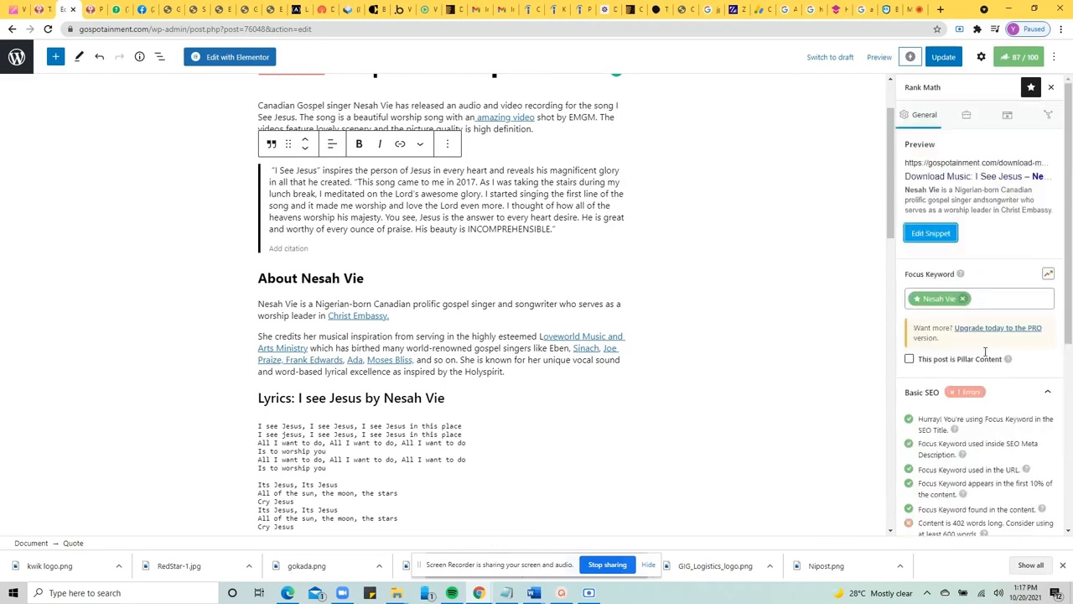
scroll(985, 350, "down", 3)
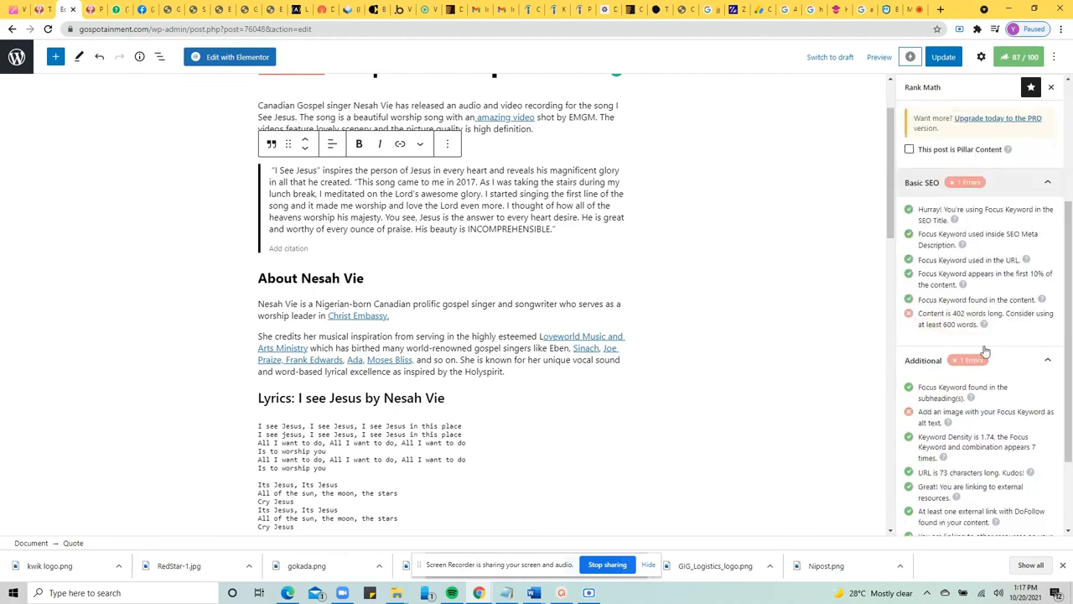
Add the tag "nesah vie" to the post's tags
left_click(981, 59)
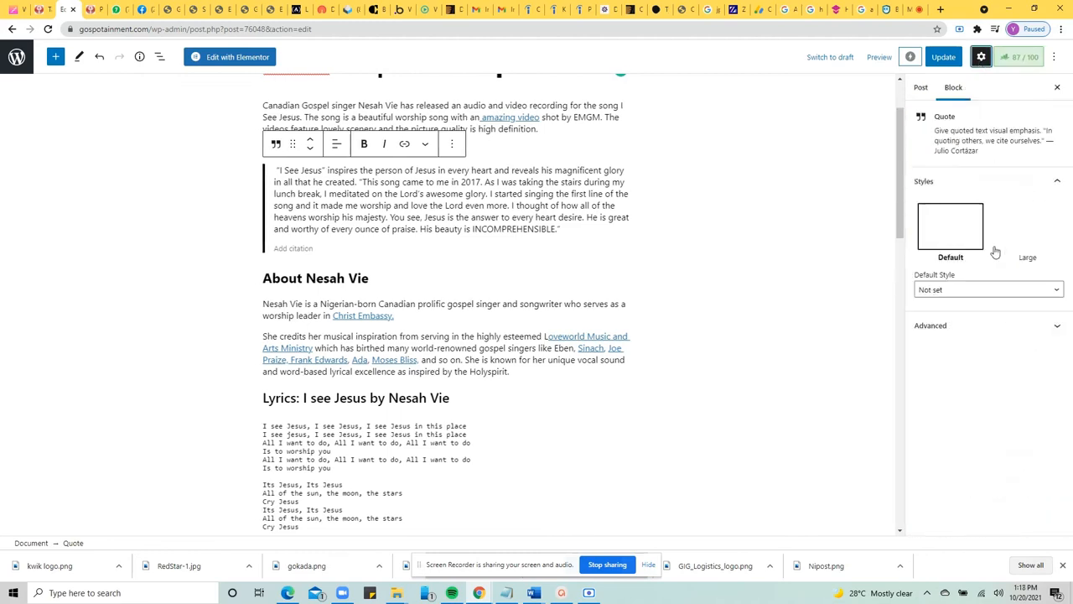
left_click(922, 87)
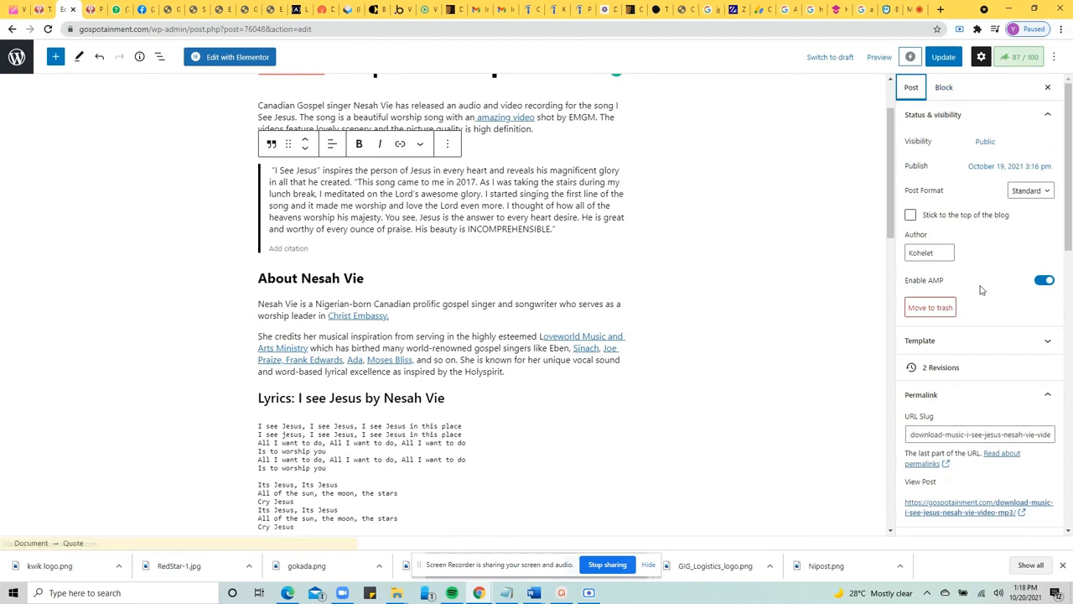
scroll(981, 289, "down", 5)
scroll(982, 289, "down", 4)
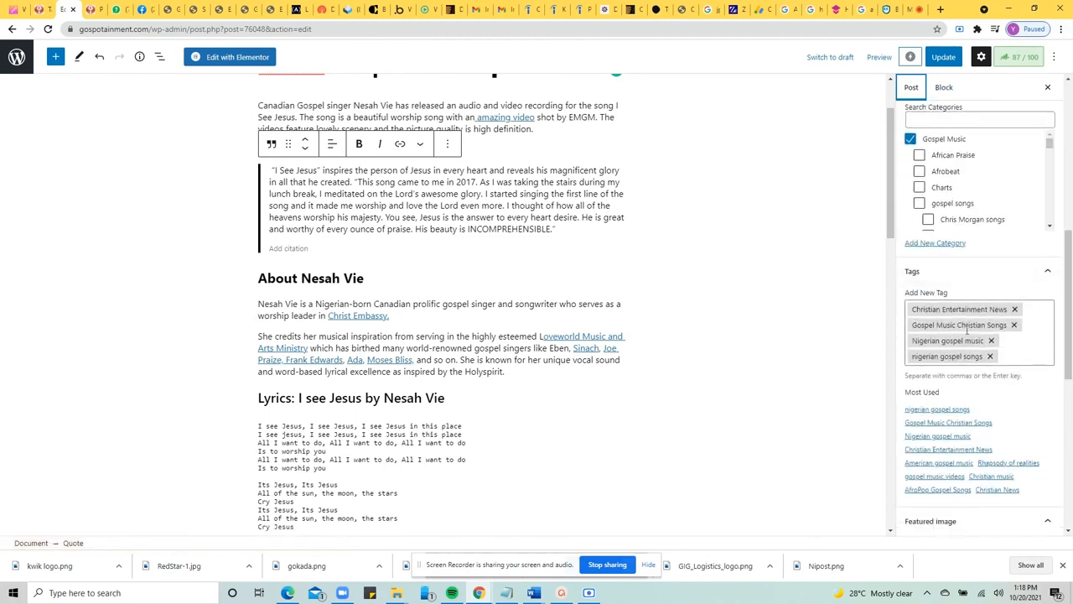
left_click(1011, 358)
key("ctrl+v")
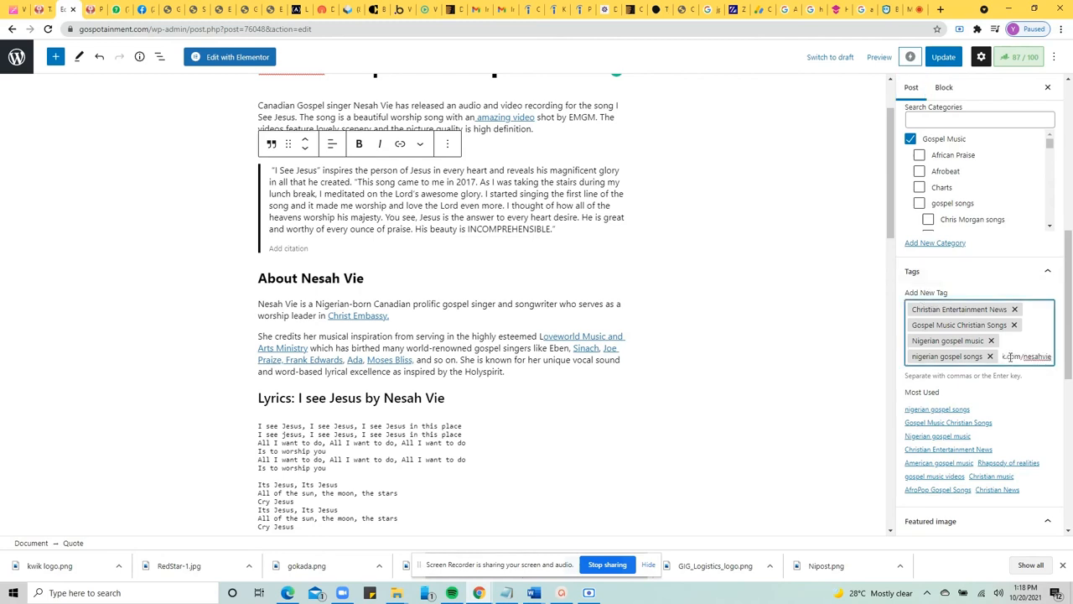
key("Left")
key("Left")
key("Left")
key("Left")
key("Left")
key("Left")
key("Left")
key("BackSpace")
key("BackSpace")
key("BackSpace")
key("BackSpace")
key("BackSpace")
key("BackSpace")
key("BackSpace")
key("BackSpace")
key("BackSpace")
key("BackSpace")
key("BackSpace")
key("BackSpace")
key("BackSpace")
key("BackSpace")
key("BackSpace")
key("BackSpace")
key("BackSpace")
key("BackSpace")
key("BackSpace")
key("BackSpace")
double_click(1009, 356)
key("Return")
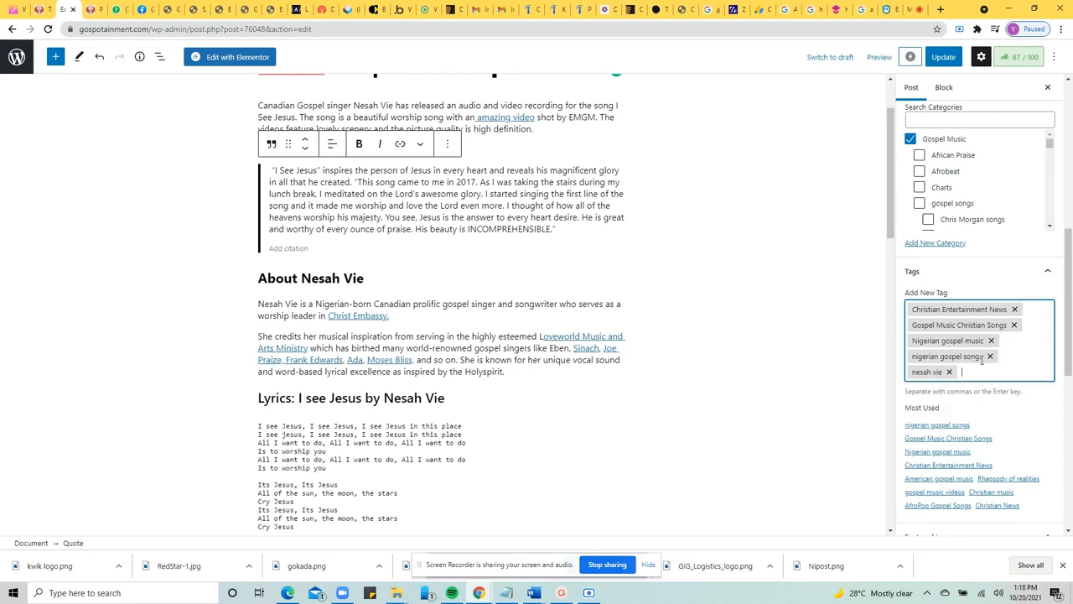
Remove the tag "Gospel Music Christian Songs" and add the existing tag "Canadian gospel music"
left_click(1015, 325)
type("canadian")
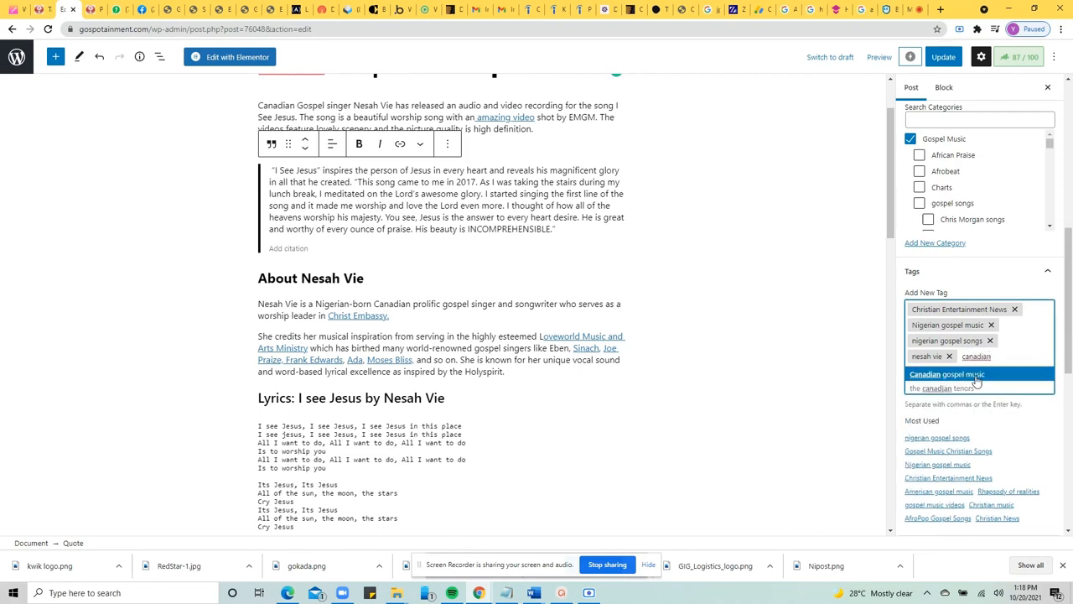
left_click(978, 377)
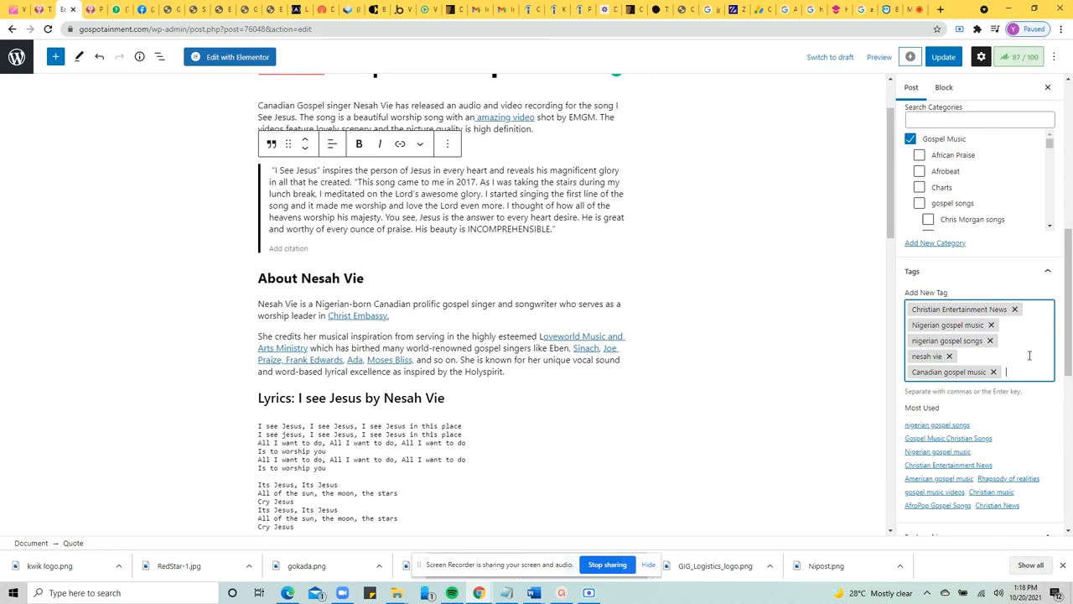
Check the featured image's alt text and title, set the same picture as featured image and update the post
scroll(684, 359, "up", 2)
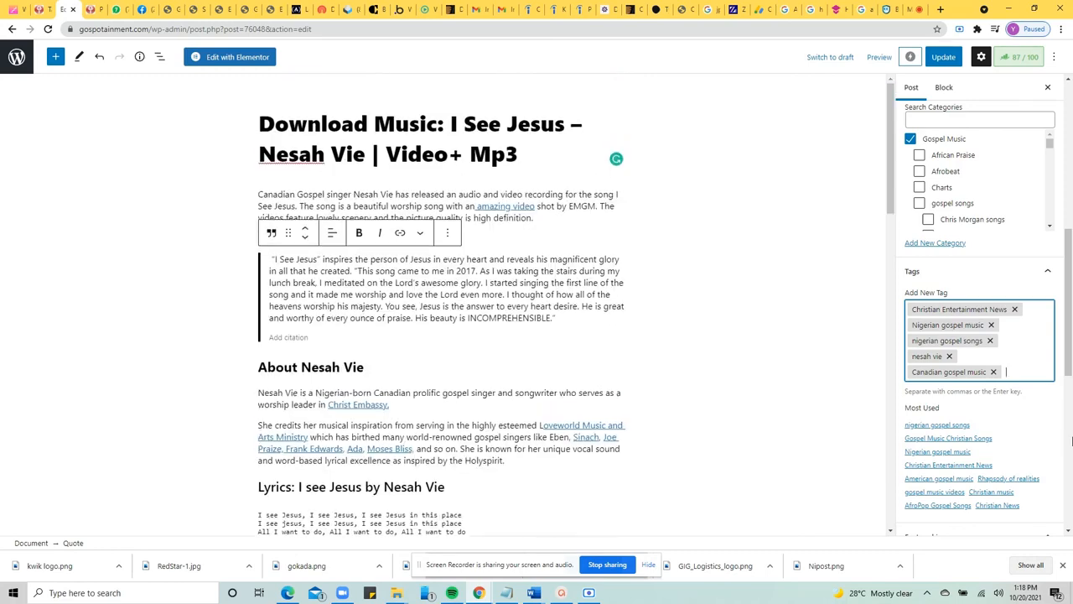
scroll(1049, 436, "down", 5)
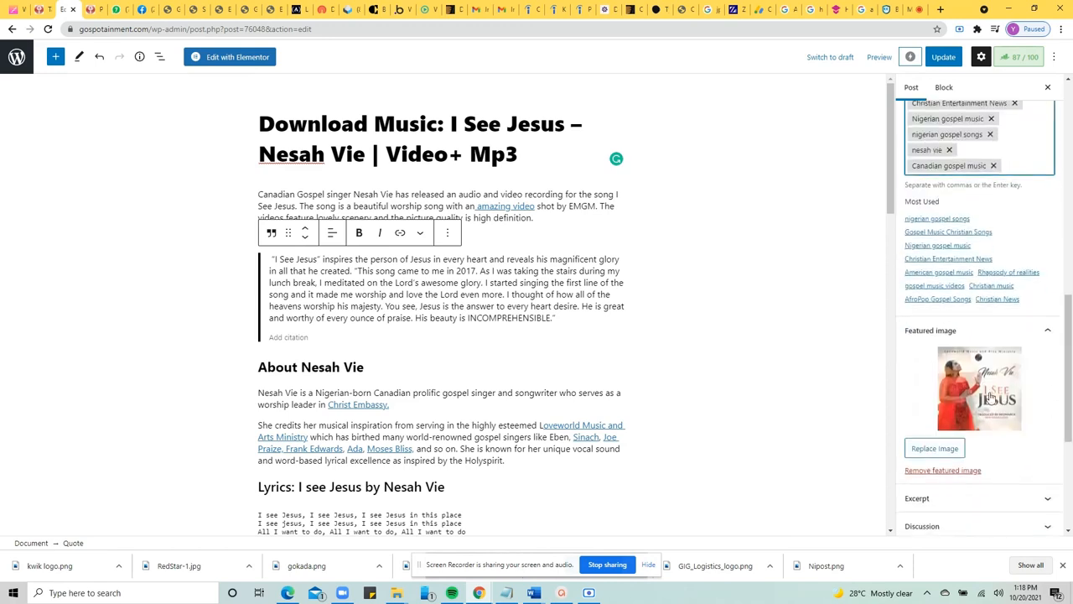
left_click(991, 398)
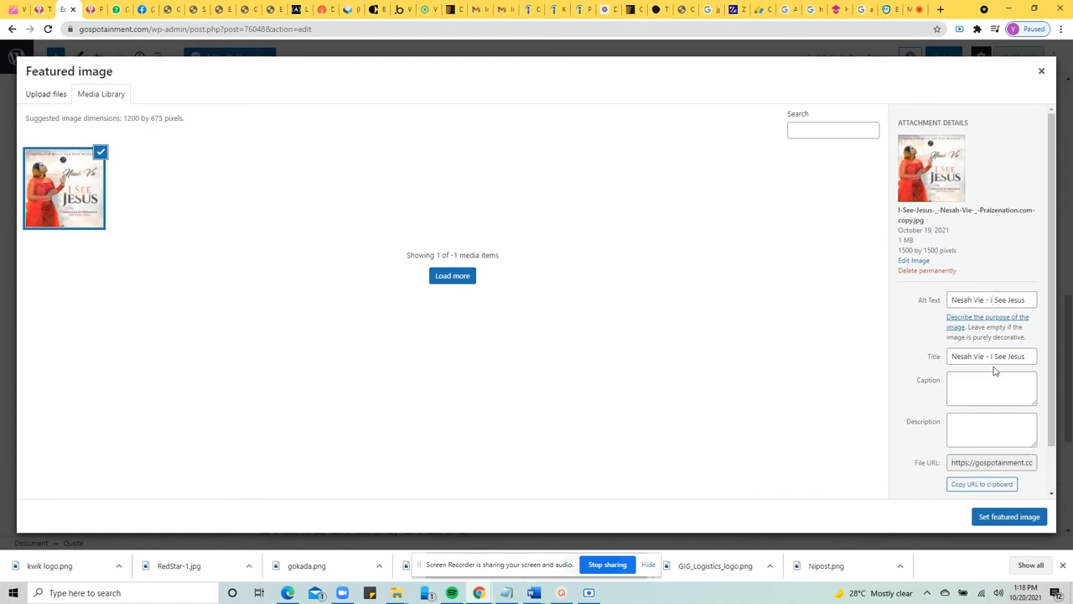
left_click(1009, 517)
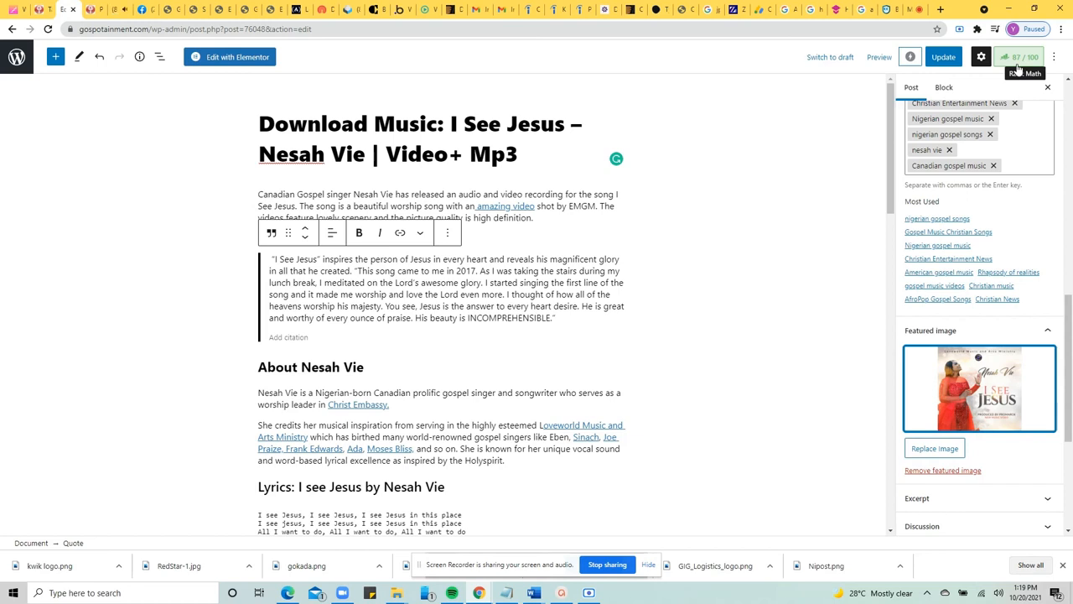
left_click(945, 57)
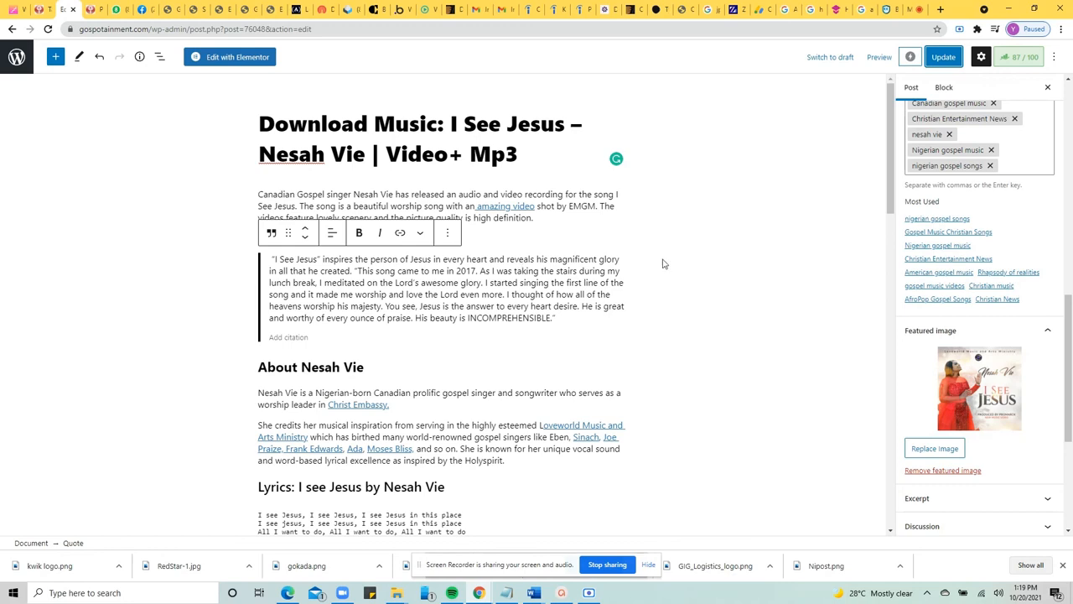
Check the block types of the opening paragraph, the quote and the "About Nesah Vie" heading
left_click(562, 206)
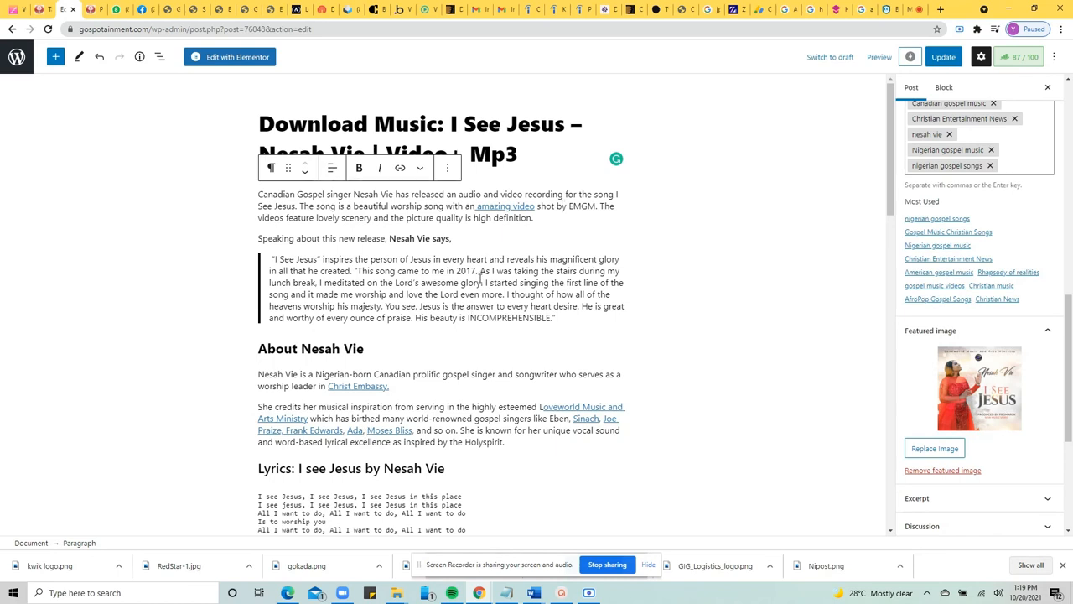
left_click(348, 286)
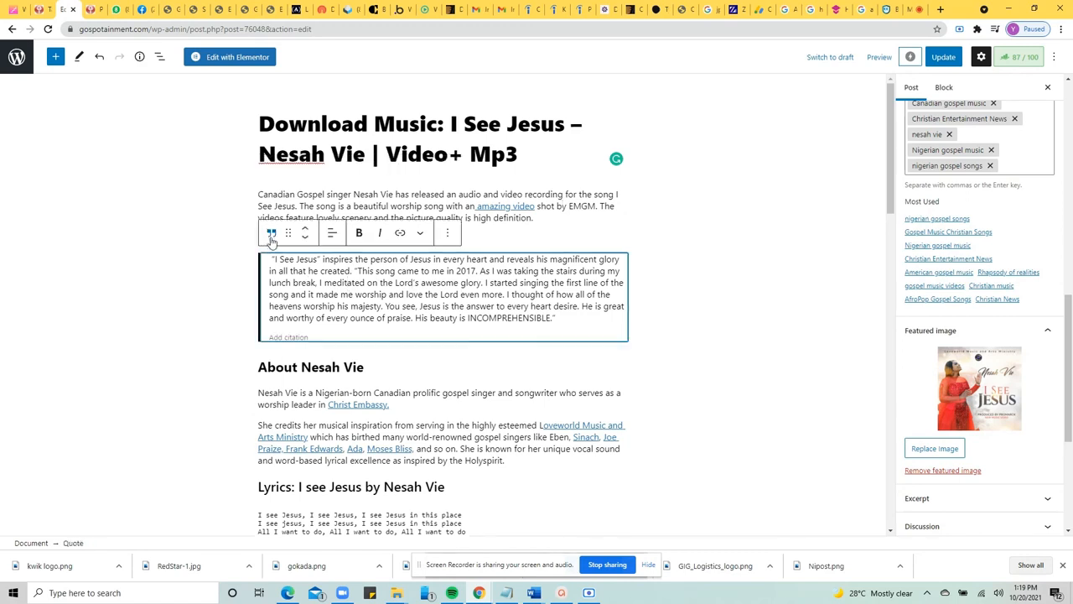
left_click(376, 366)
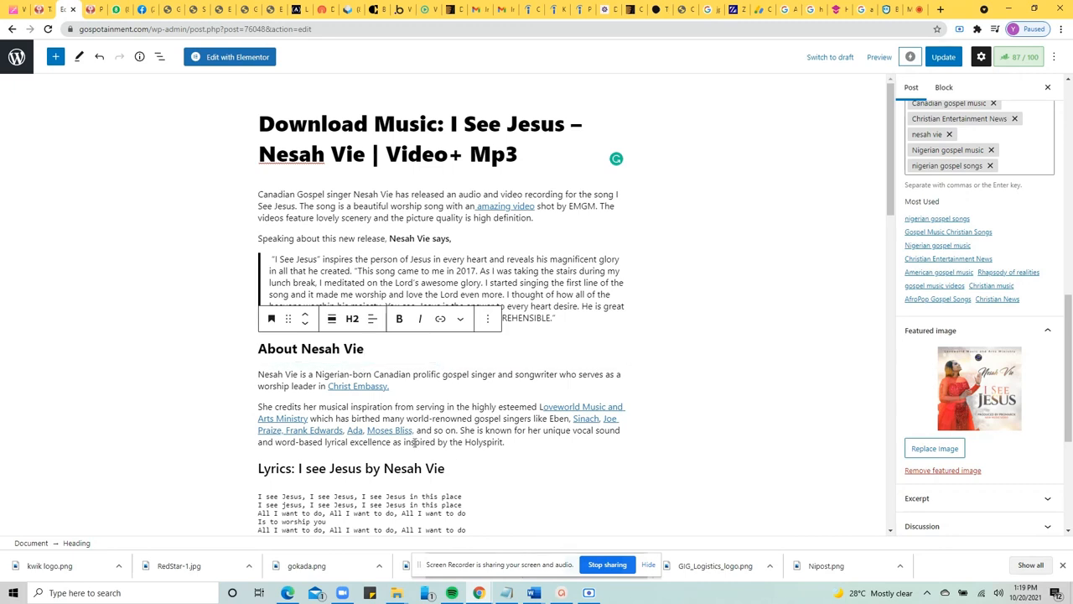
Change the "Lyrics: I see Jesus by Nesah Vie" heading to H3
left_click(457, 468)
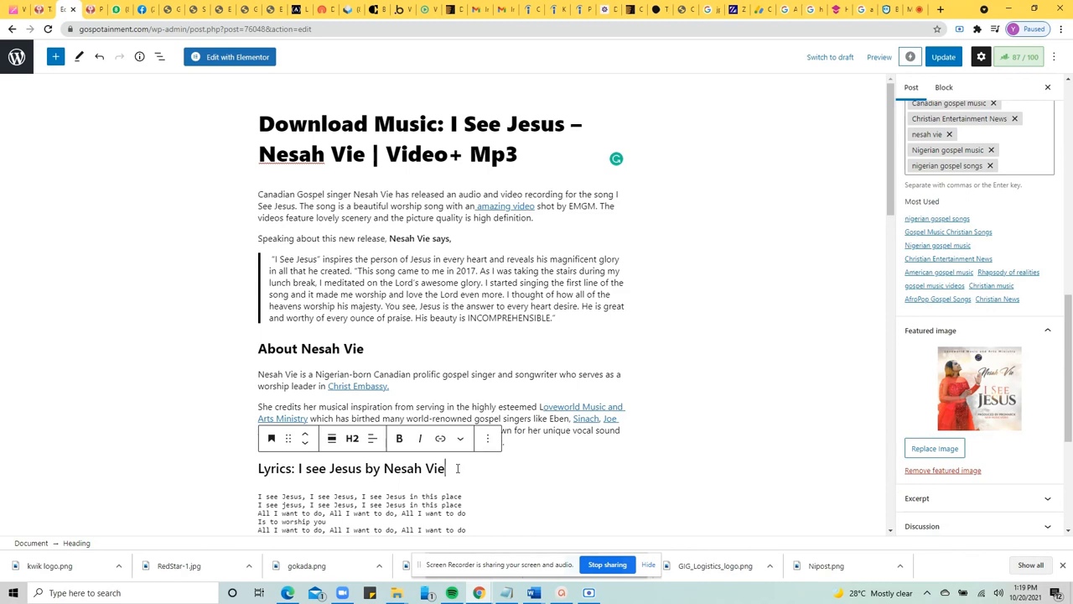
left_click(353, 438)
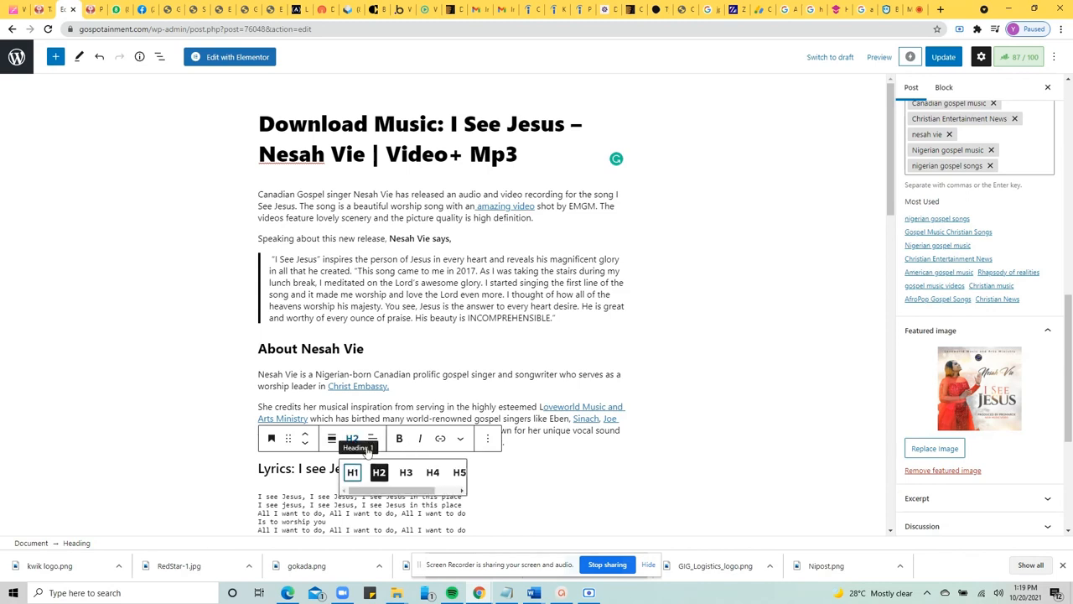
left_click(406, 473)
left_click(534, 466)
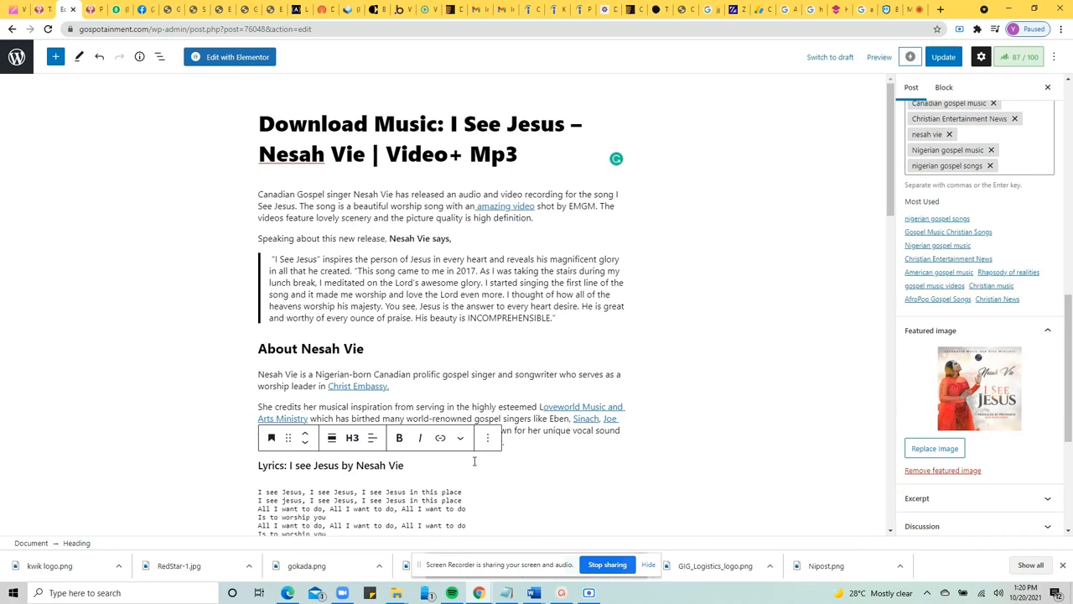
Look over the headings, title and remaining content, update the post and leave the editor
left_click(376, 349)
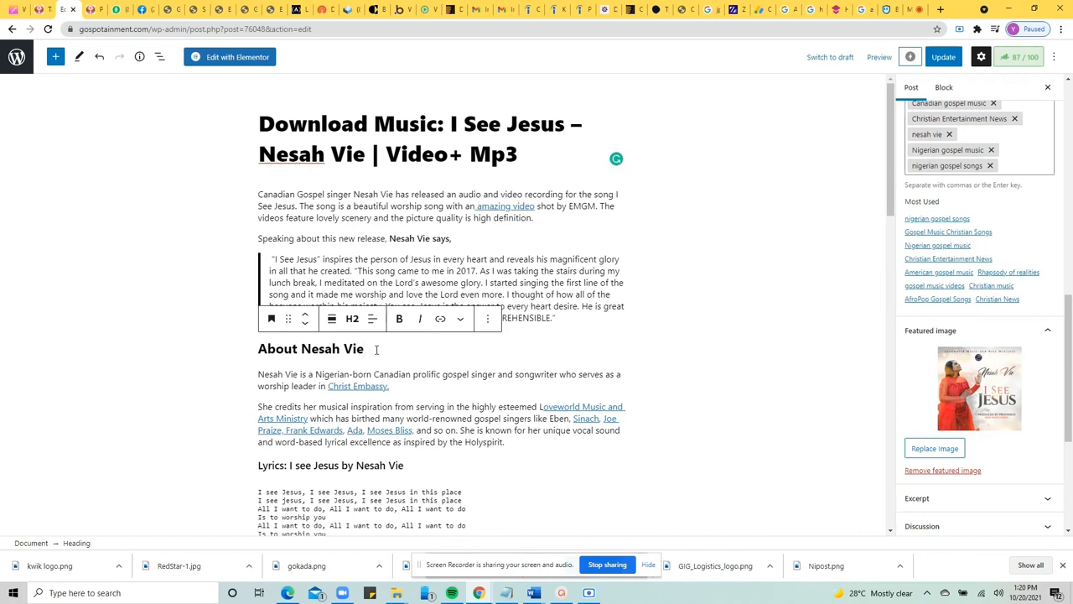
left_click(360, 205)
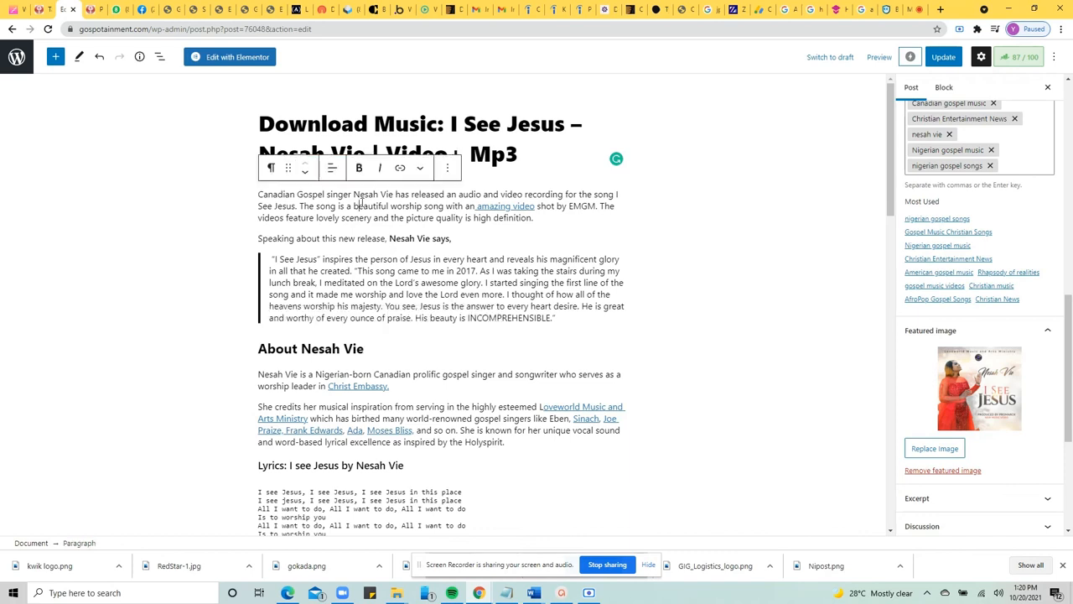
left_click(421, 124)
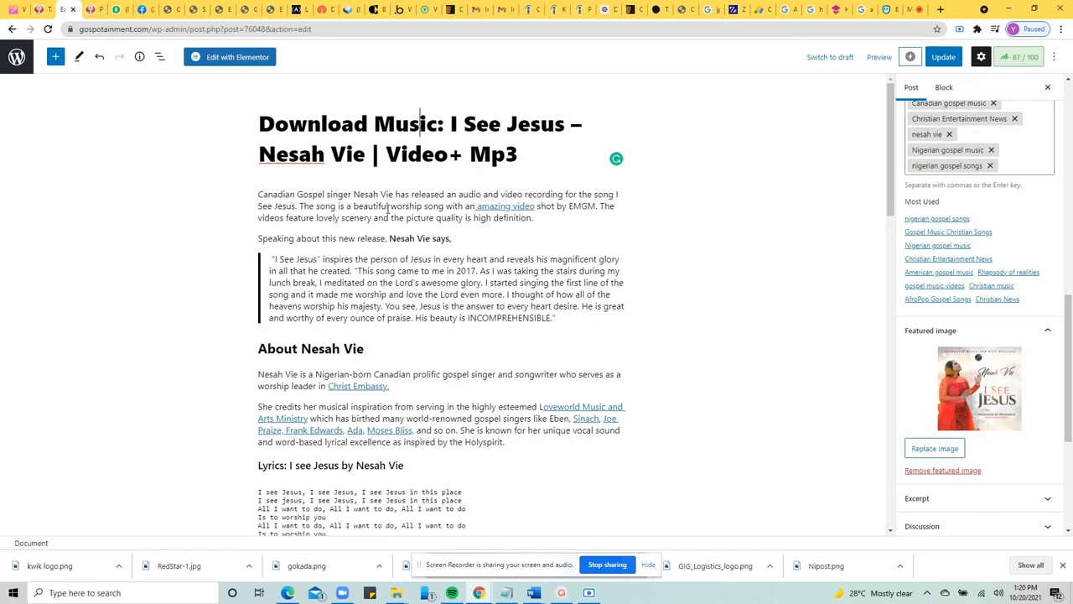
scroll(587, 248, "down", 2)
scroll(587, 243, "down", 4)
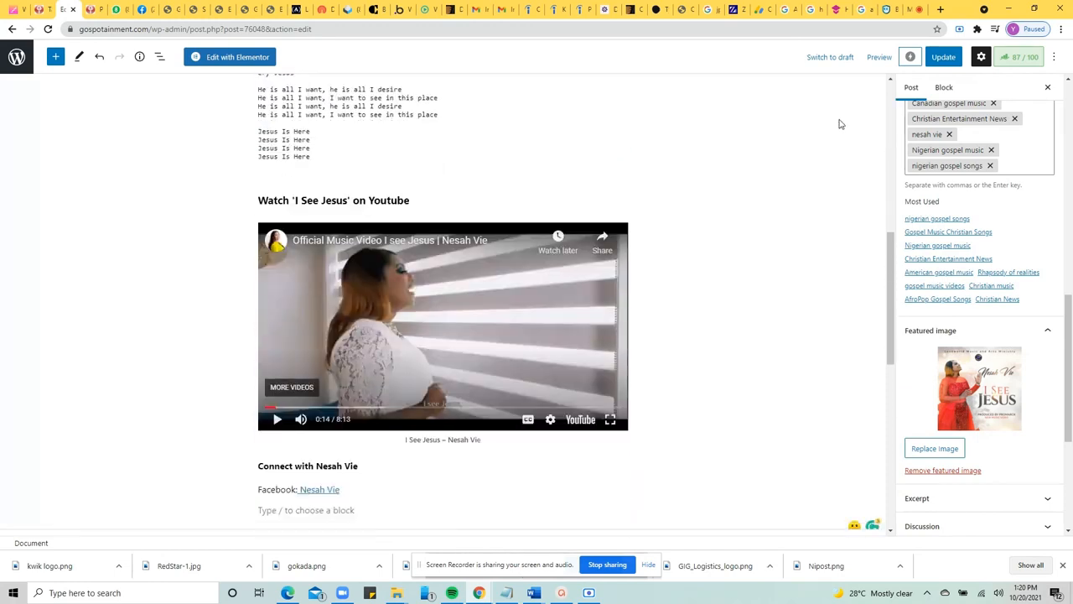
left_click(950, 56)
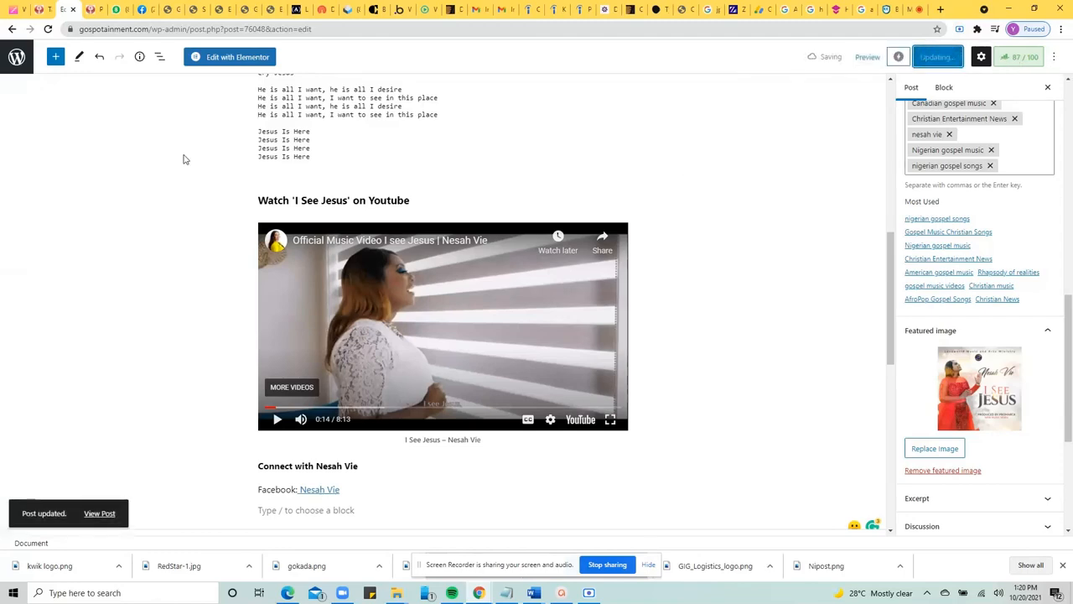
left_click(16, 55)
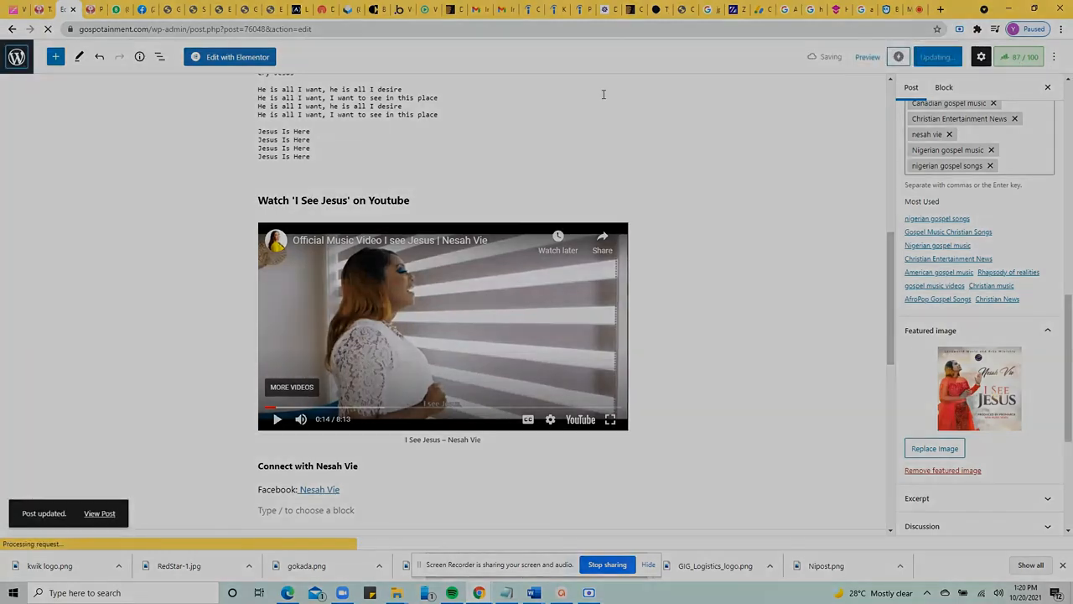